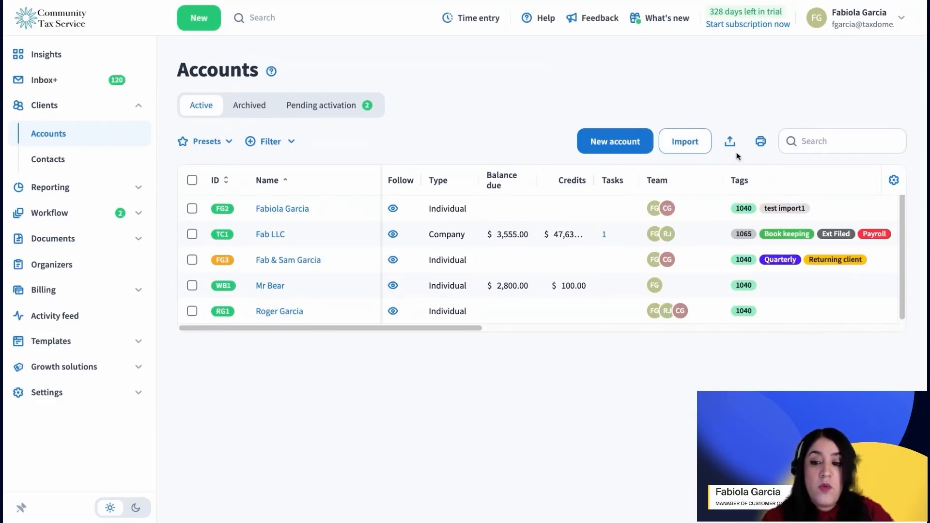
Start an account import from the Accounts page to reach the Upload CSV File step.
left_click(704, 148)
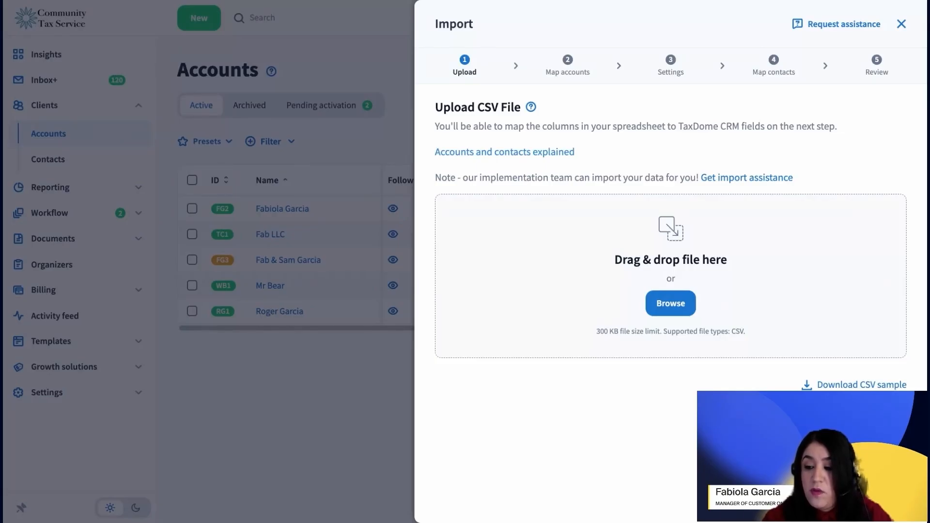
Upload the sample accounts CSV so the import advances to Map accounts.
left_click(618, 245)
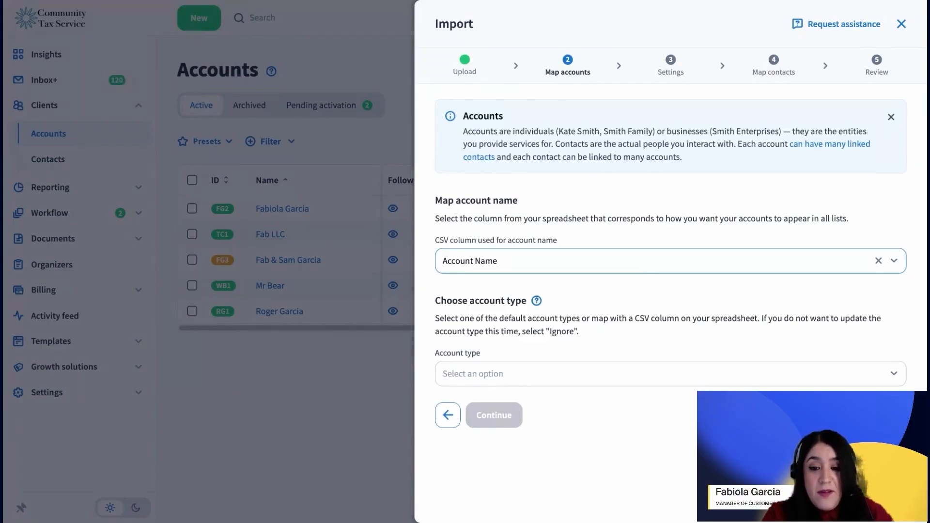
left_click(625, 261)
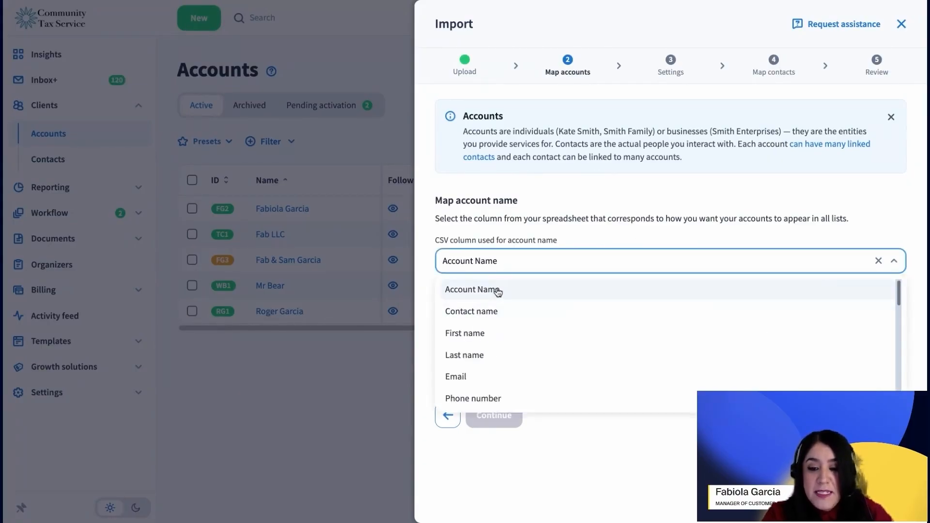
scroll(499, 351, "down", 10)
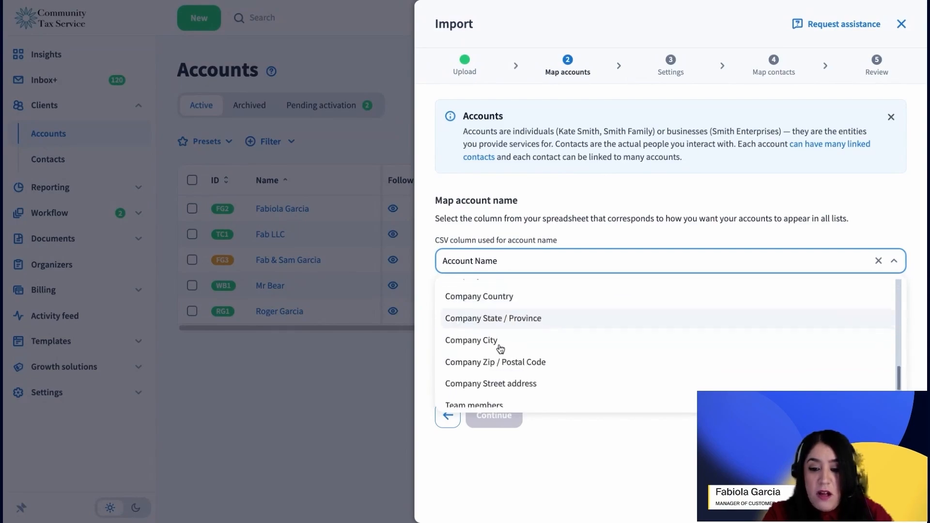
scroll(504, 346, "up", 10)
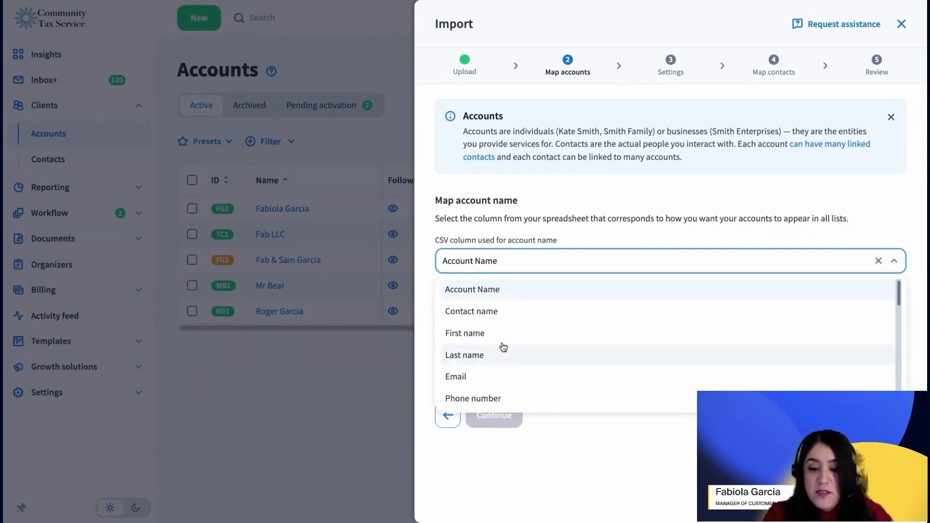
left_click(490, 291)
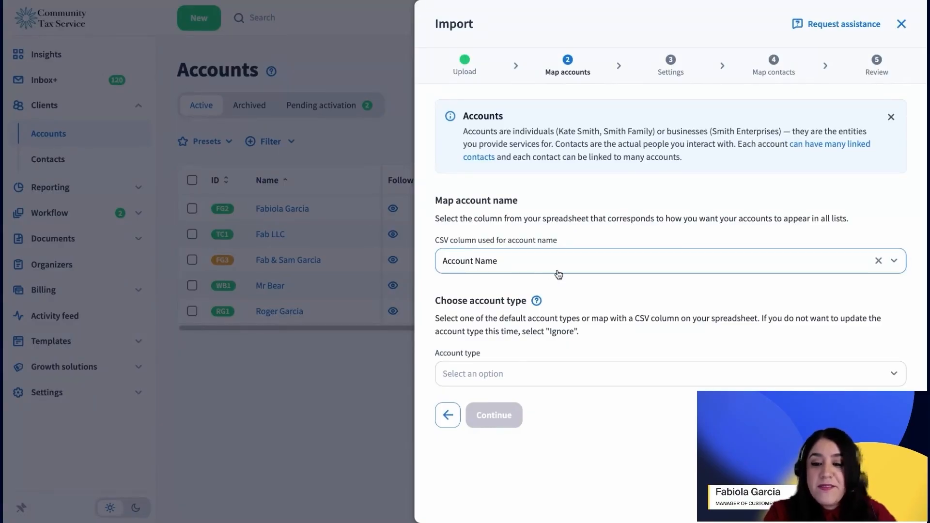
left_click(506, 262)
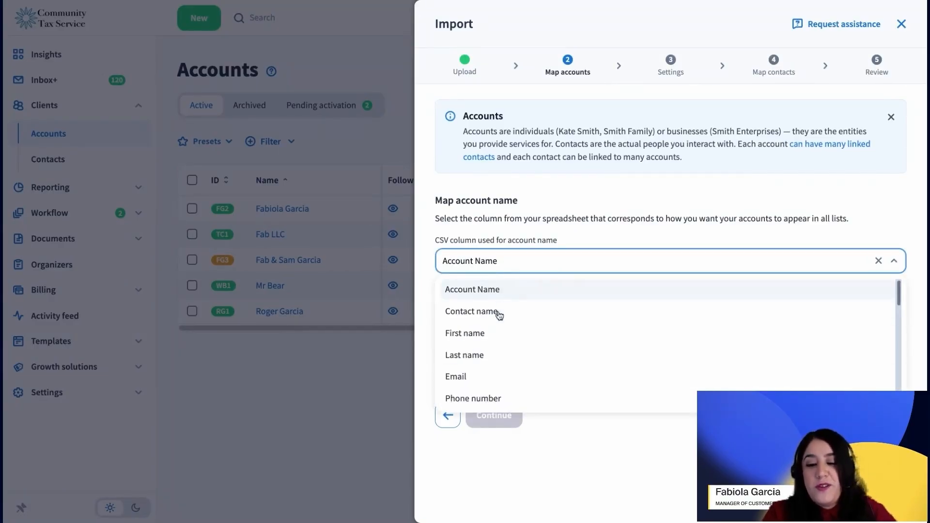
left_click(492, 289)
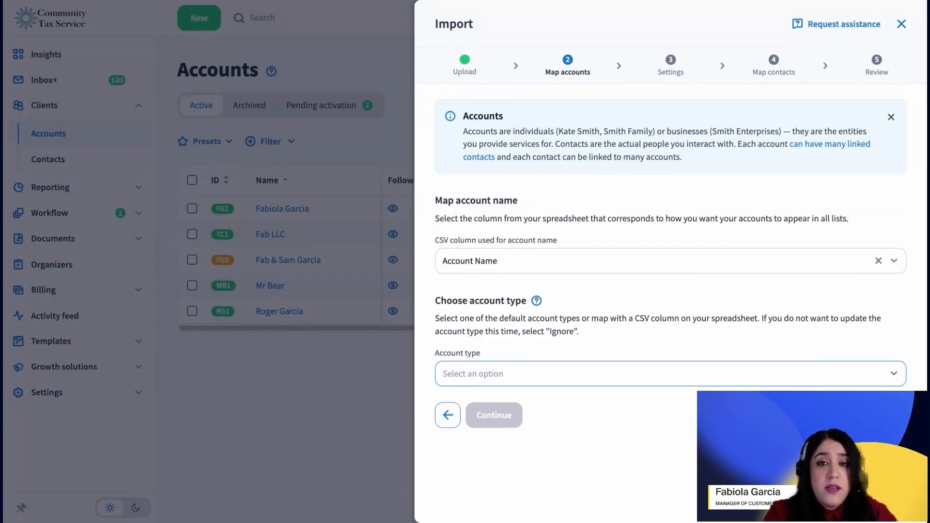
Set Account type to 'Map with CSV column' using the Account Type column, previewing Company.
left_click(514, 372)
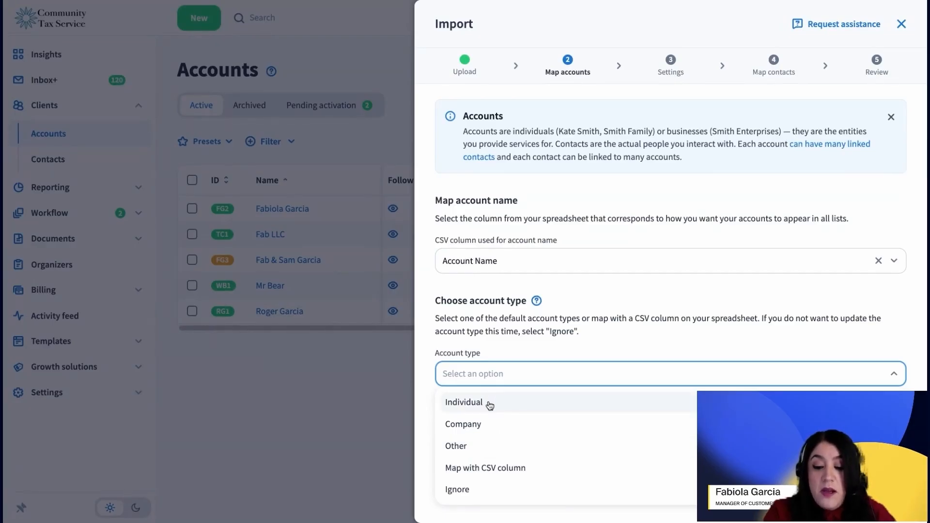
left_click(495, 469)
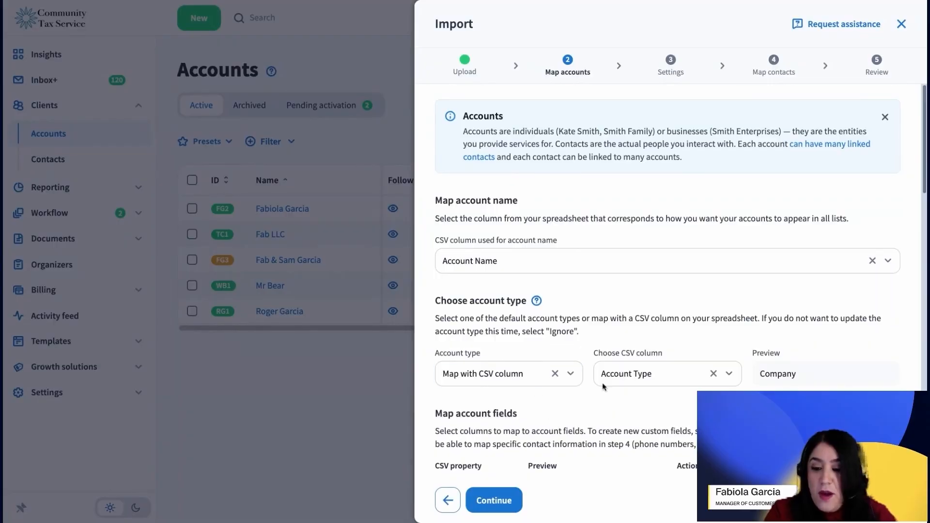
scroll(557, 368, "down", 2)
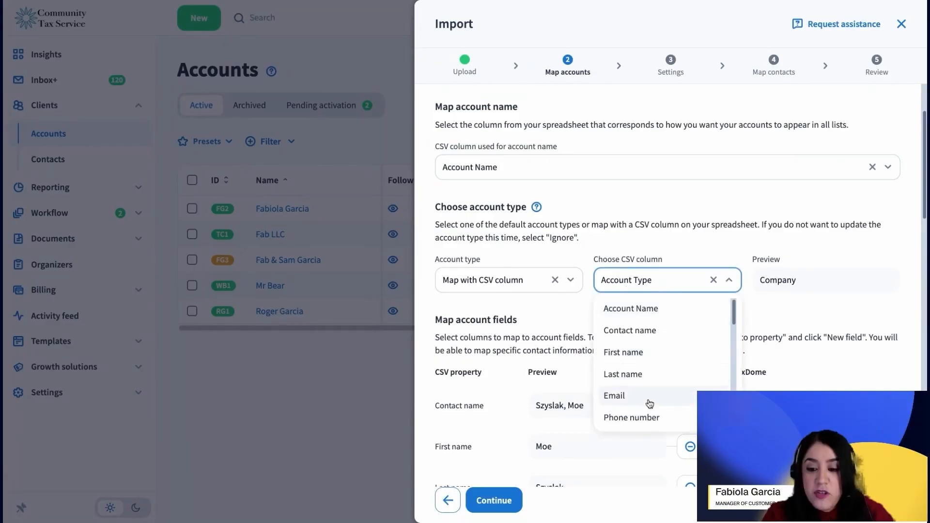
left_click(677, 250)
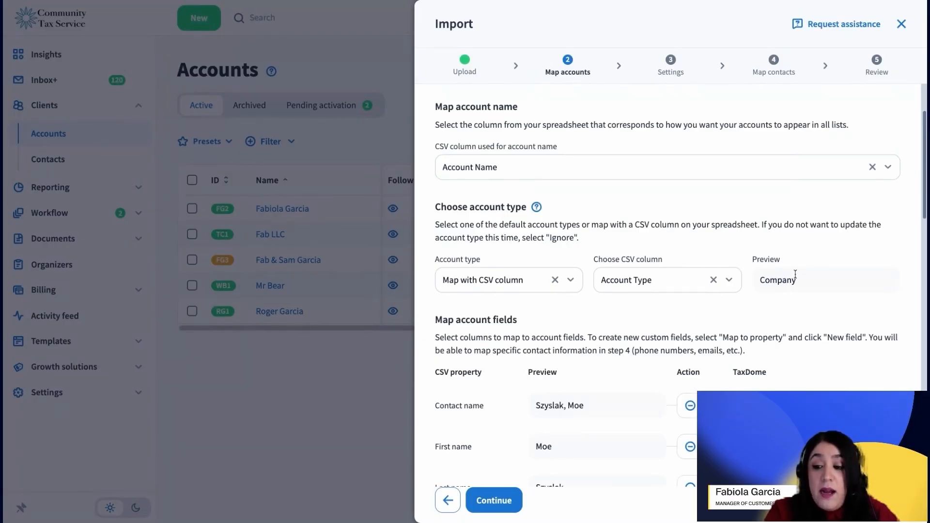
double_click(782, 283)
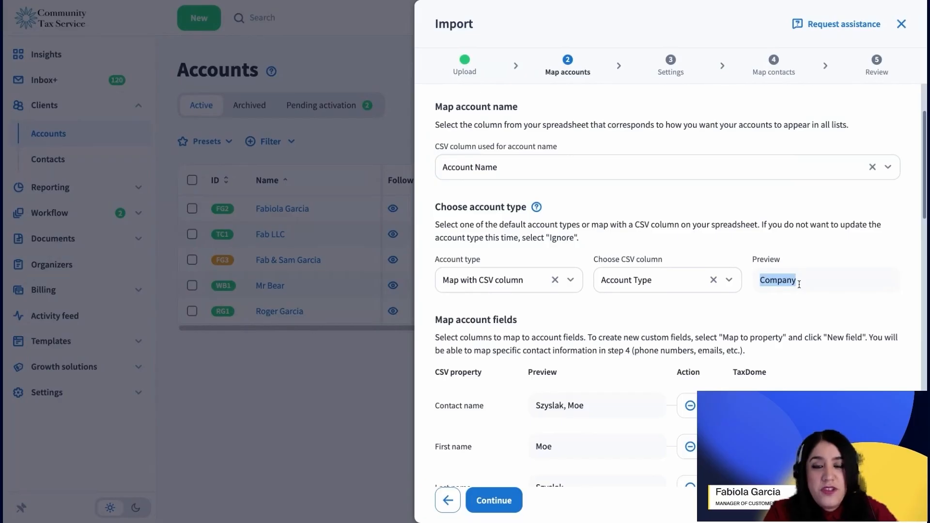
left_click(782, 280)
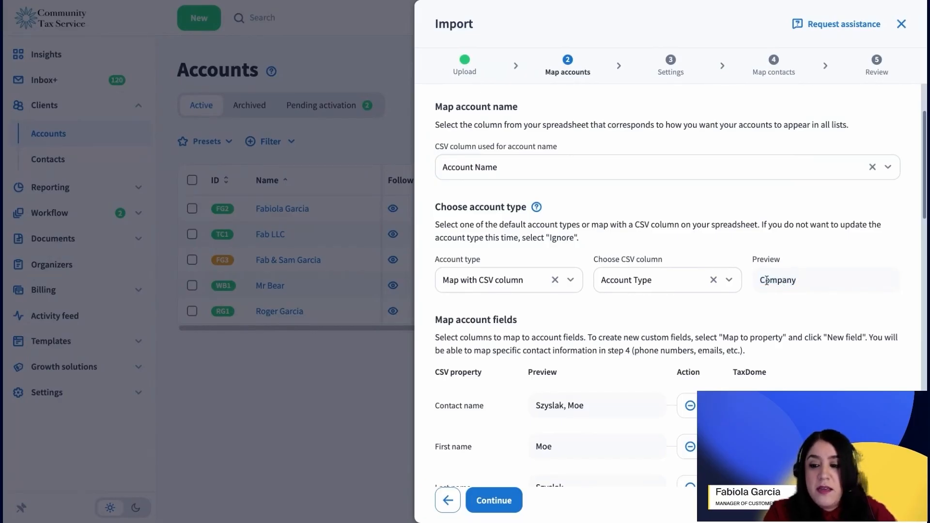
left_click_drag(761, 280, 806, 280)
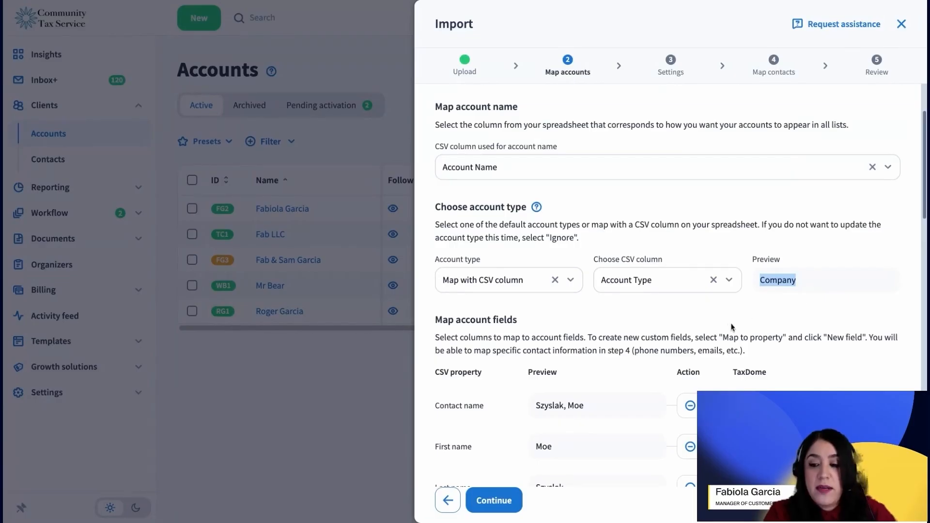
Scroll through the field mapping list, reviewing the name-related mapping rows.
scroll(730, 318, "down", 2)
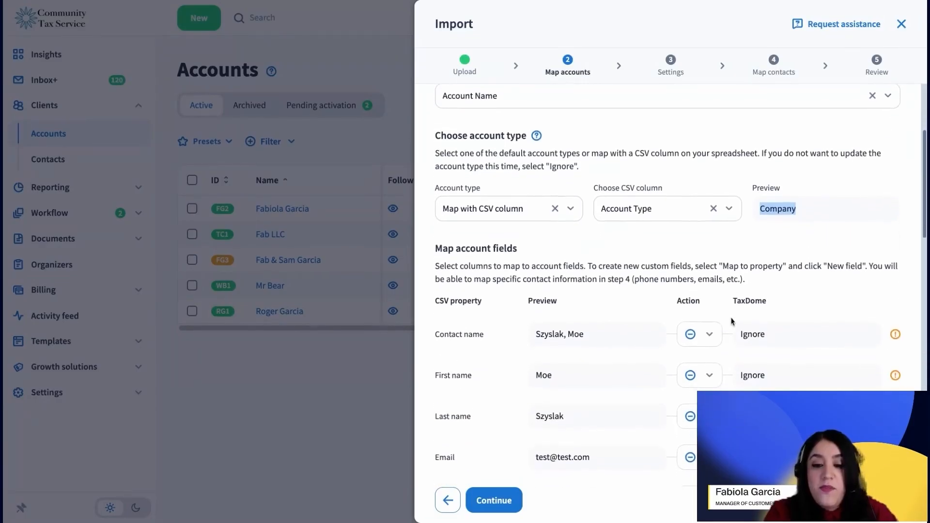
scroll(732, 320, "down", 3)
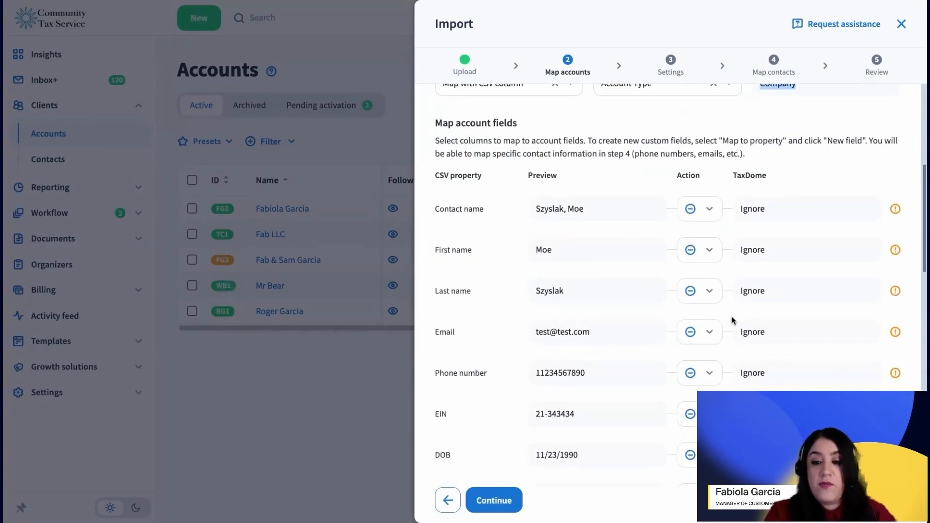
scroll(752, 319, "down", 1)
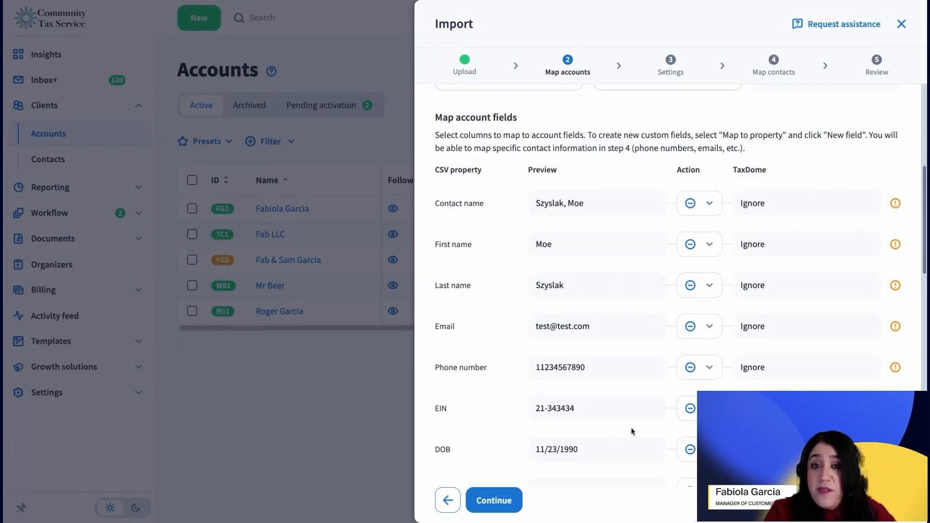
scroll(646, 356, "down", 1)
left_click_drag(430, 176, 495, 460)
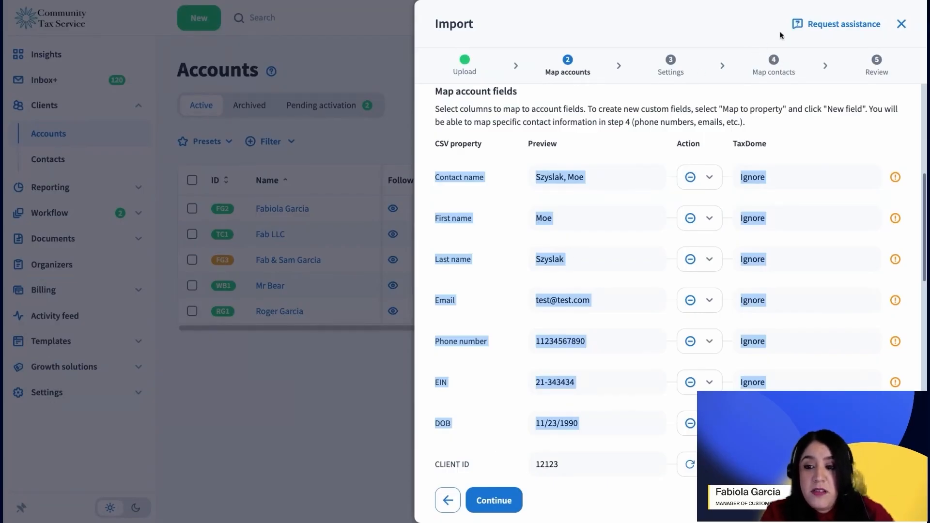
left_click(599, 325)
scroll(599, 324, "down", 3)
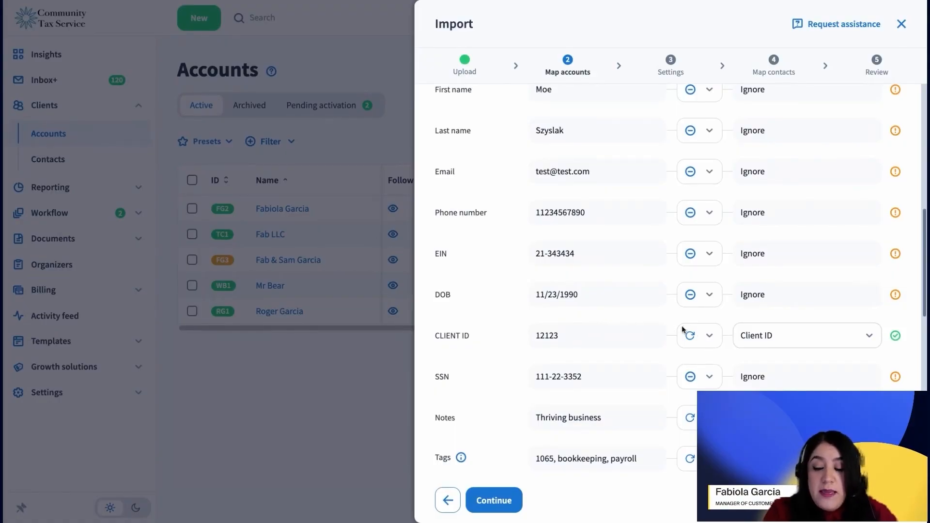
Switch the CLIENT ID column's action from Sync field to Ignore.
left_click(709, 337)
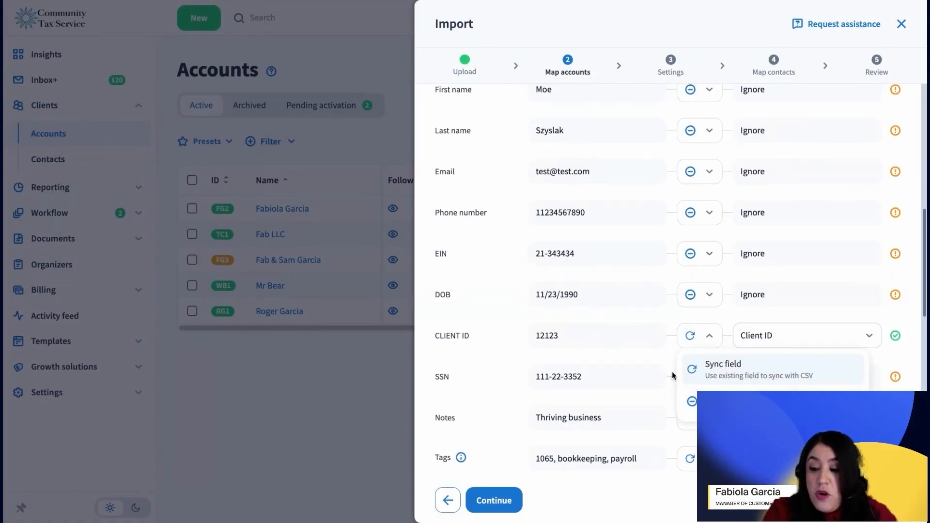
left_click(649, 354)
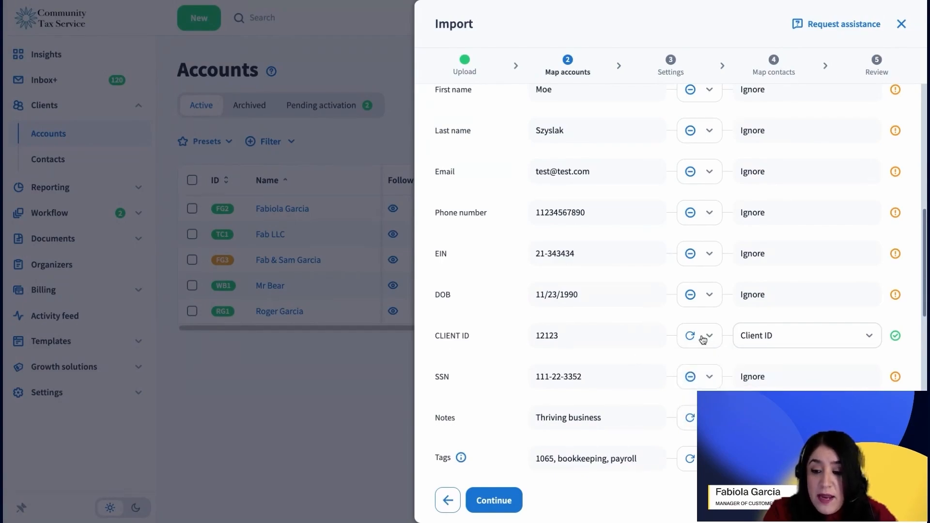
mouse_move(898, 339)
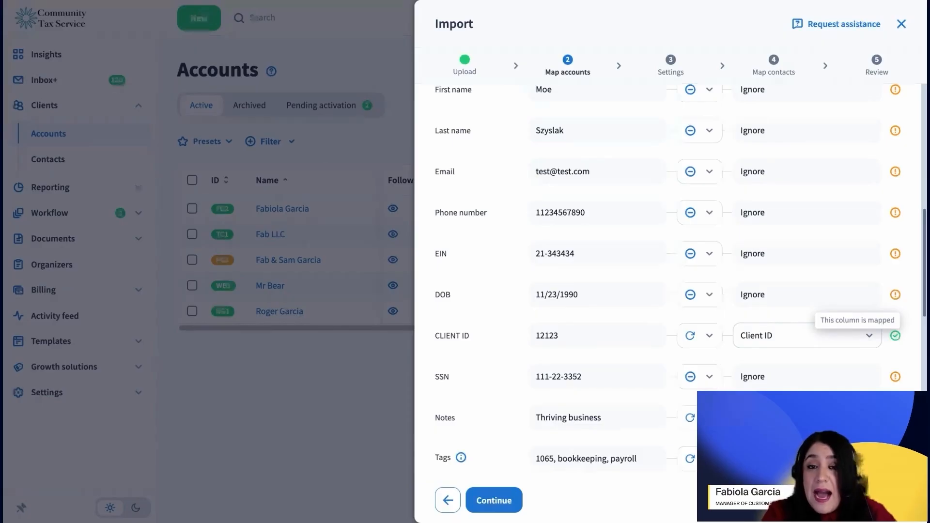
left_click(707, 343)
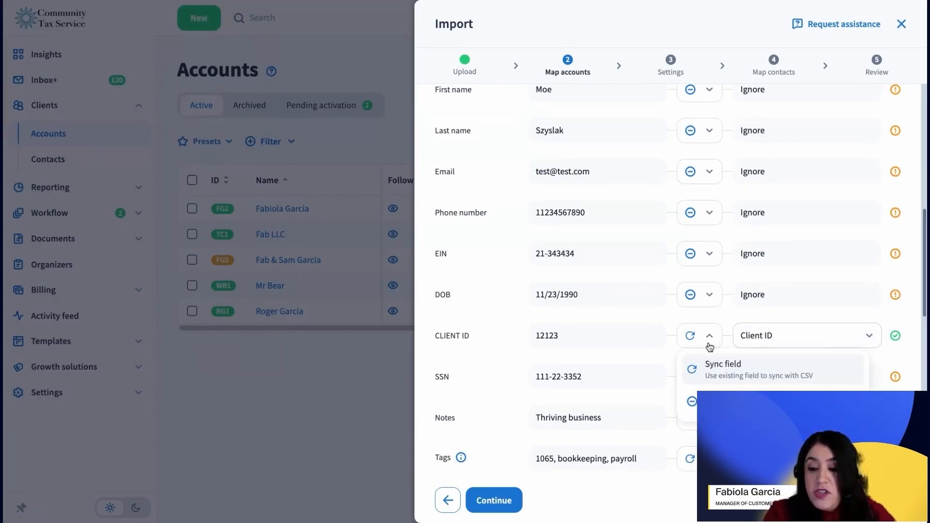
left_click(709, 393)
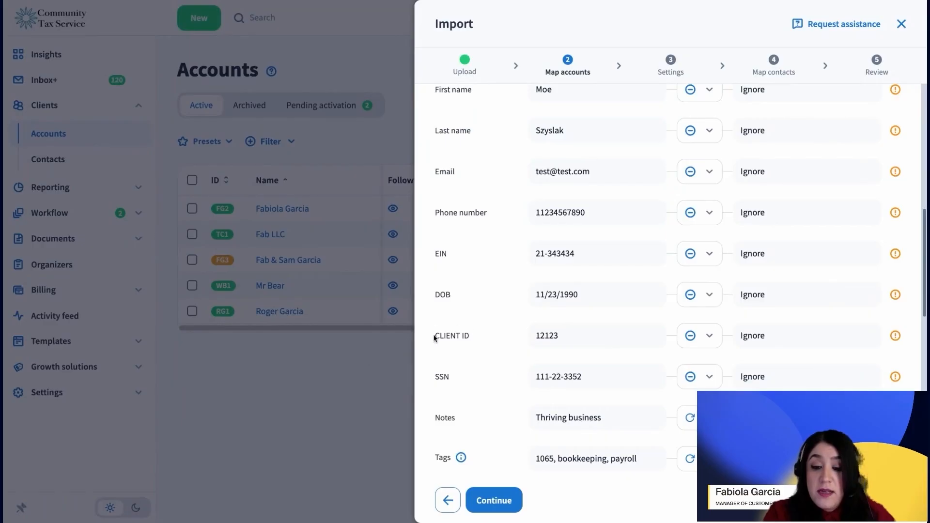
Set CLIENT ID back to Sync field and begin a New field from its field list.
left_click_drag(436, 336, 482, 343)
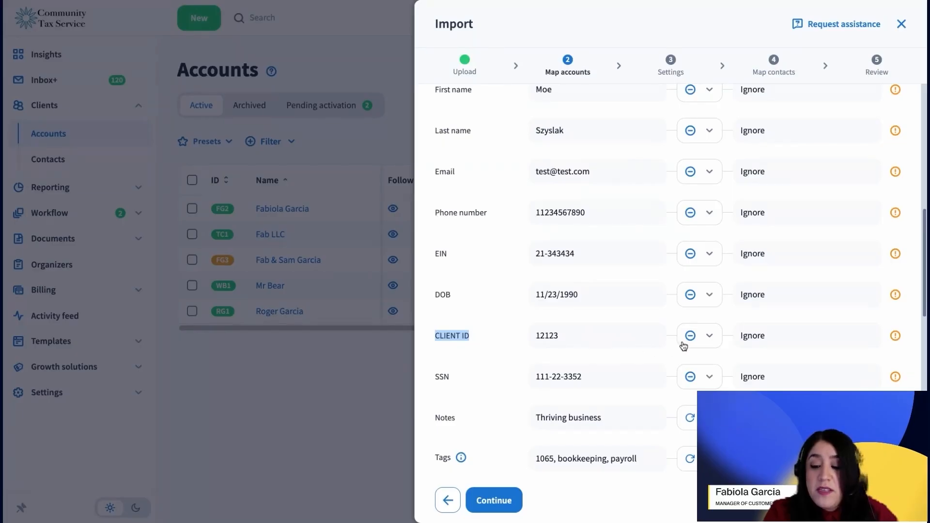
left_click(707, 343)
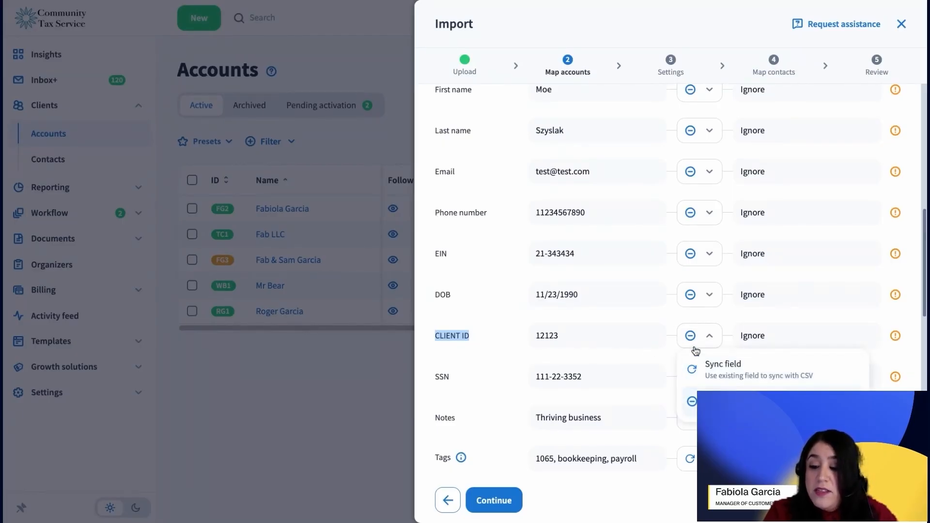
left_click(725, 374)
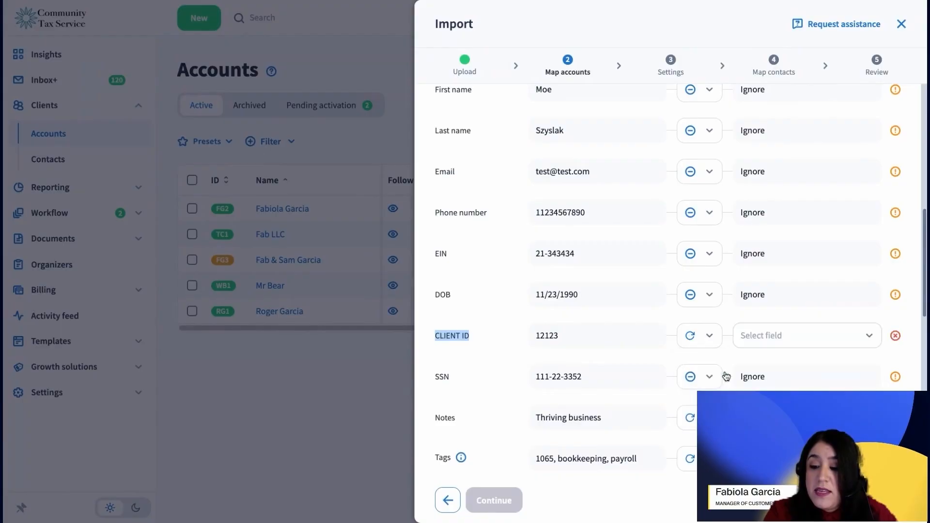
left_click(789, 340)
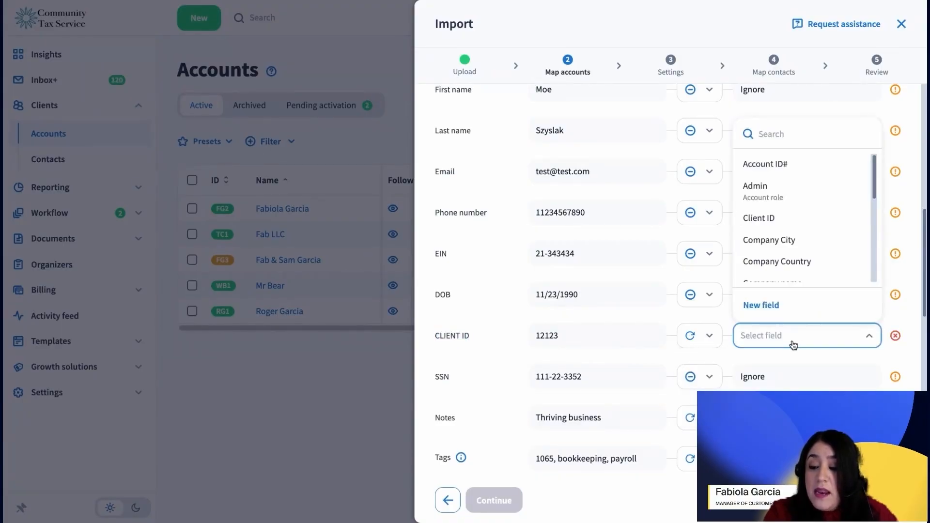
scroll(808, 253, "down", 5)
left_click(770, 305)
Create a Text custom account field named 'Client ID #' for the CLIENT ID column.
left_click(501, 162)
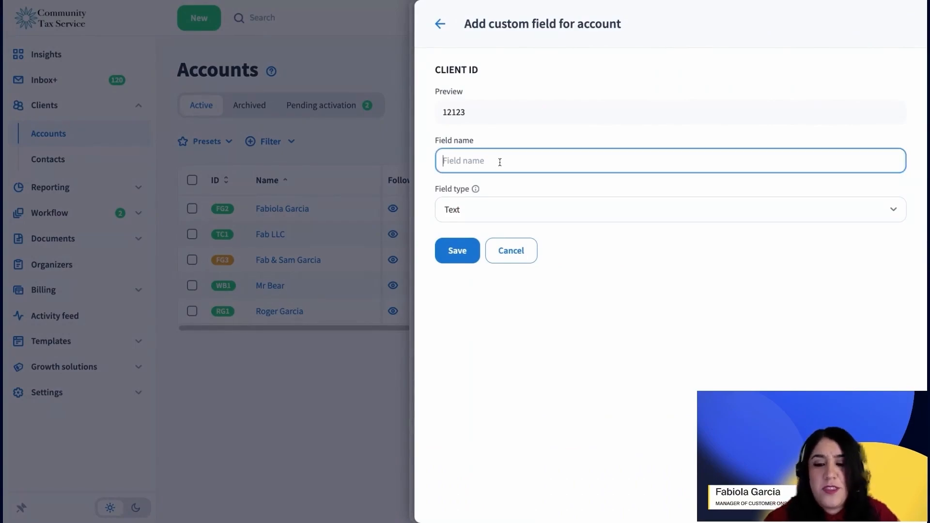
type("C")
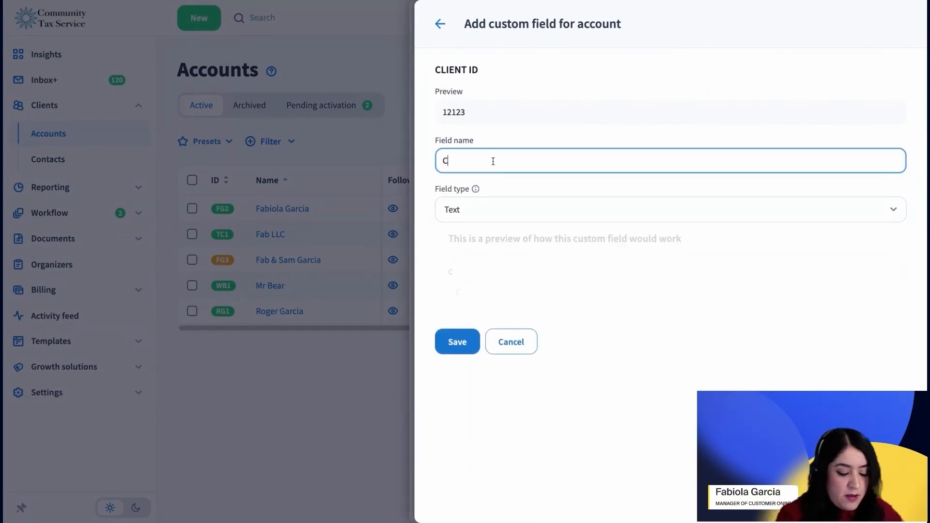
type("lient ID #")
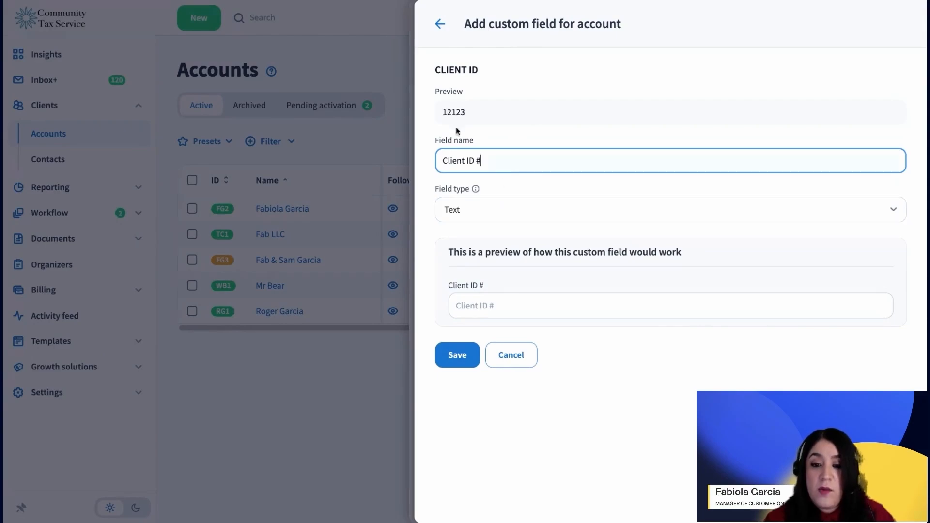
left_click_drag(489, 160, 420, 163)
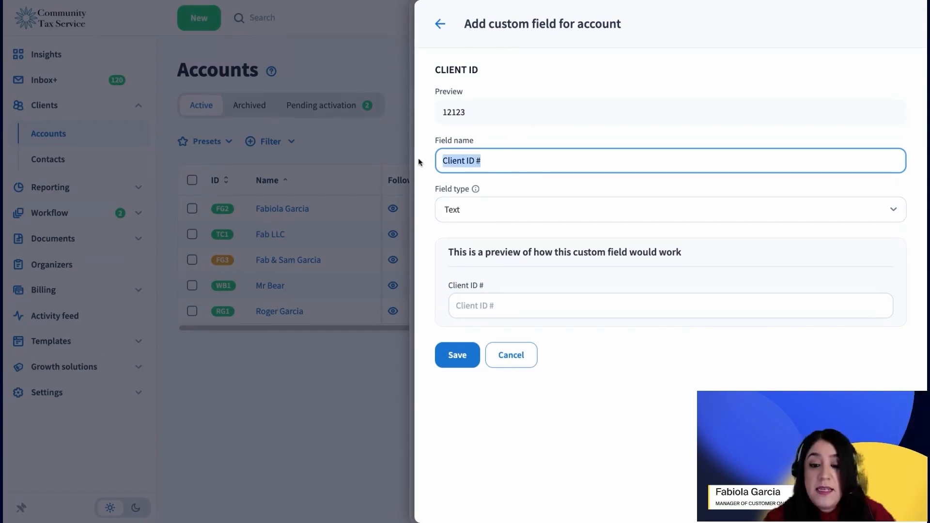
left_click(481, 214)
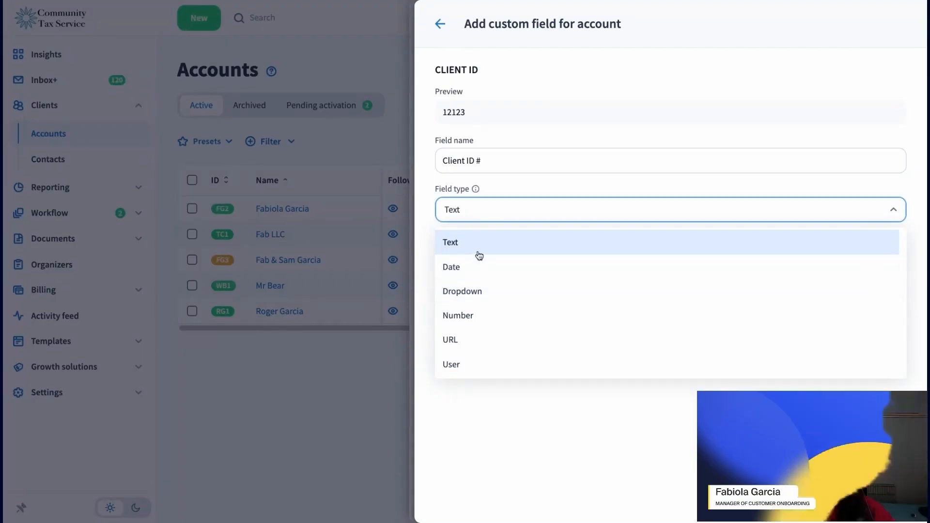
left_click(525, 212)
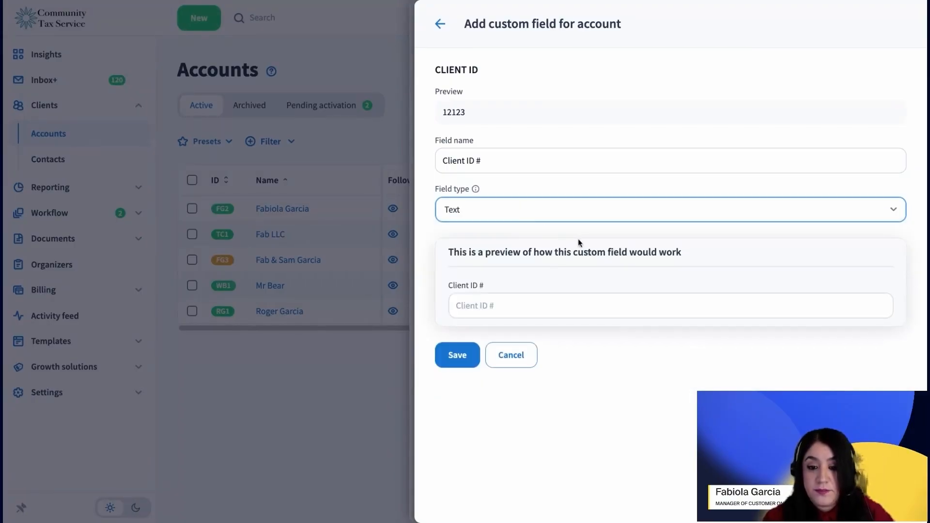
left_click(466, 351)
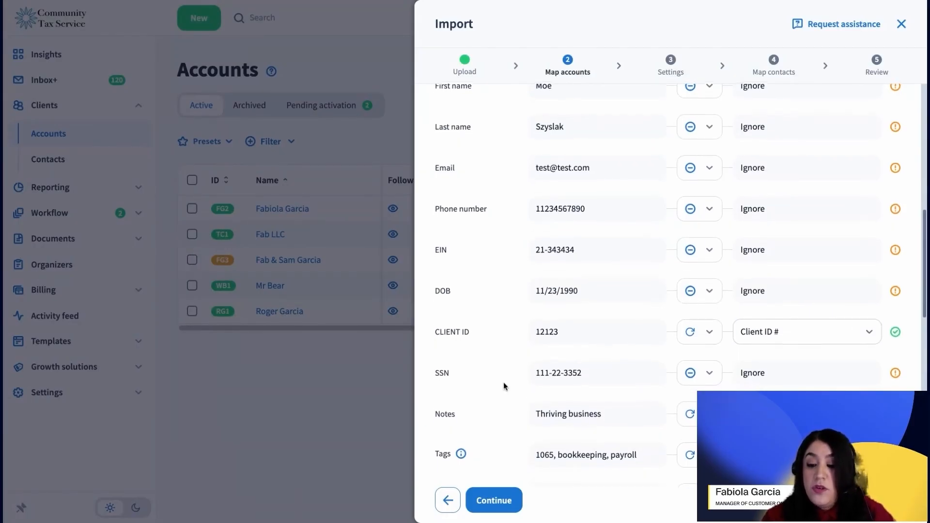
Confirm CLIENT ID maps to Client ID # and scroll down to the EIN row.
scroll(504, 382, "down", 1)
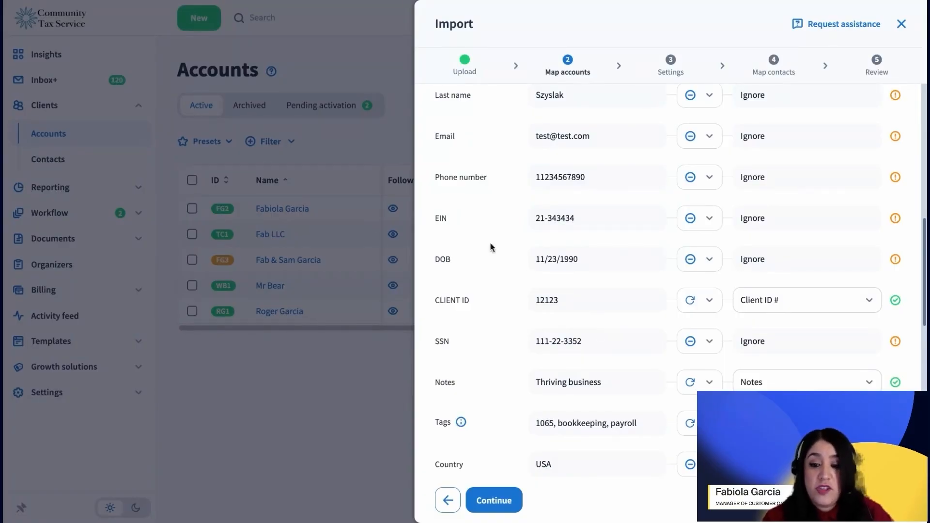
left_click_drag(448, 218, 430, 217)
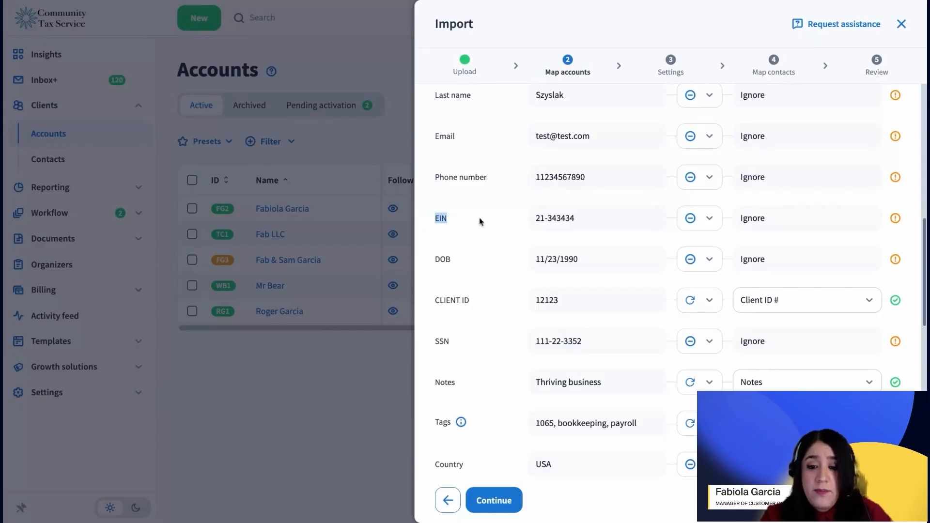
Sync the EIN column to a newly created Text custom field named 'EIN'.
left_click(687, 218)
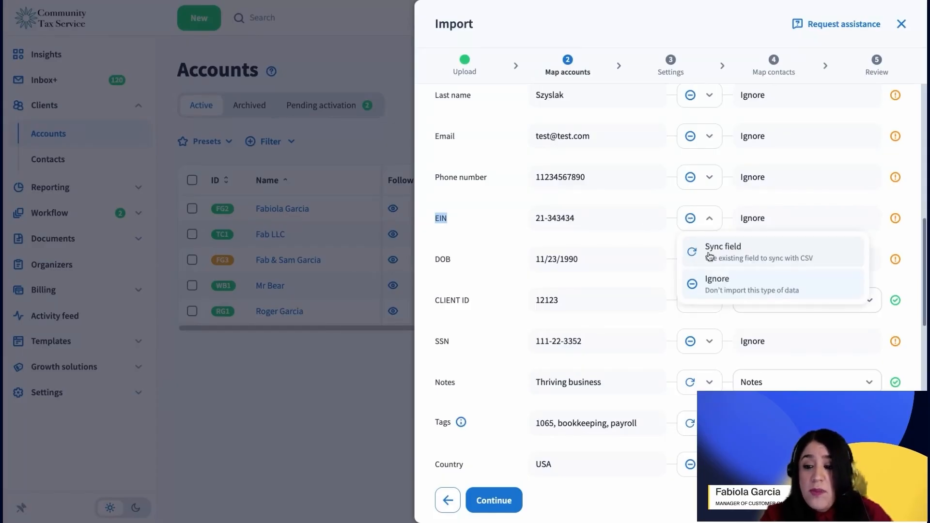
left_click(735, 255)
left_click(862, 226)
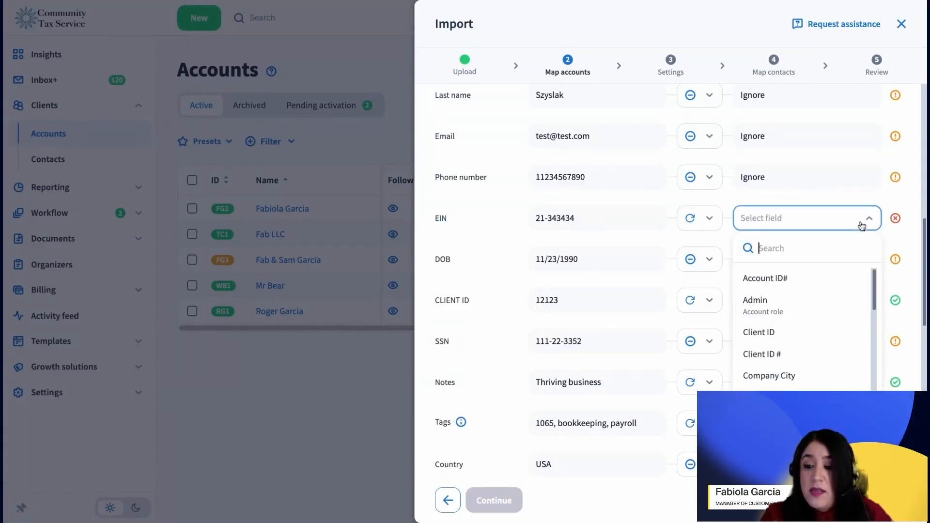
left_click_drag(876, 286, 874, 395)
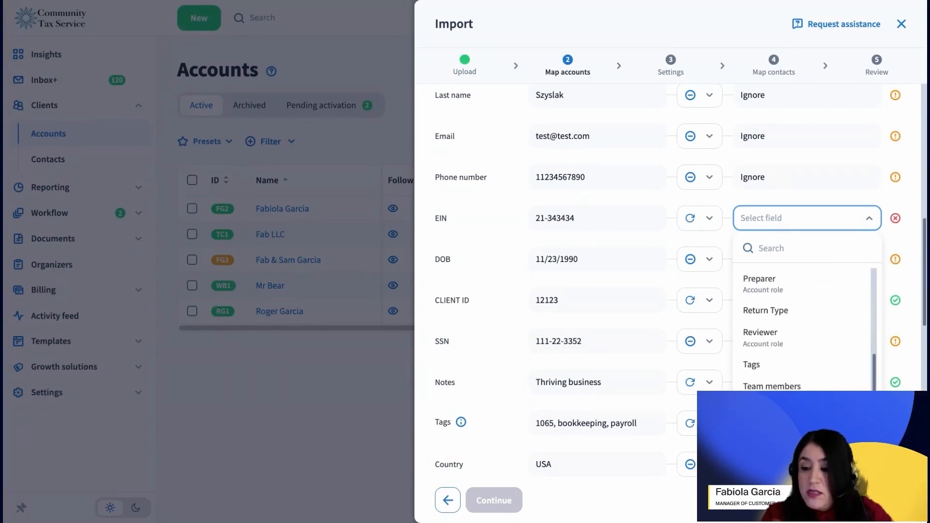
left_click(781, 425)
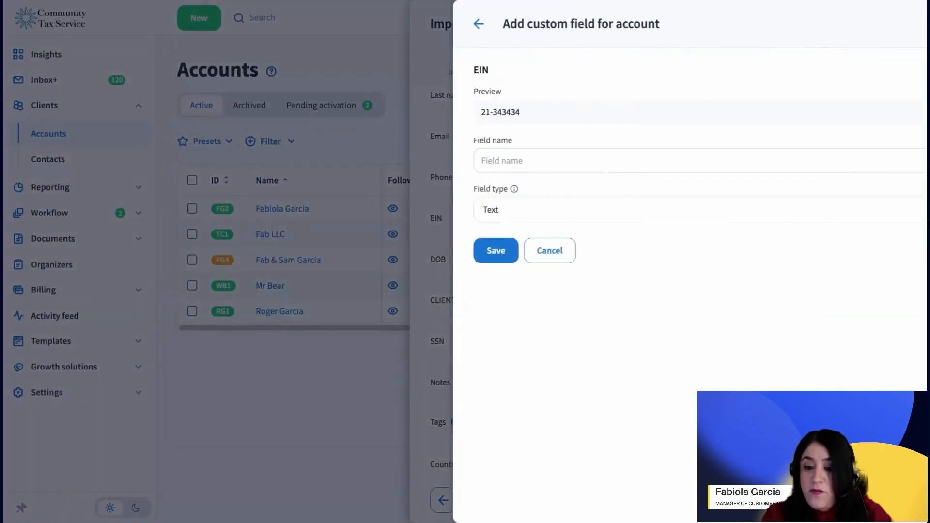
left_click(497, 161)
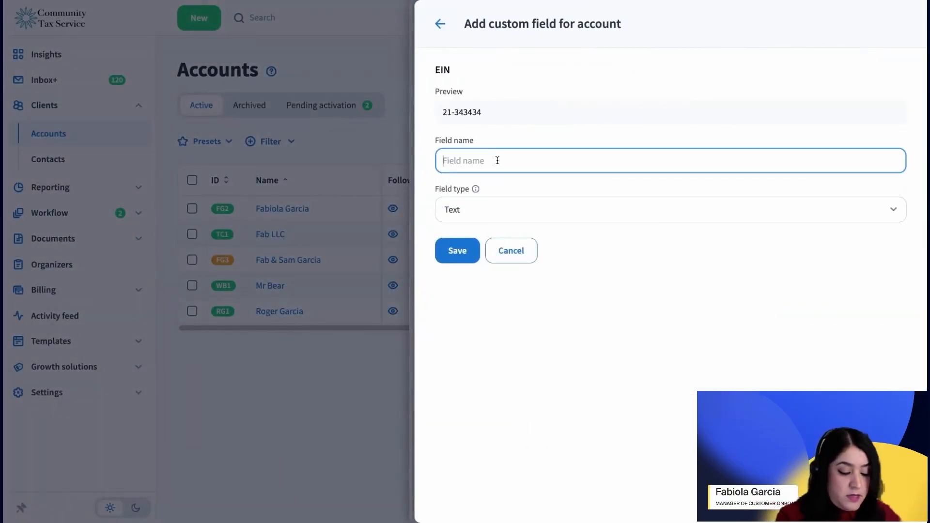
type("EIN")
left_click(466, 237)
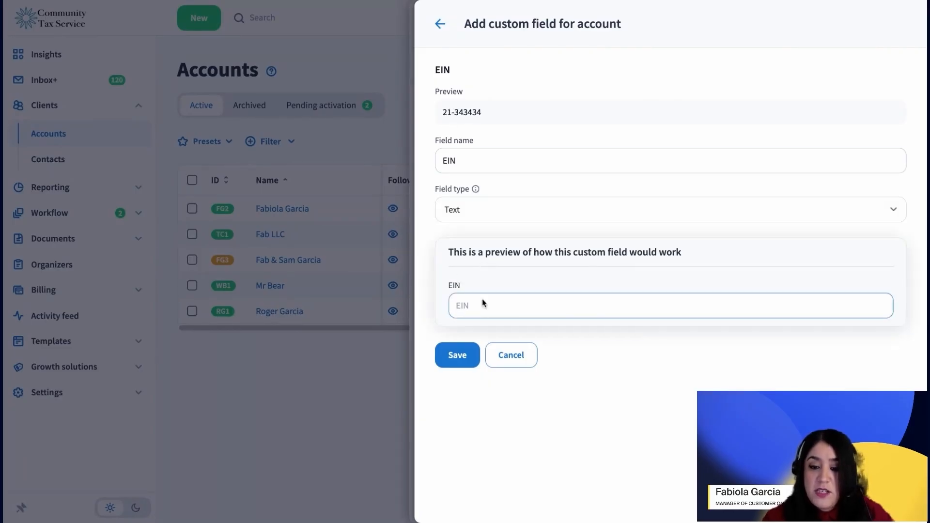
left_click(466, 363)
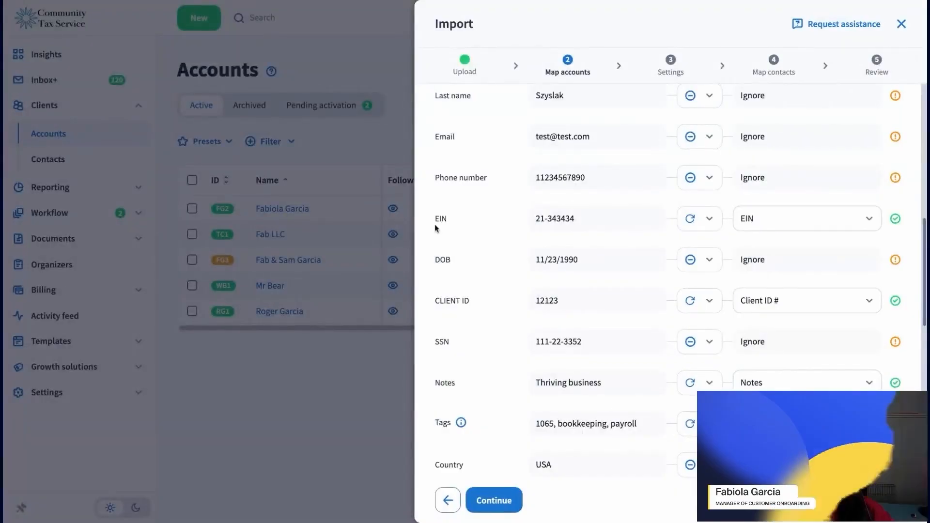
left_click_drag(431, 219, 799, 228)
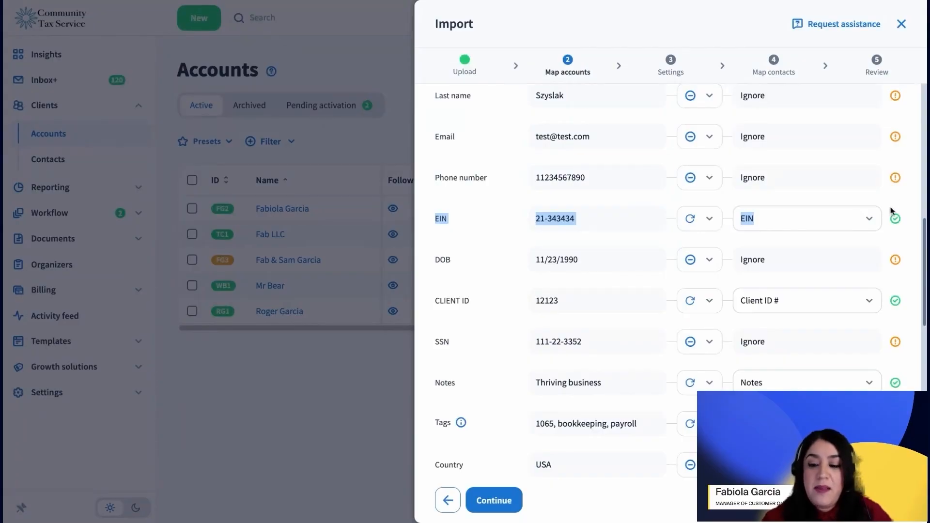
left_click_drag(441, 260, 769, 268)
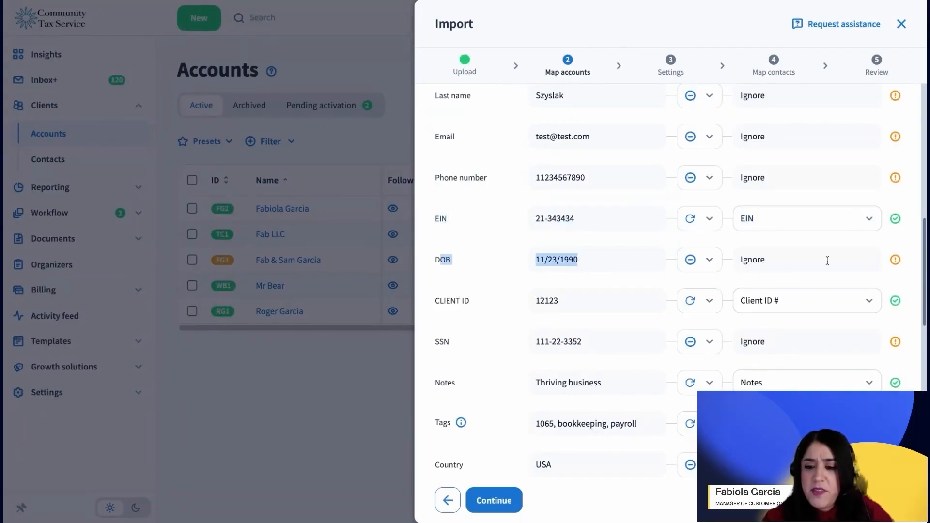
scroll(700, 295, "down", 1)
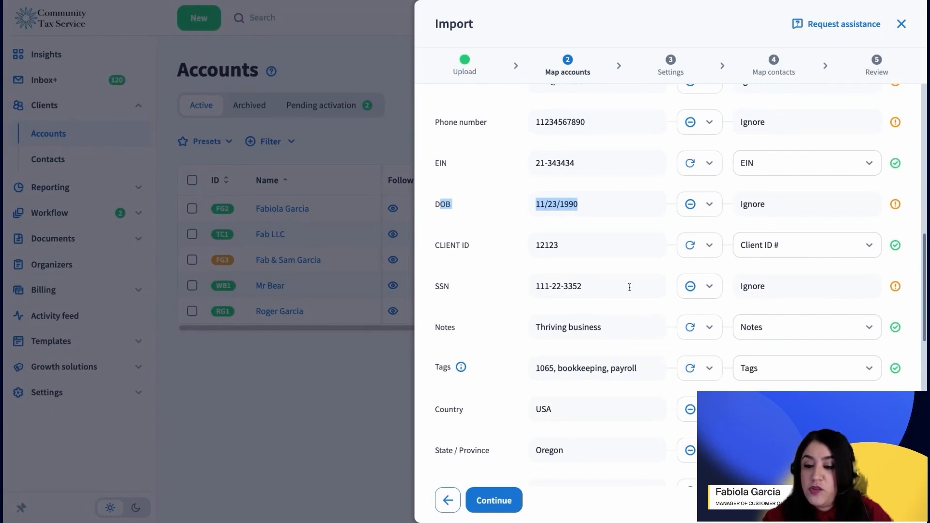
scroll(641, 288, "down", 2)
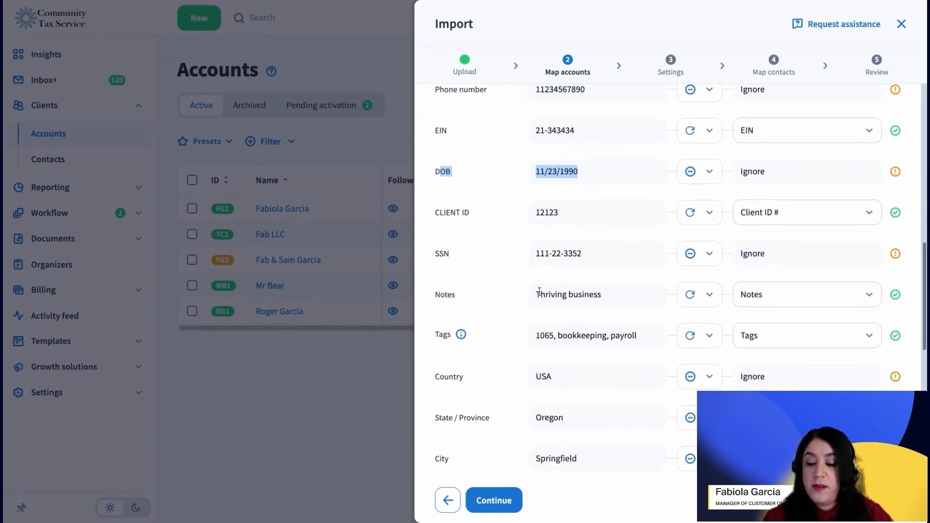
left_click_drag(437, 259, 734, 265)
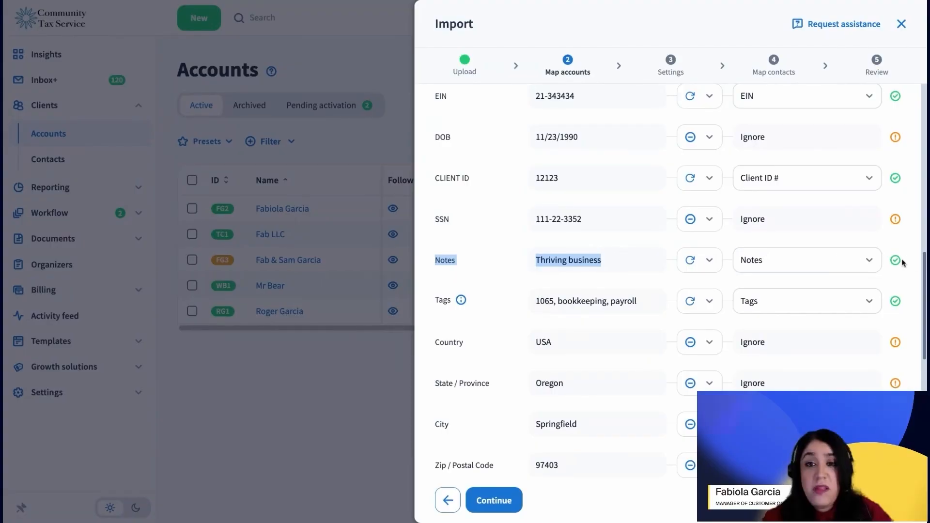
left_click_drag(437, 300, 505, 317)
left_click(668, 309)
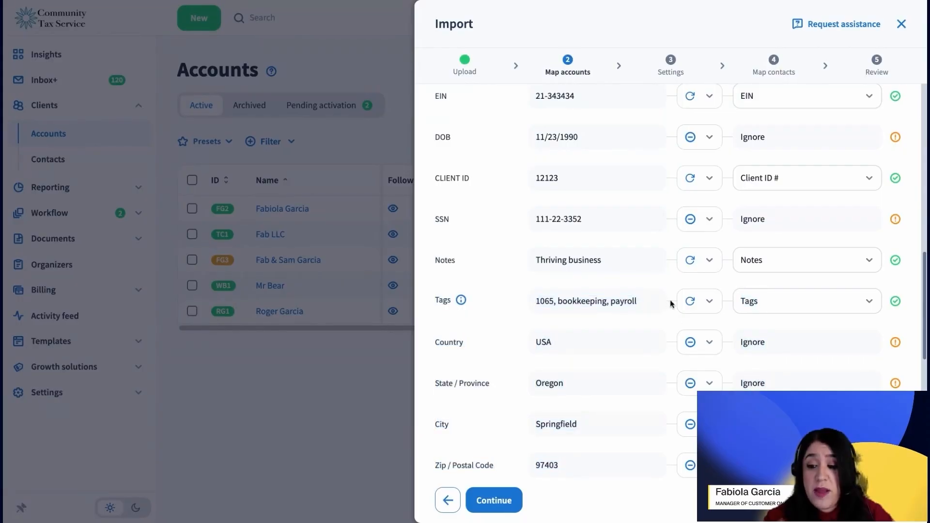
left_click_drag(434, 300, 449, 299)
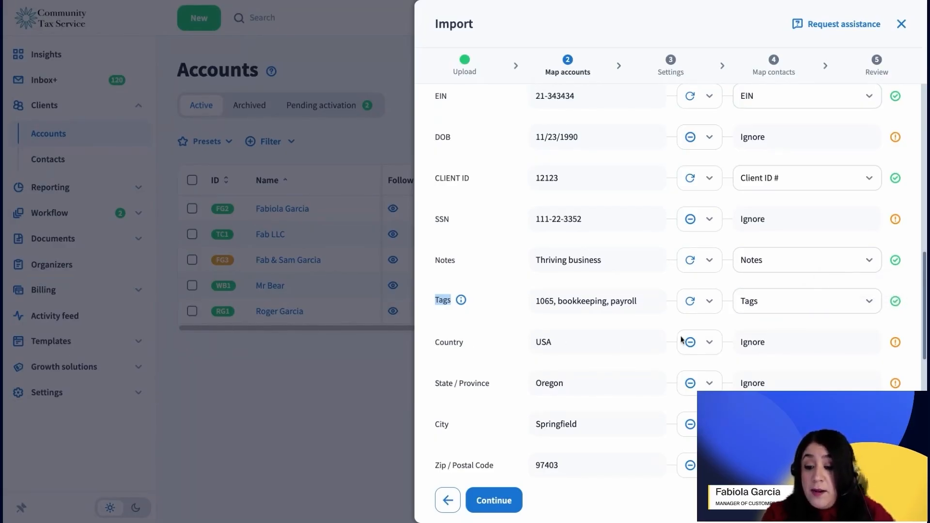
scroll(601, 341, "down", 3)
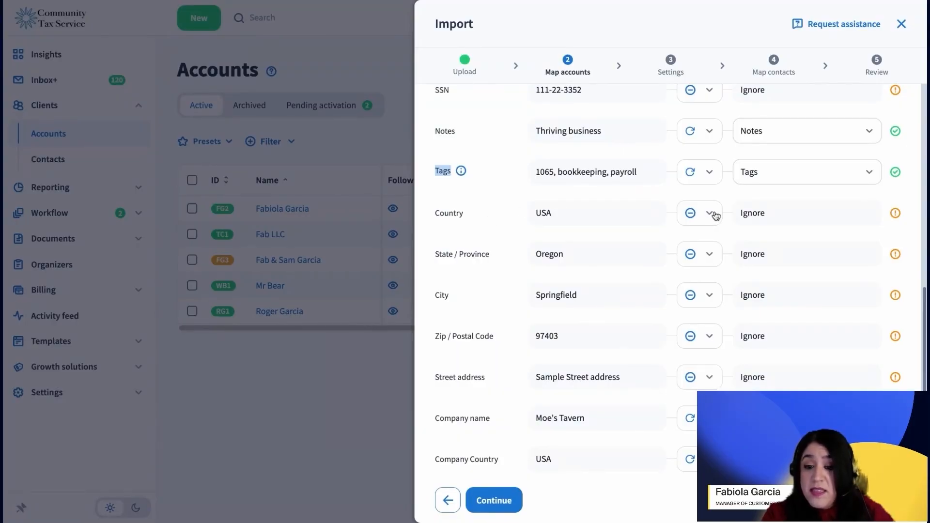
left_click_drag(441, 214, 483, 219)
left_click_drag(434, 256, 477, 255)
left_click_drag(435, 295, 449, 296)
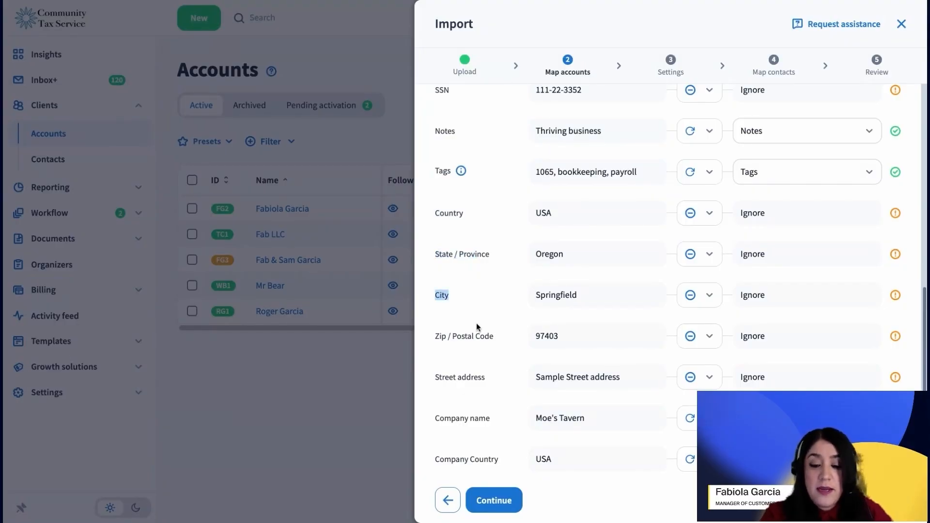
scroll(476, 322, "down", 4)
left_click_drag(438, 280, 493, 308)
left_click(485, 349)
left_click_drag(440, 355, 594, 339)
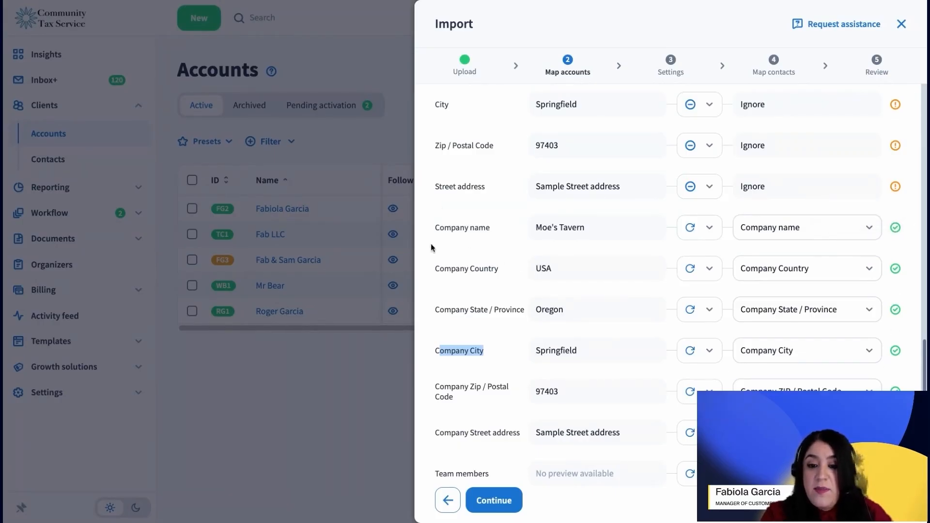
left_click_drag(435, 266, 517, 279)
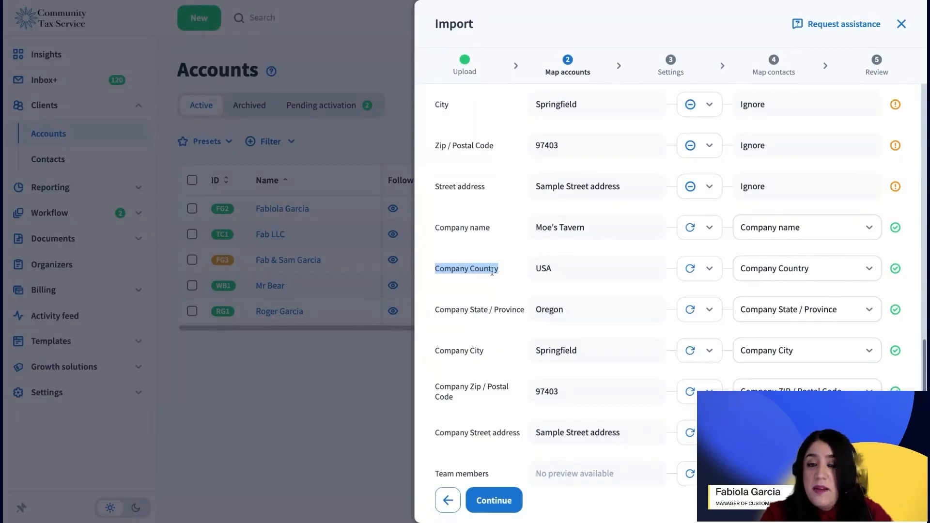
left_click_drag(435, 310, 528, 312)
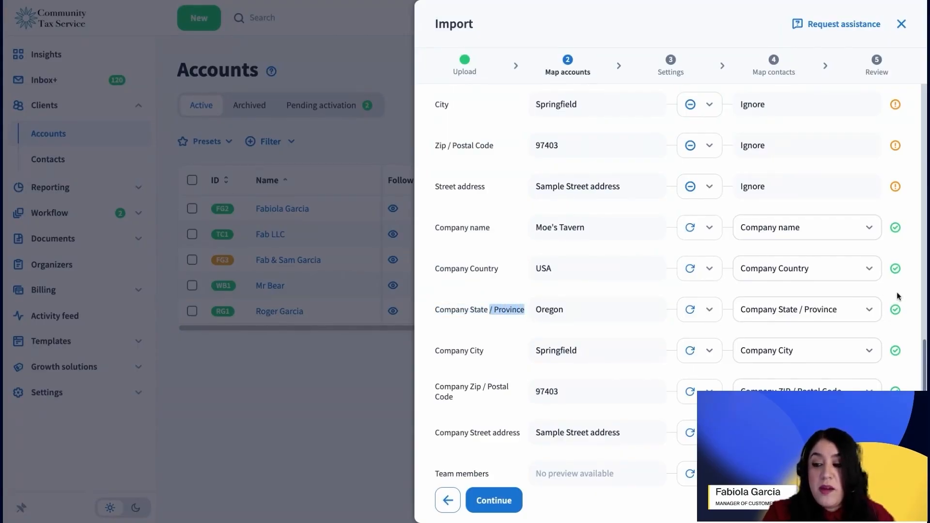
mouse_move(896, 310)
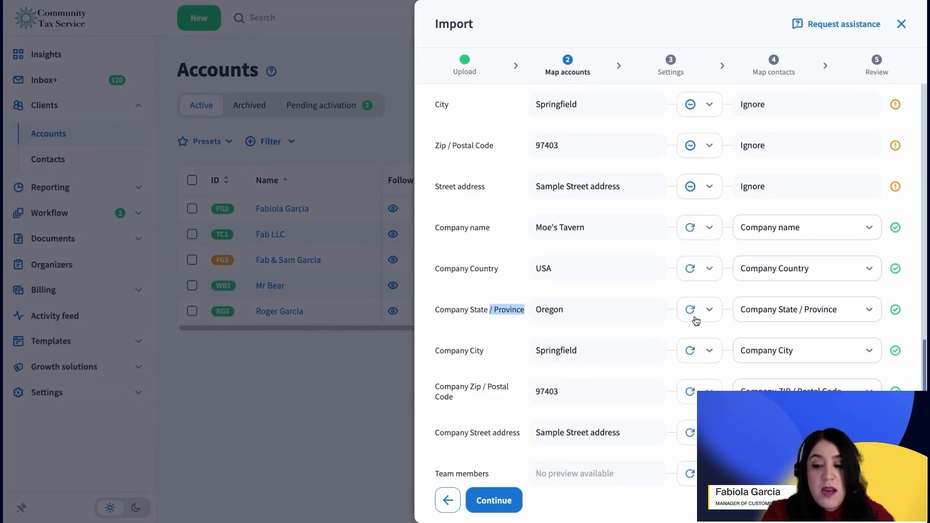
left_click(771, 316)
left_click(709, 314)
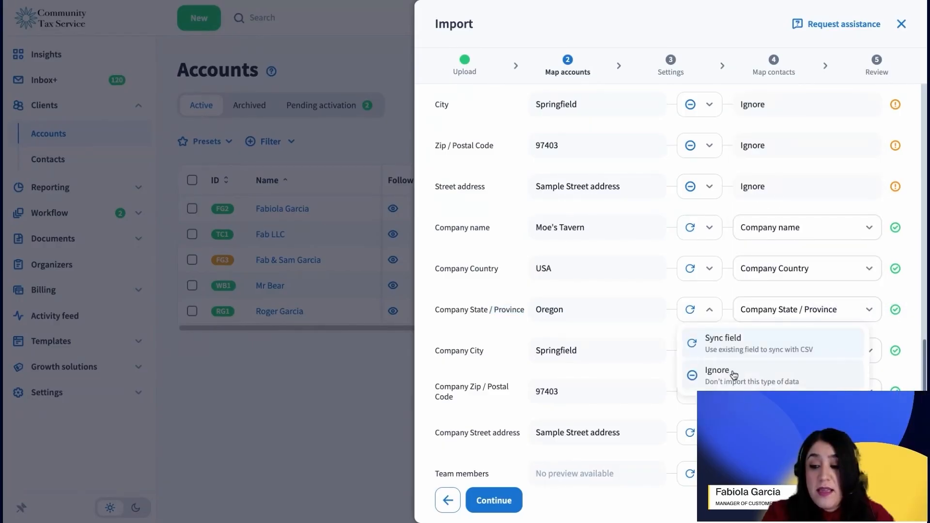
left_click(714, 374)
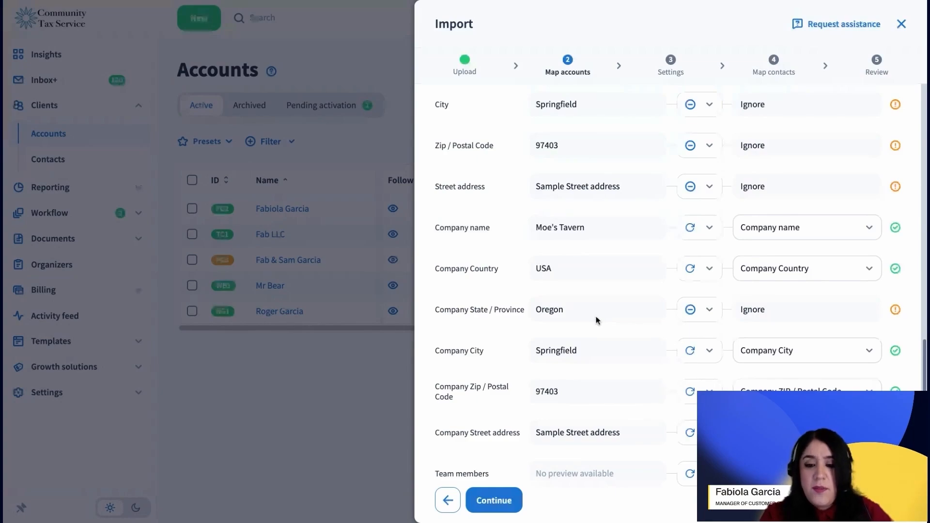
left_click(696, 320)
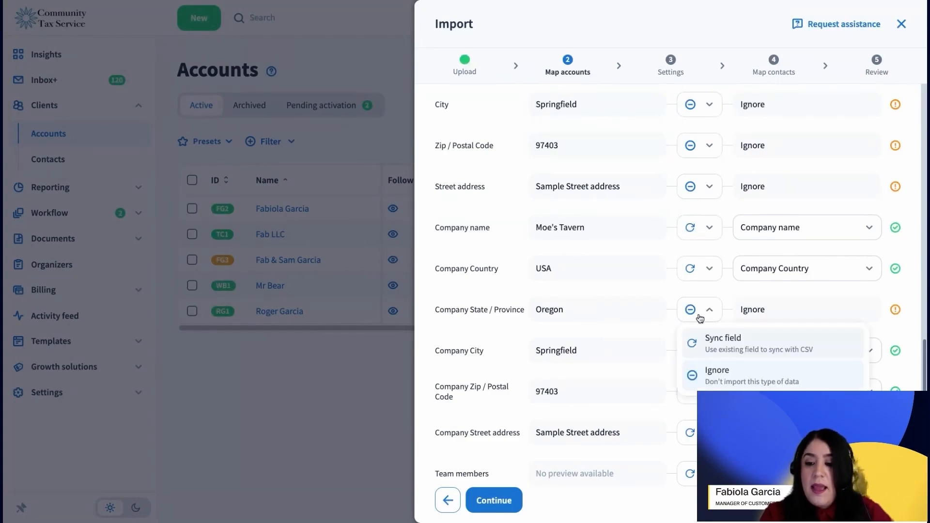
left_click(731, 339)
left_click(800, 318)
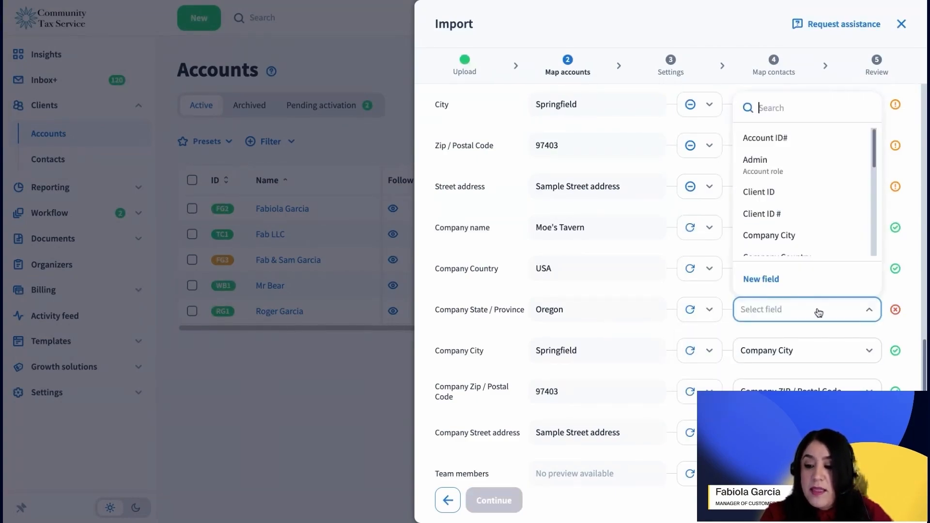
scroll(816, 227, "down", 3)
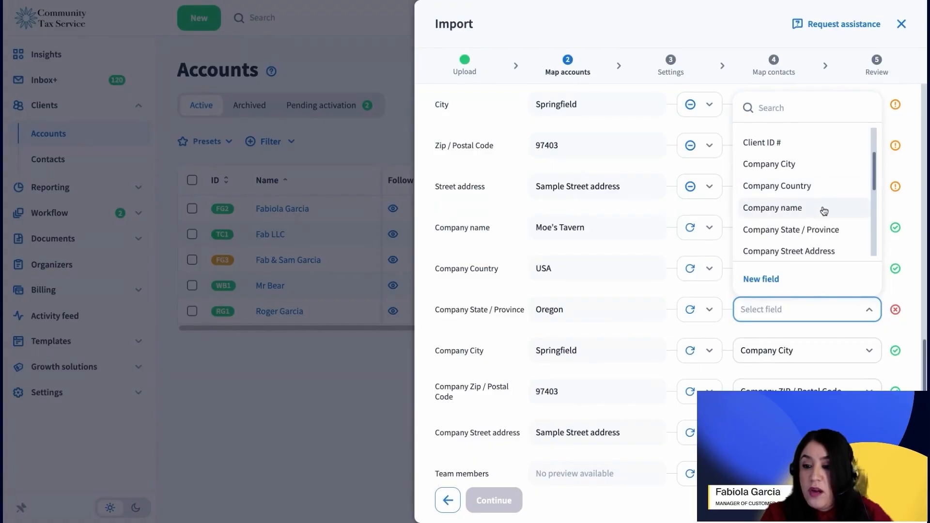
scroll(821, 208, "down", 2)
left_click(820, 186)
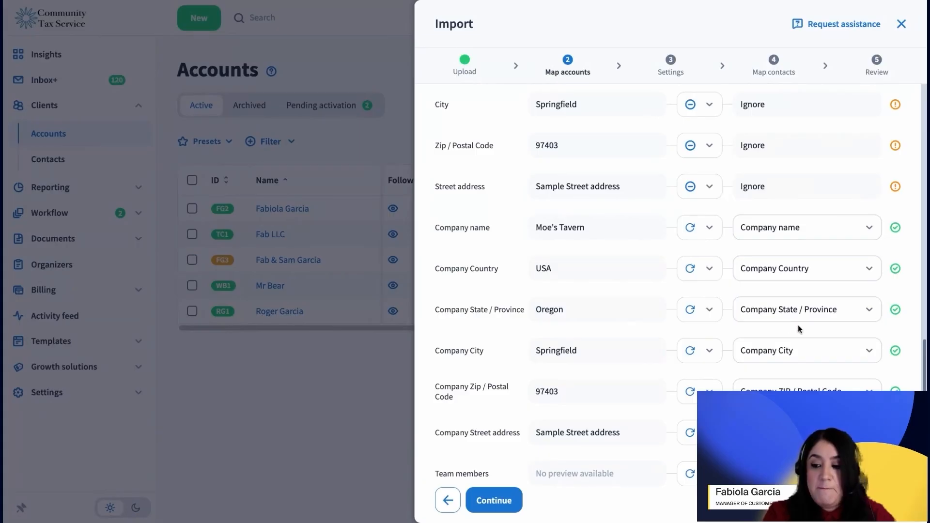
scroll(798, 323, "down", 1)
scroll(801, 324, "down", 2)
scroll(801, 325, "down", 1)
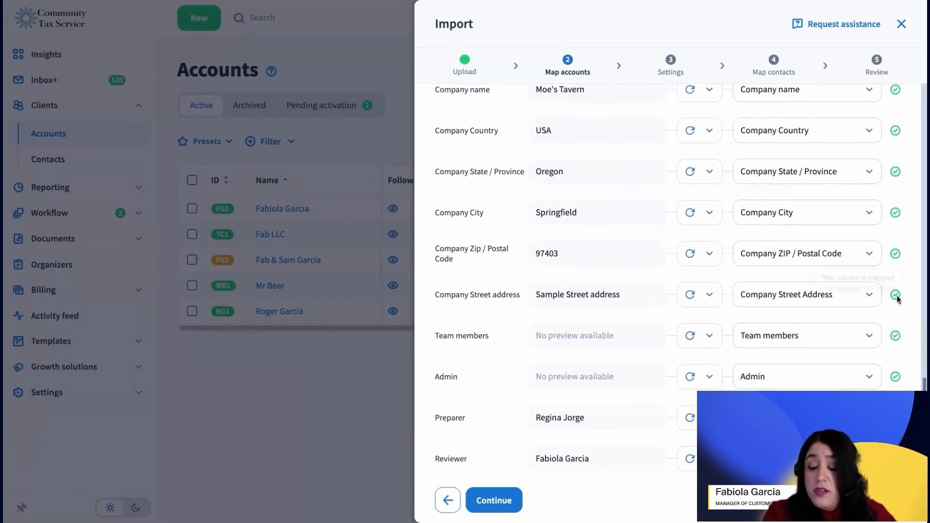
left_click_drag(434, 339, 490, 336)
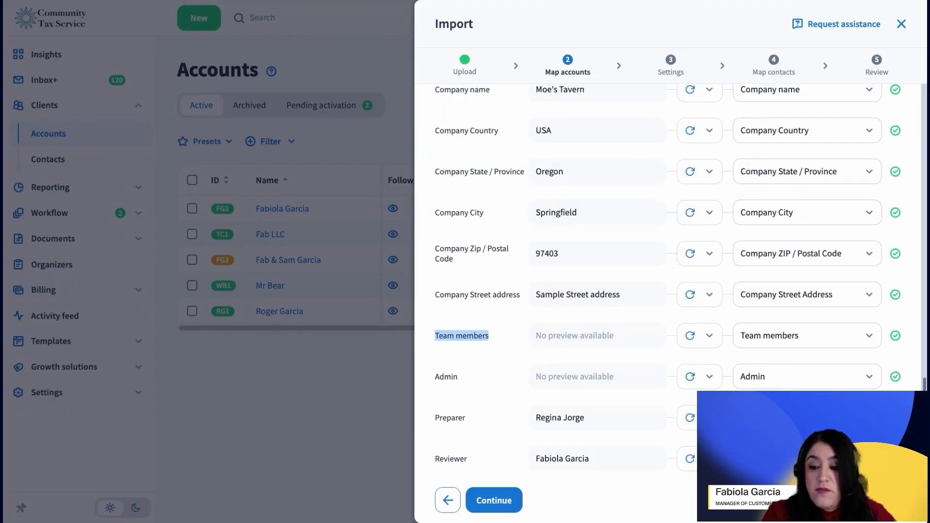
mouse_move(896, 379)
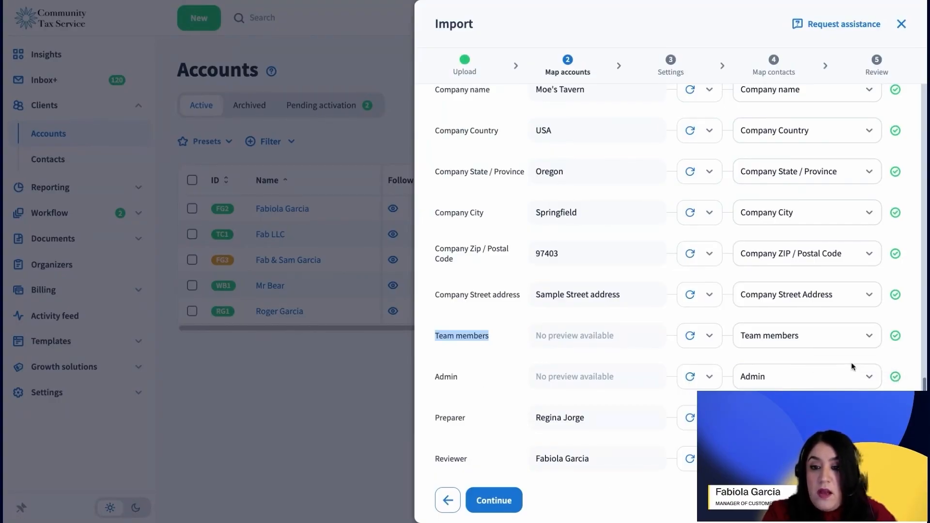
scroll(850, 362, "up", 15)
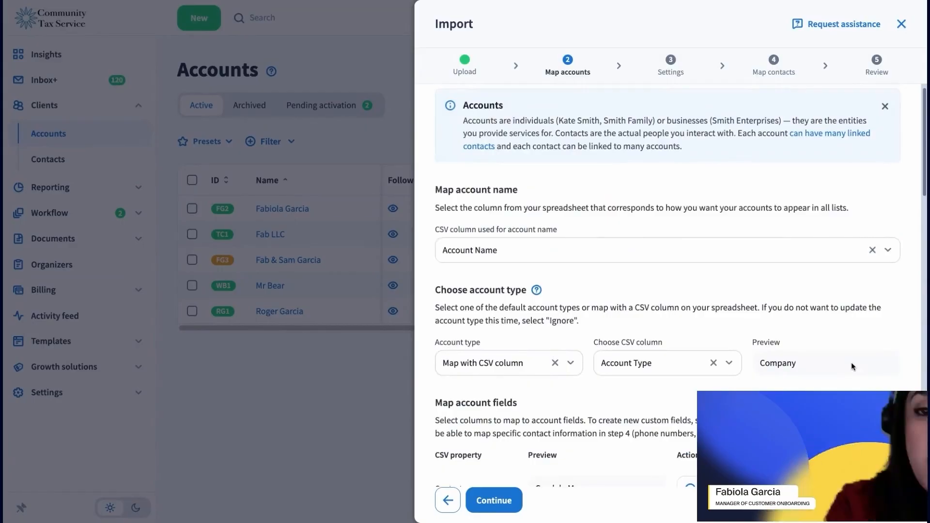
scroll(850, 362, "down", 4)
scroll(851, 361, "down", 5)
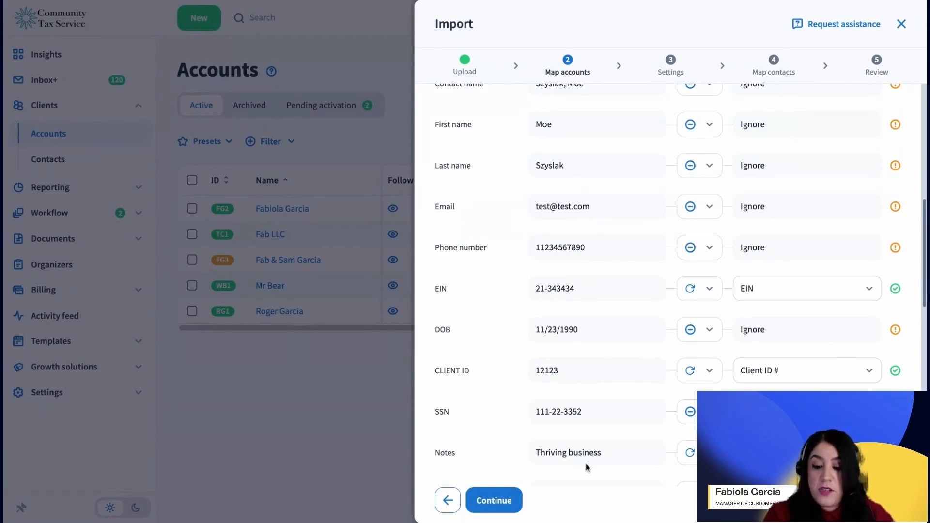
scroll(600, 395, "down", 3)
scroll(602, 398, "down", 1)
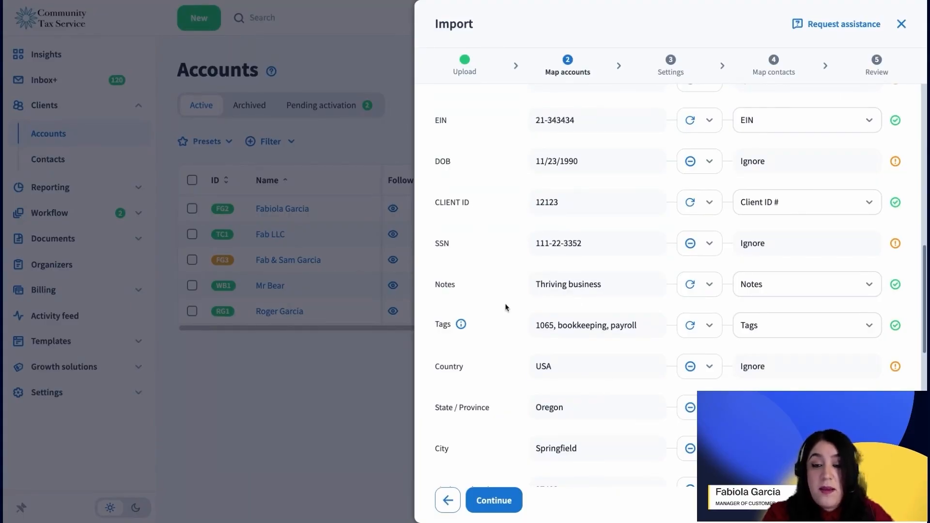
scroll(563, 377, "down", 10)
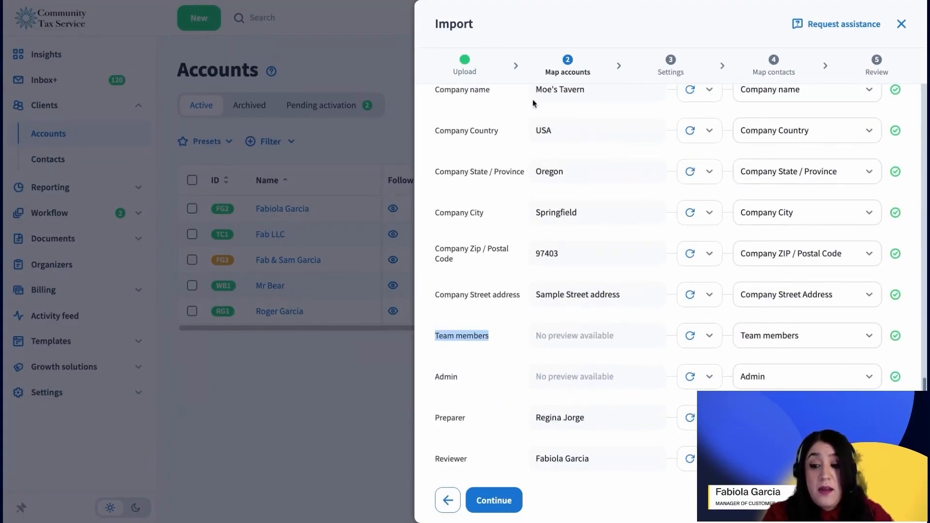
scroll(648, 254, "up", 2)
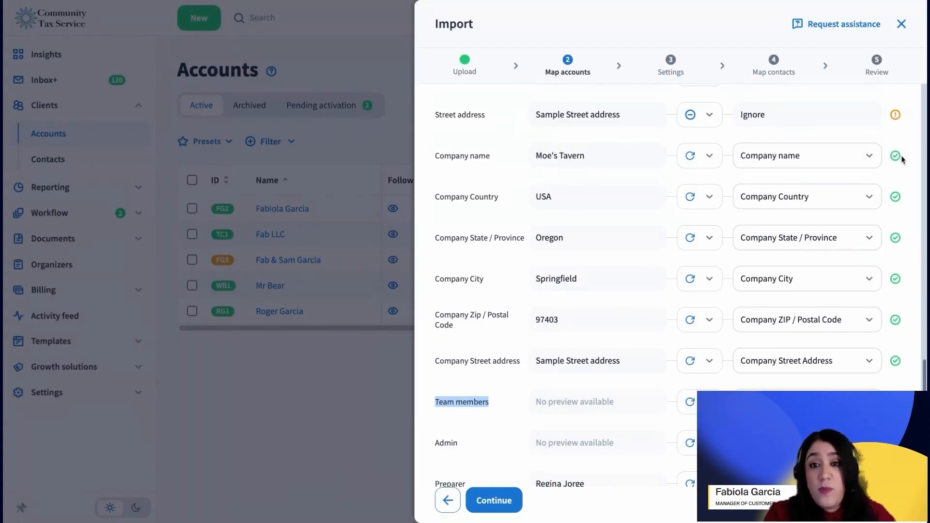
left_click_drag(436, 196, 500, 199)
left_click(436, 238)
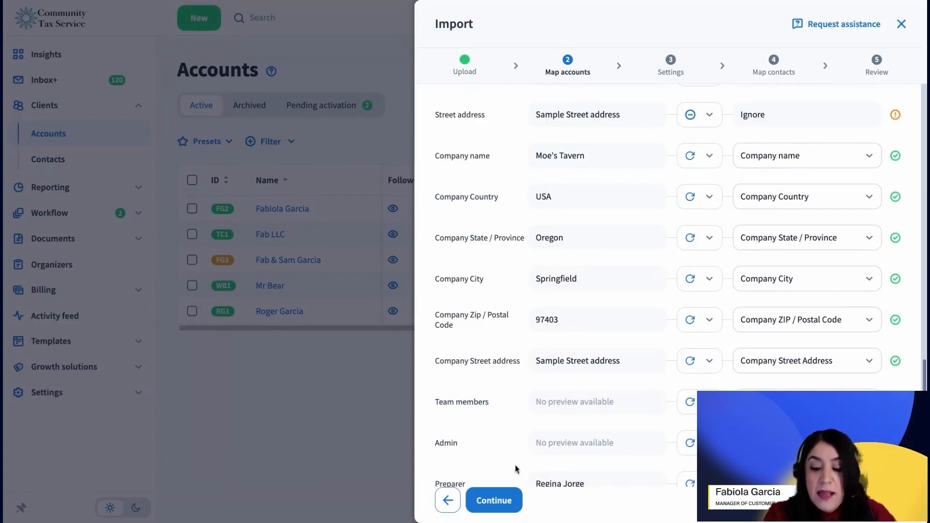
Advance to Settings, keeping Login, Notify and Email sync on for linked contacts.
left_click(510, 504)
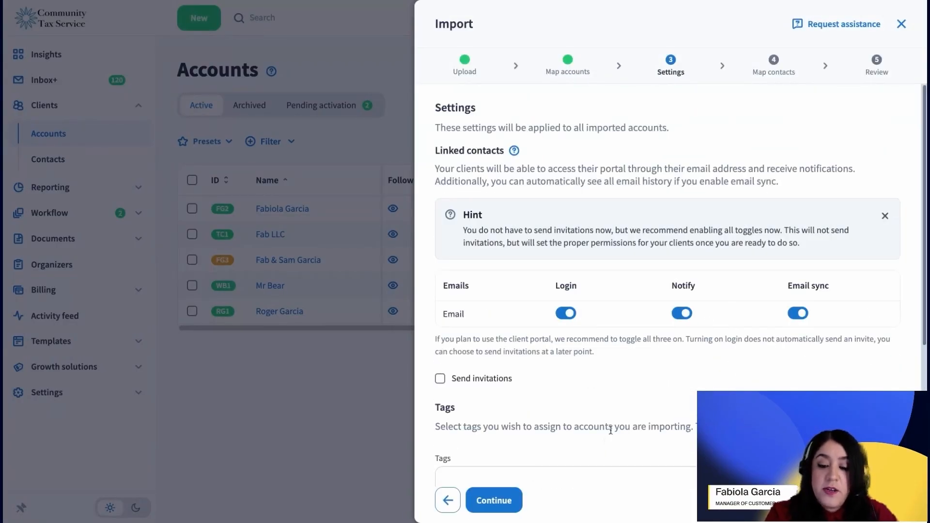
scroll(618, 377, "down", 2)
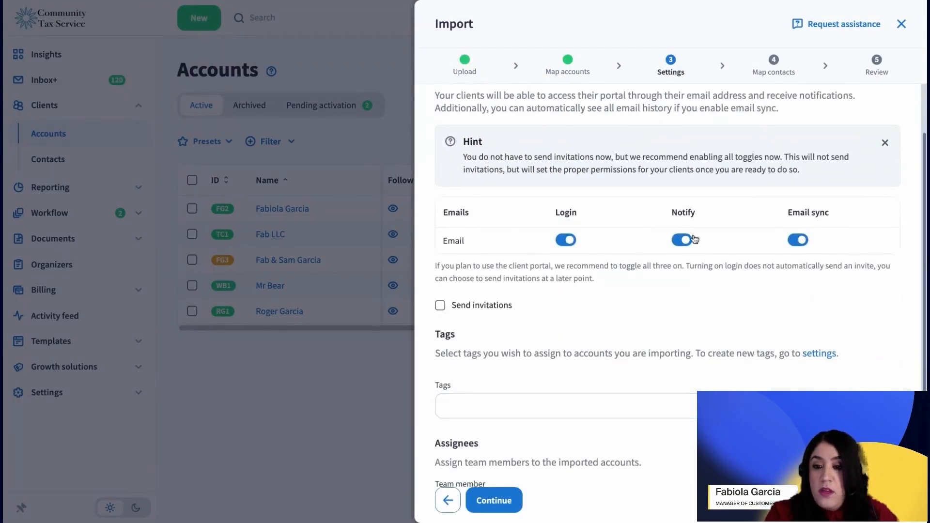
scroll(759, 227, "up", 2)
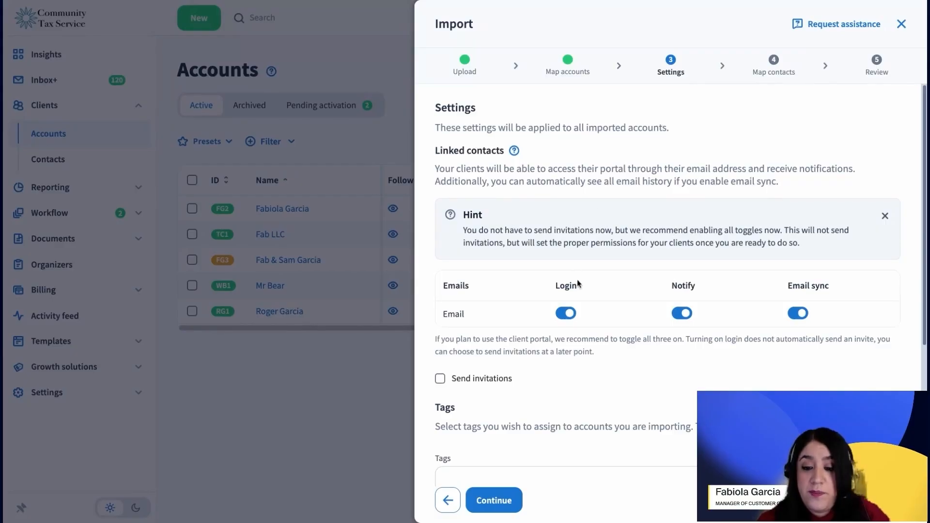
left_click(568, 314)
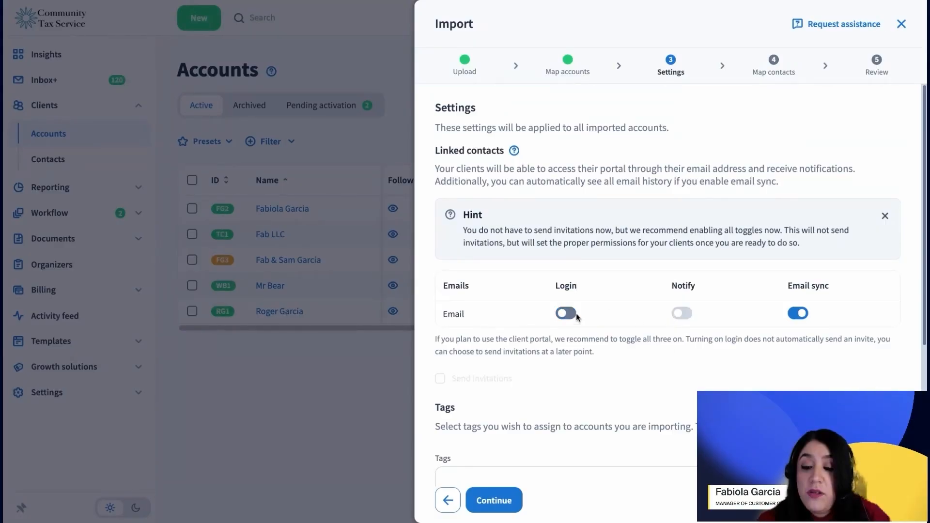
left_click(574, 316)
left_click(682, 313)
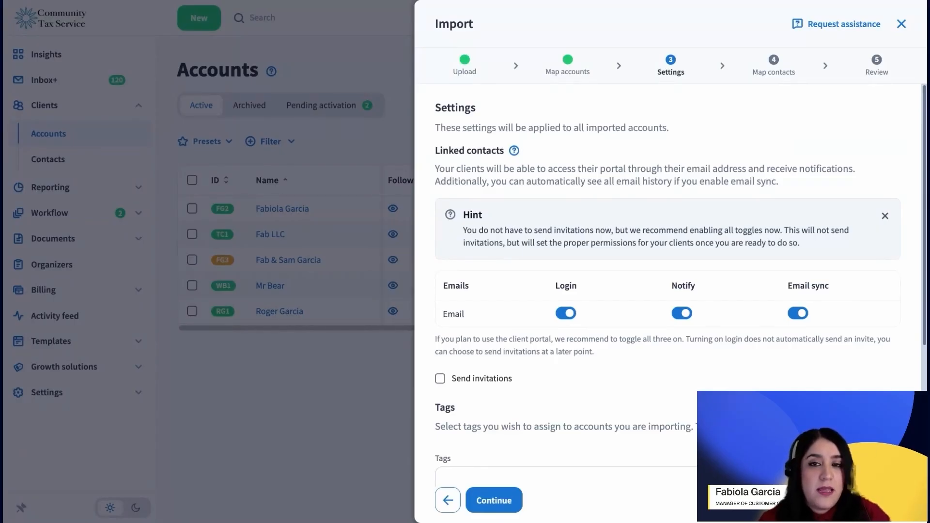
Search the Tags list for 'upload 2/6' and find no existing tag.
scroll(722, 307, "down", 3)
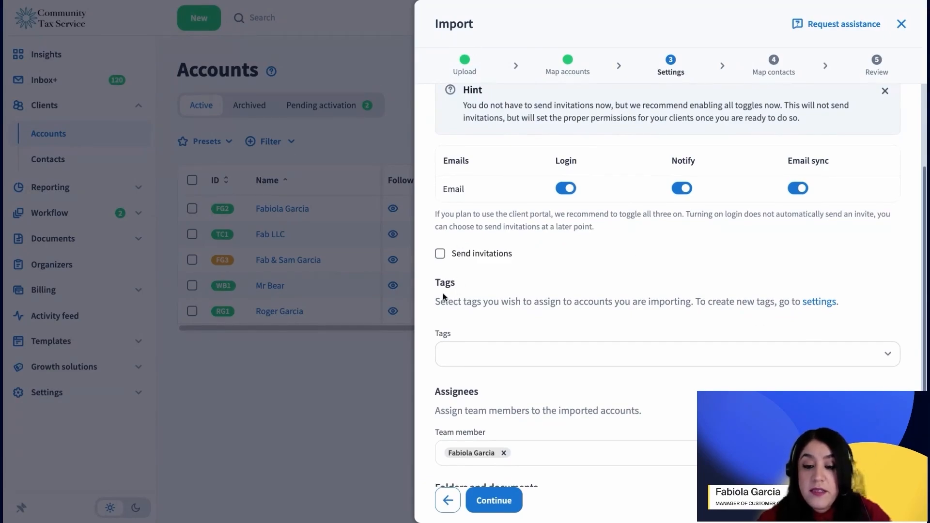
left_click(614, 364)
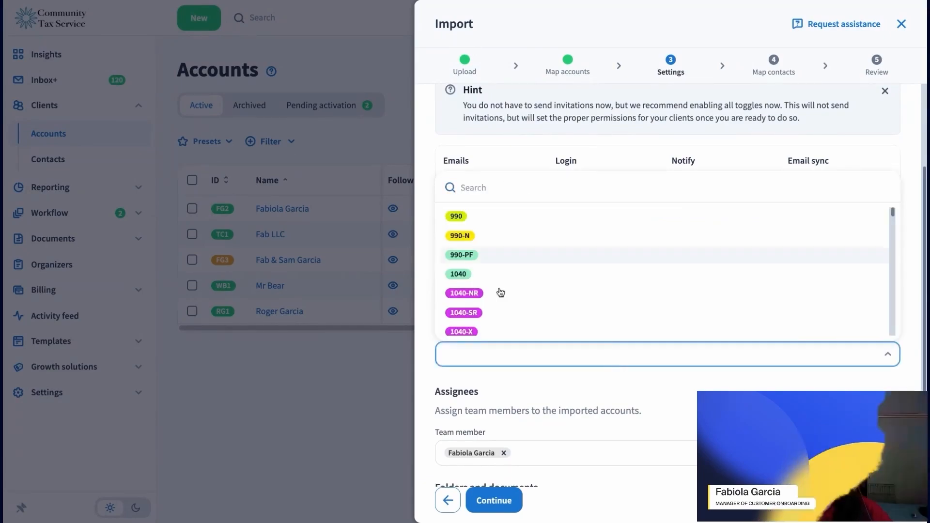
left_click(565, 362)
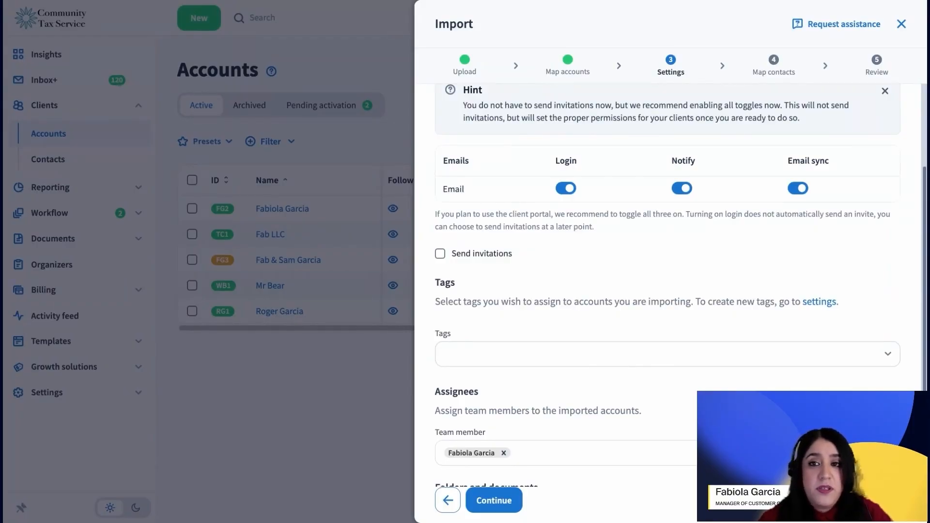
left_click(505, 359)
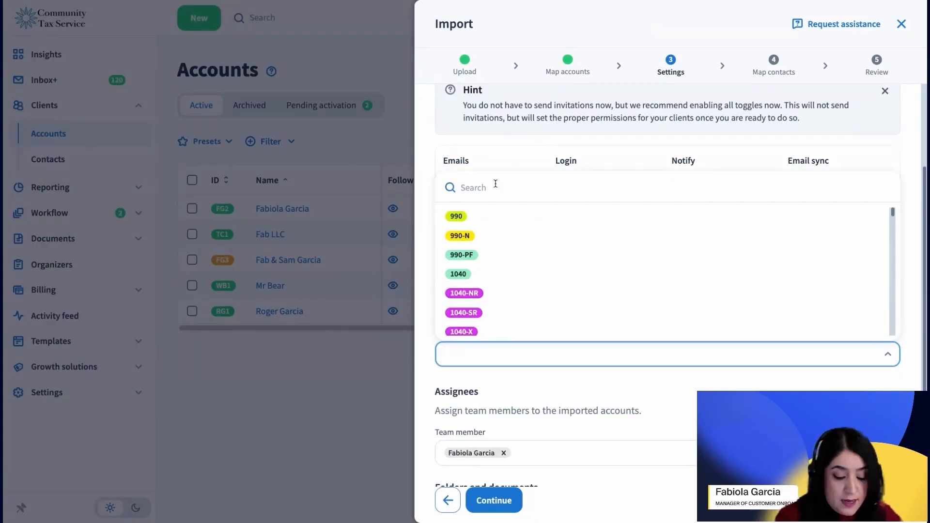
type("upload")
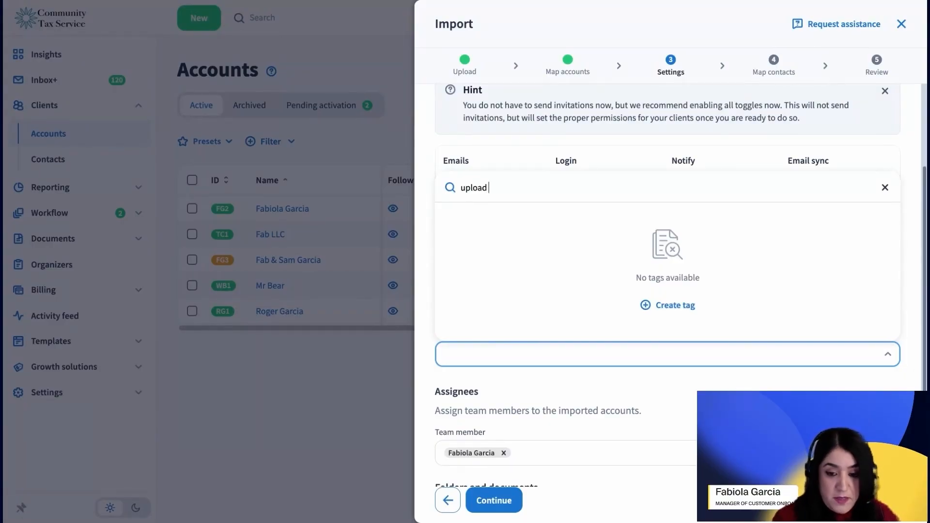
type(" 2/6")
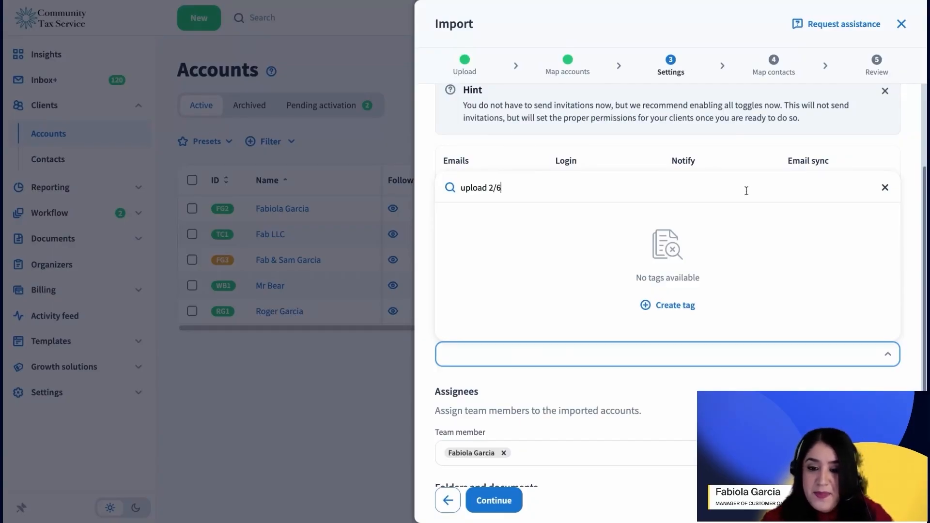
left_click_drag(535, 188, 423, 187)
key("ctrl+c")
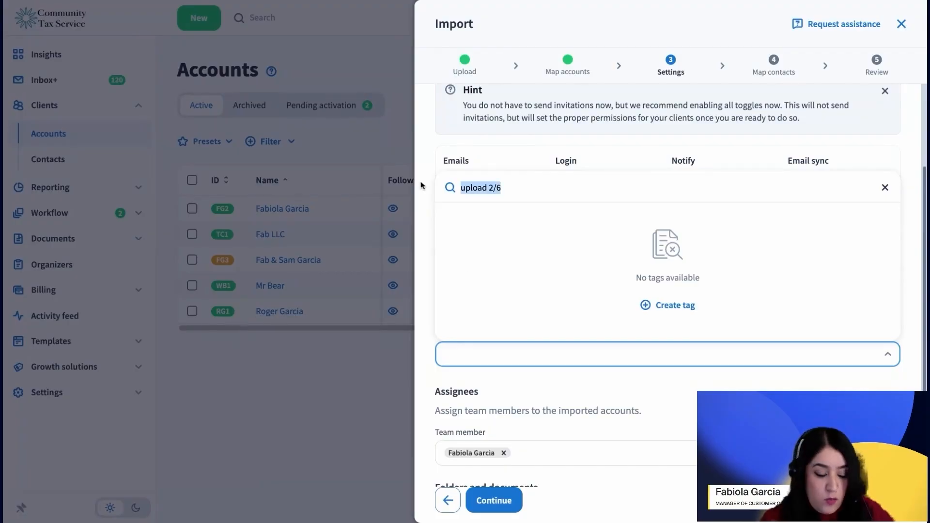
key("BackSpace")
type("ese")
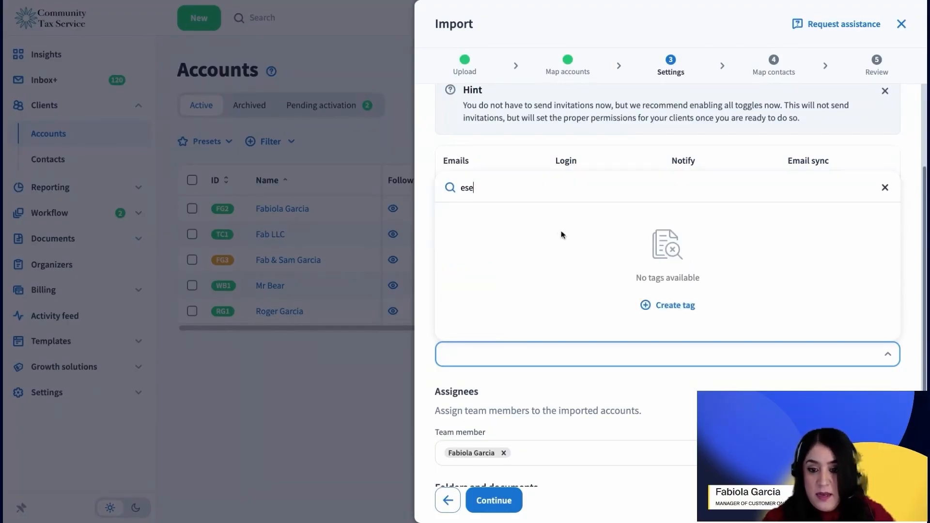
Create a new tag named 'upload 2/6'.
left_click(669, 305)
left_click(614, 99)
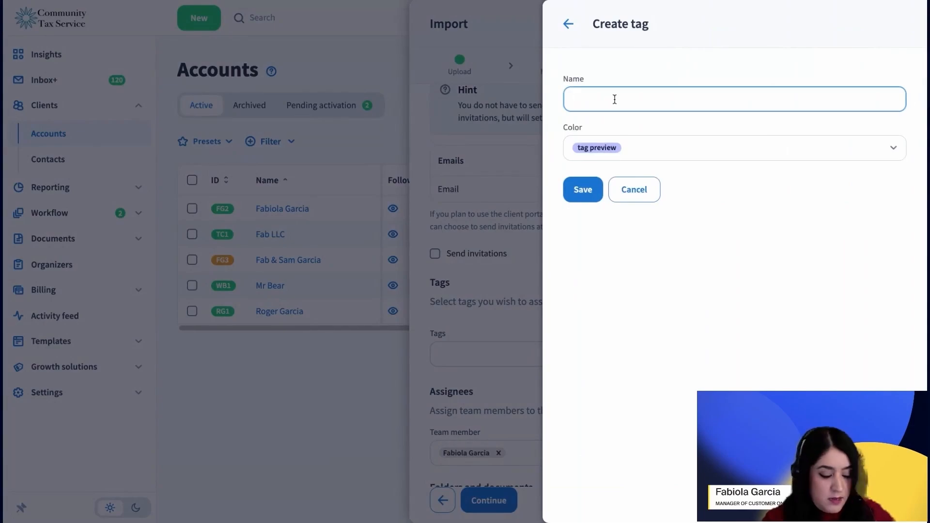
type("upload 2/6")
left_click(583, 189)
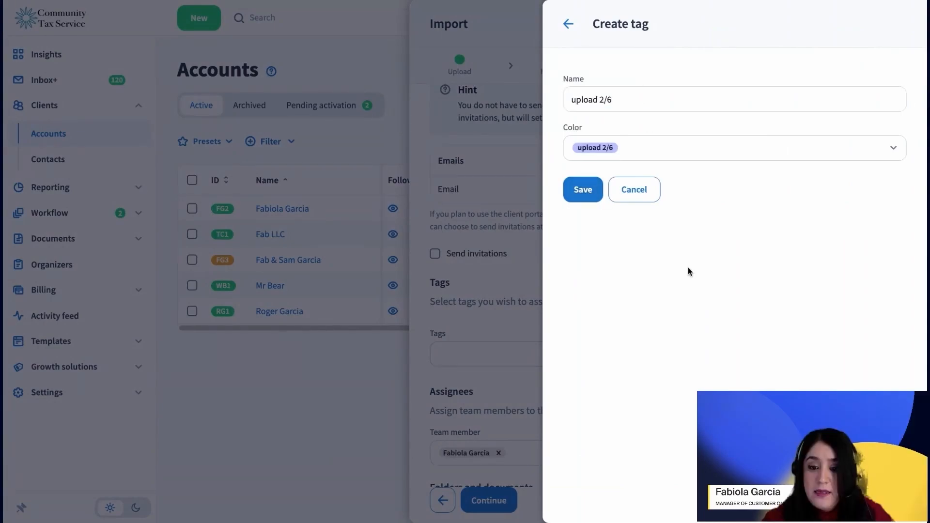
Assign the upload 2/6 tag to the accounts being imported.
left_click(499, 357)
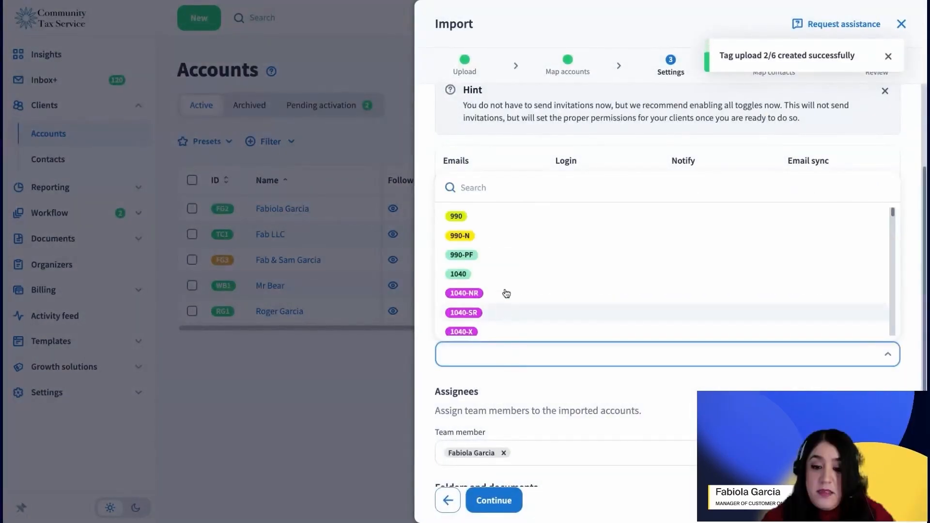
scroll(509, 285, "down", 5)
left_click(496, 187)
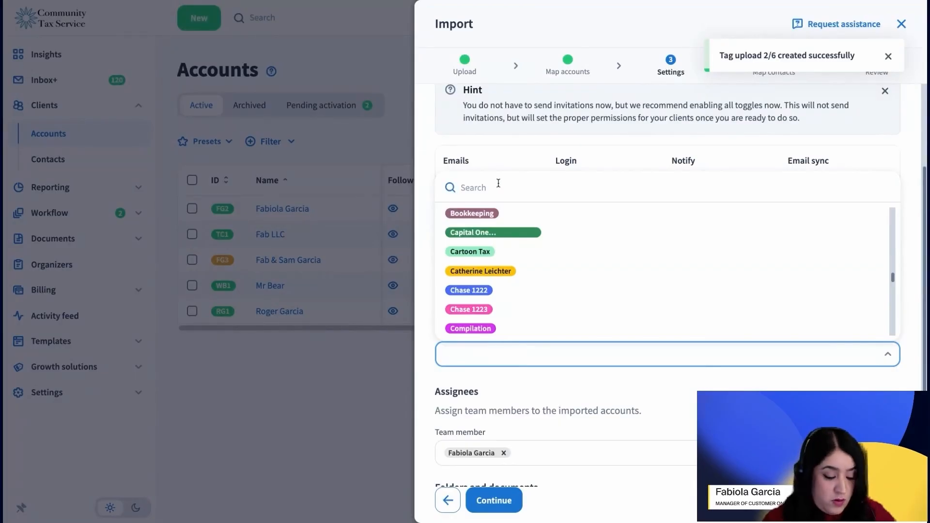
key("ctrl+v")
left_click(480, 413)
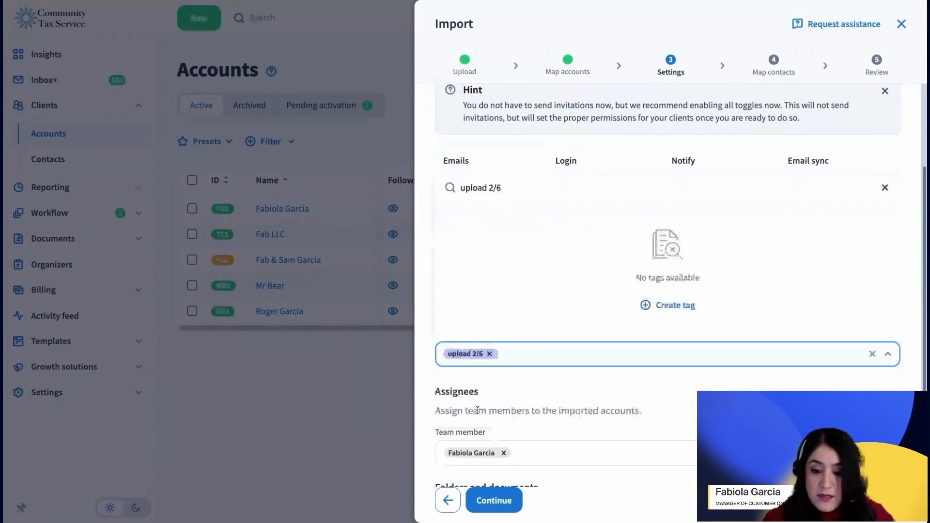
left_click(643, 388)
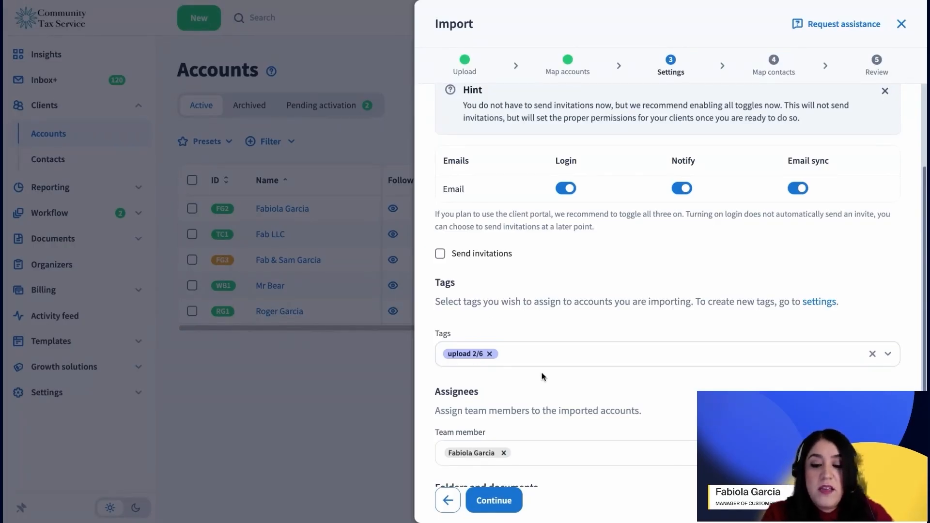
scroll(545, 375, "down", 2)
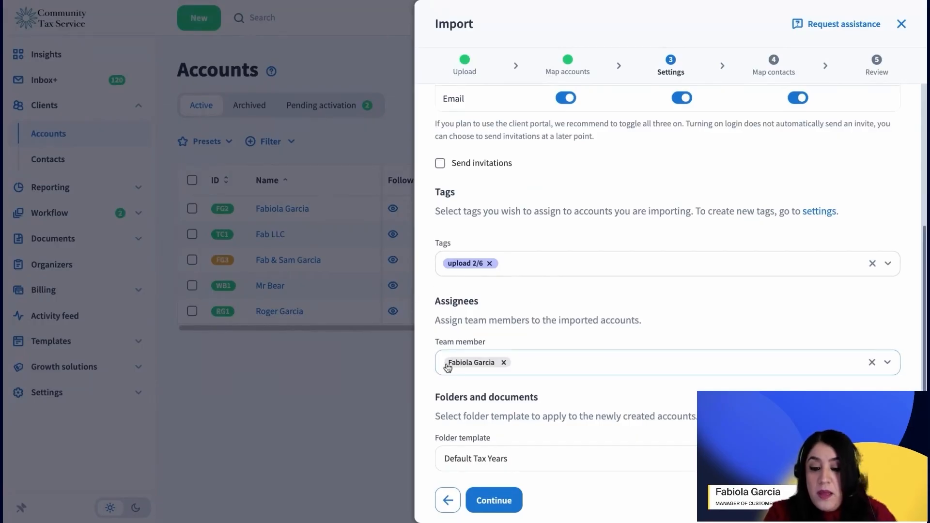
left_click(588, 368)
left_click(523, 396)
left_click(649, 361)
left_click(646, 370)
left_click(550, 403)
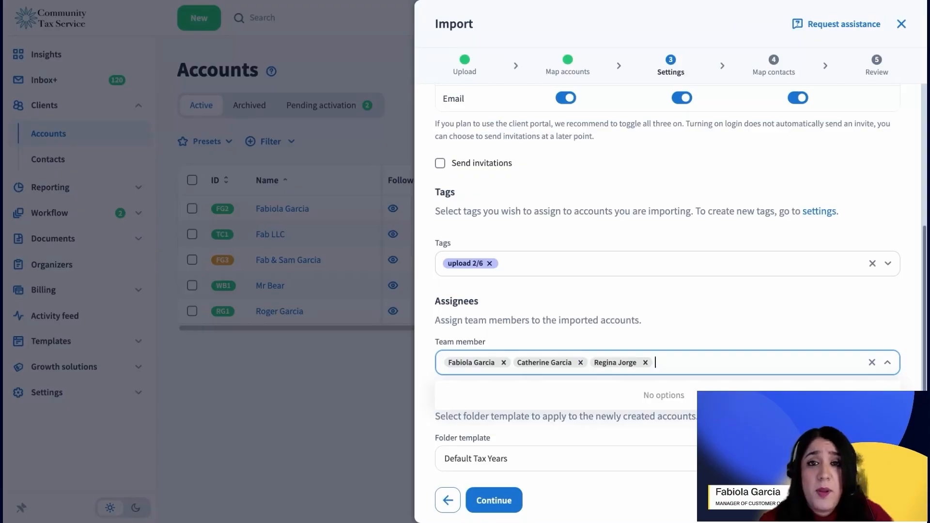
left_click(581, 362)
left_click(569, 363)
left_click(736, 316)
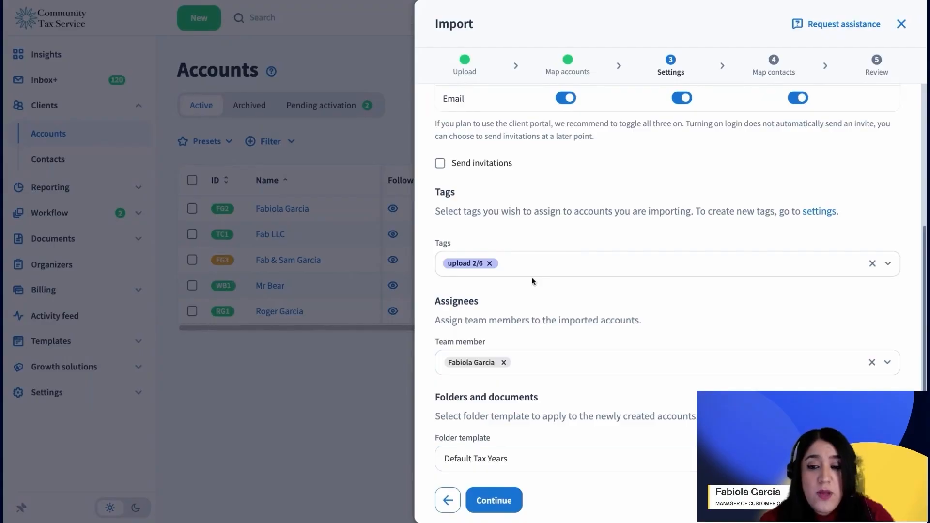
Keep Default Tax Years as the folder template and continue to contact mapping.
left_click(534, 462)
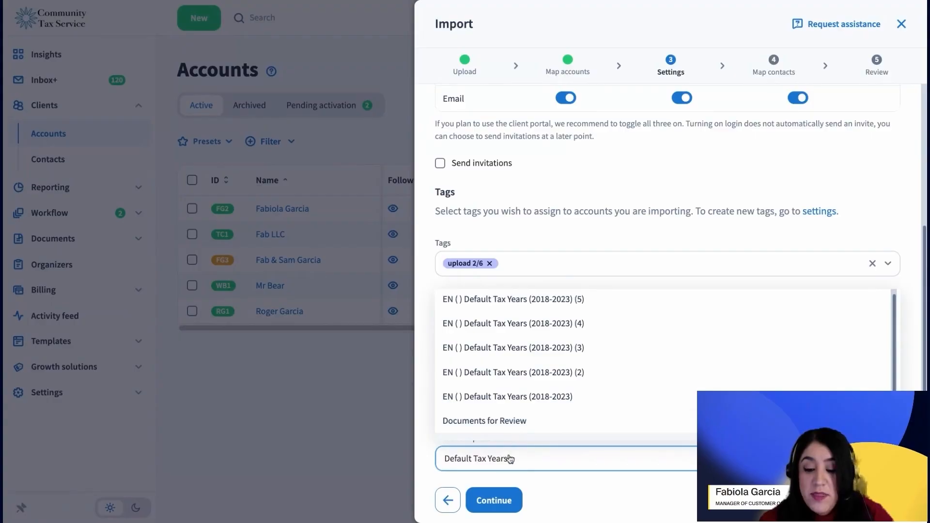
left_click(484, 470)
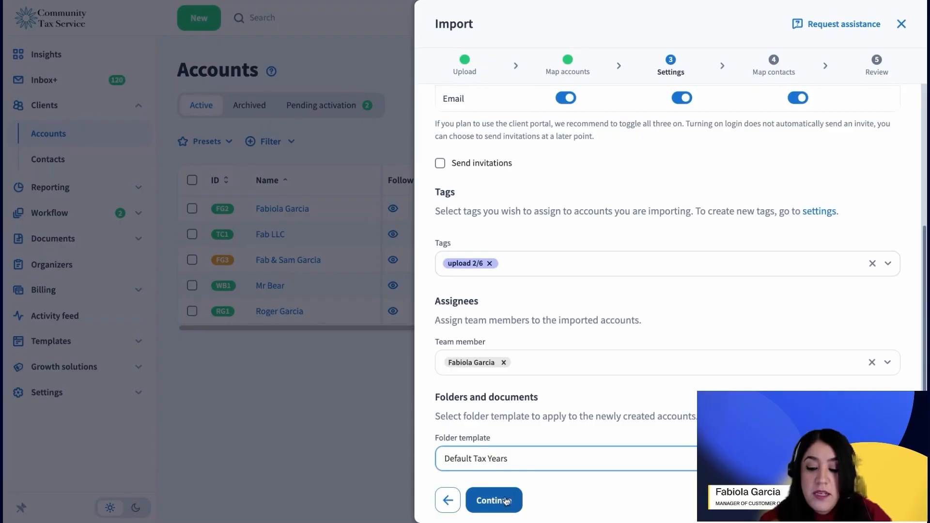
left_click(517, 466)
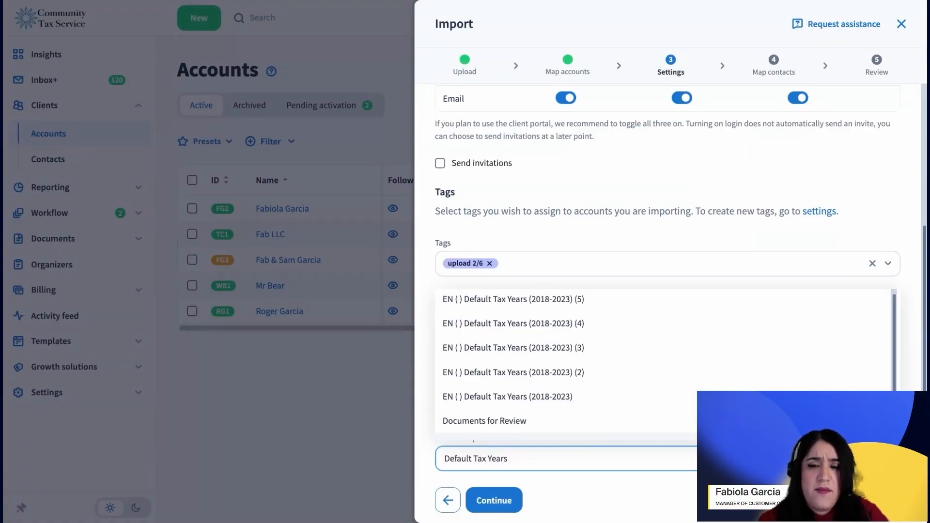
left_click(528, 494)
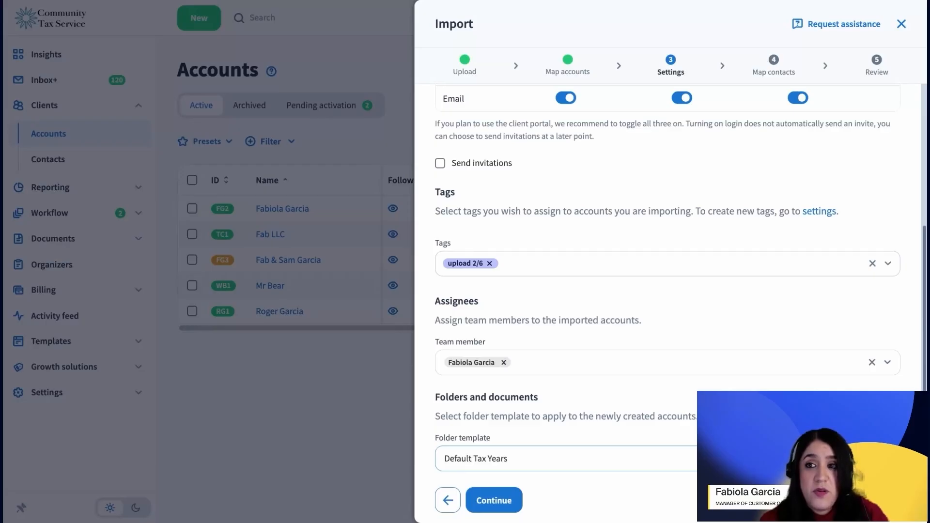
left_click(494, 500)
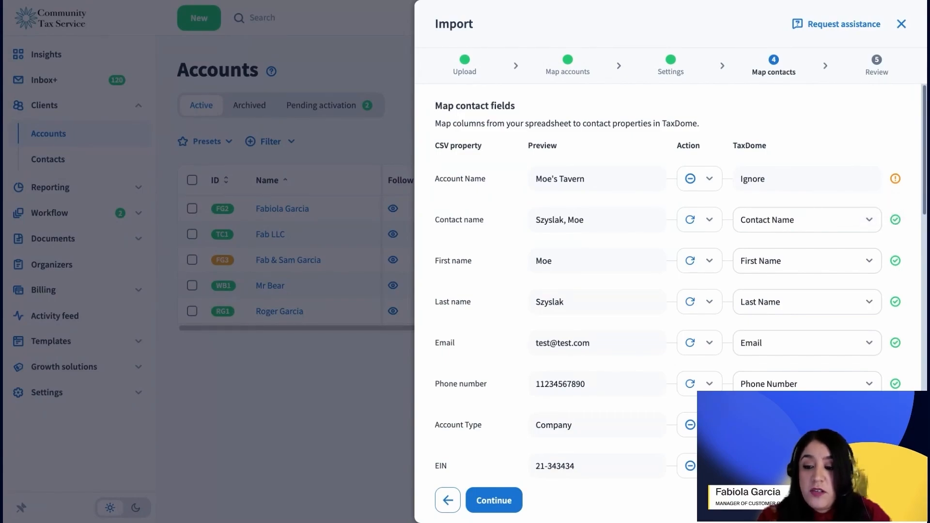
left_click(691, 221)
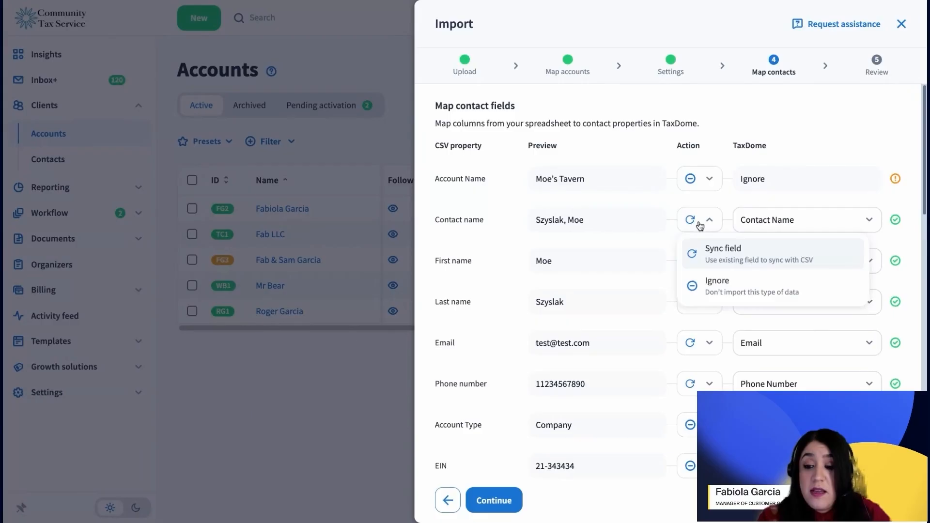
left_click(730, 262)
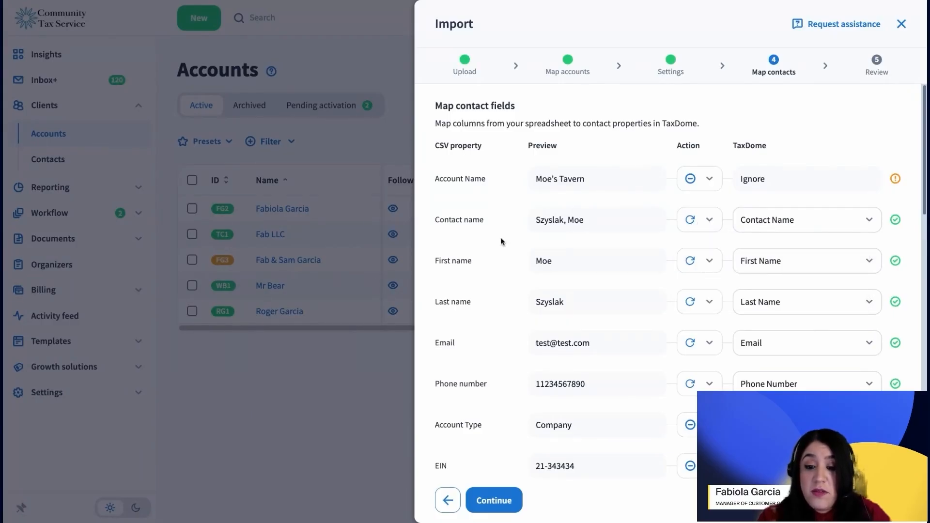
left_click_drag(435, 225, 502, 226)
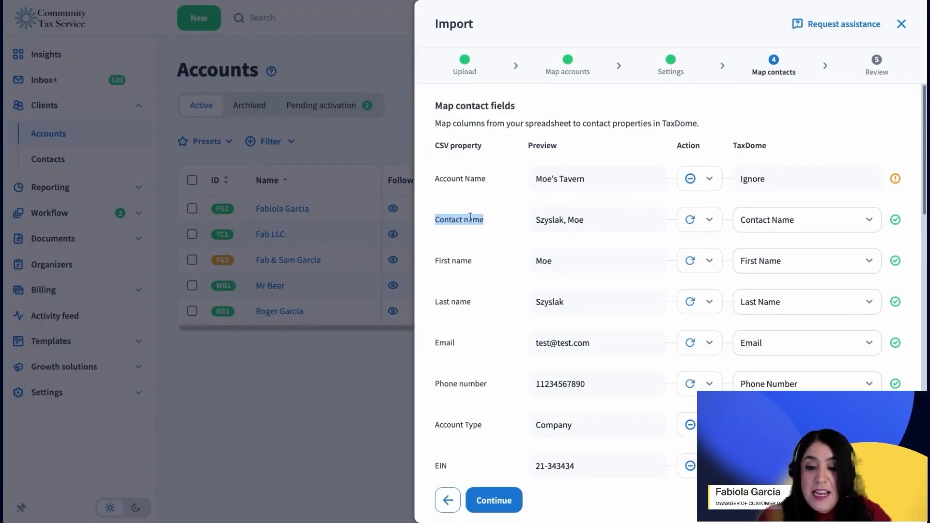
left_click(701, 223)
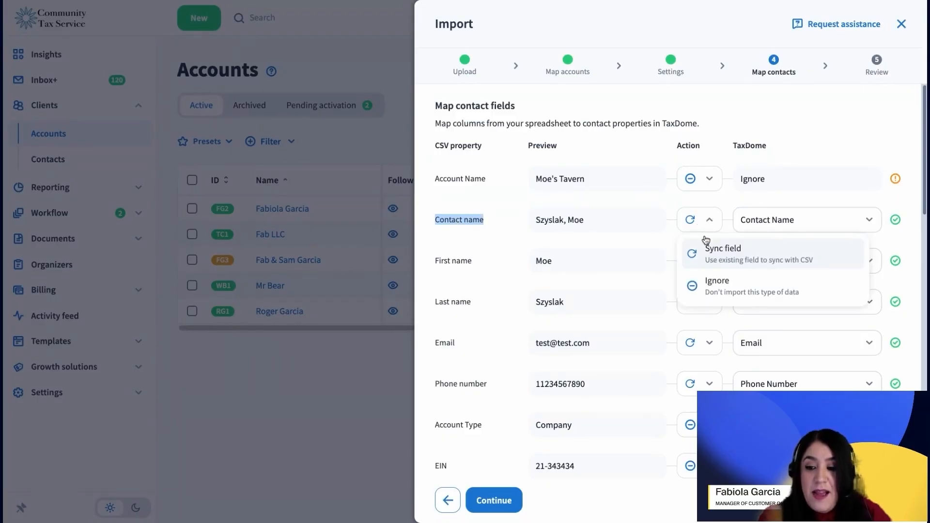
left_click(718, 288)
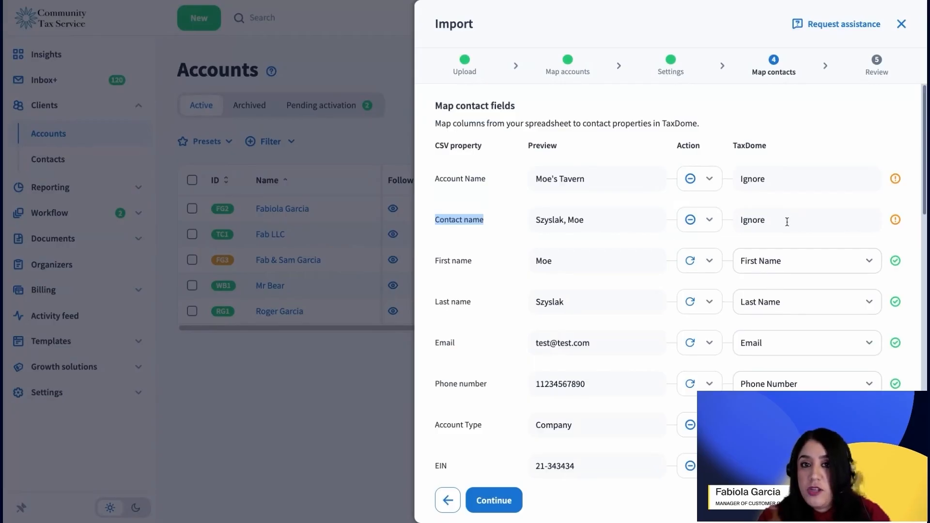
left_click(710, 224)
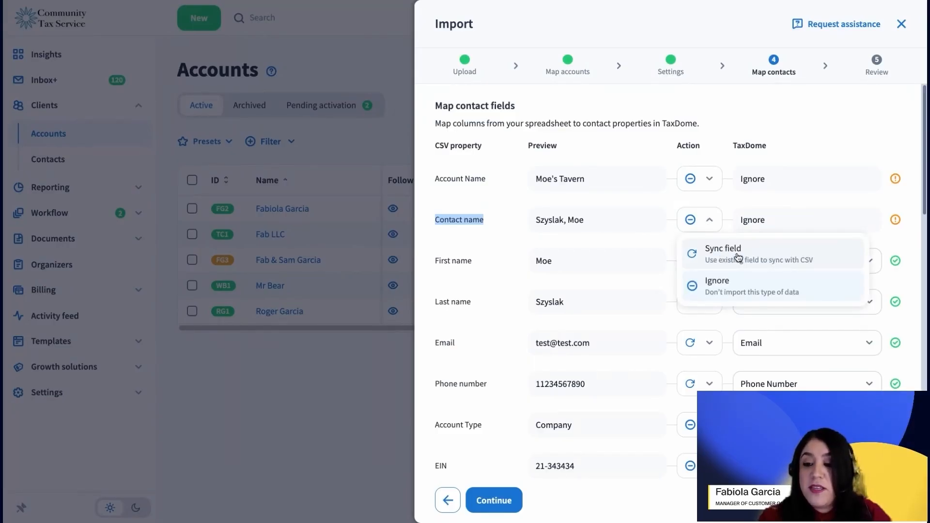
left_click(739, 257)
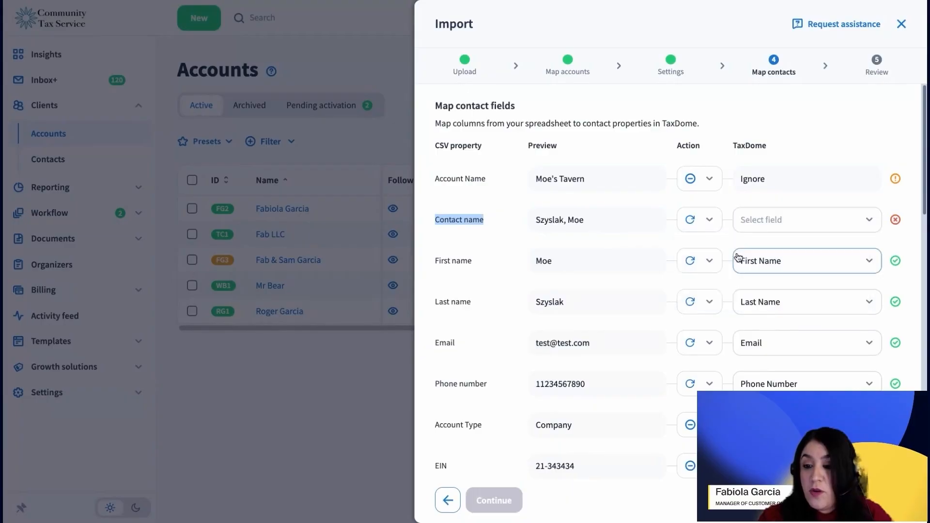
left_click(794, 223)
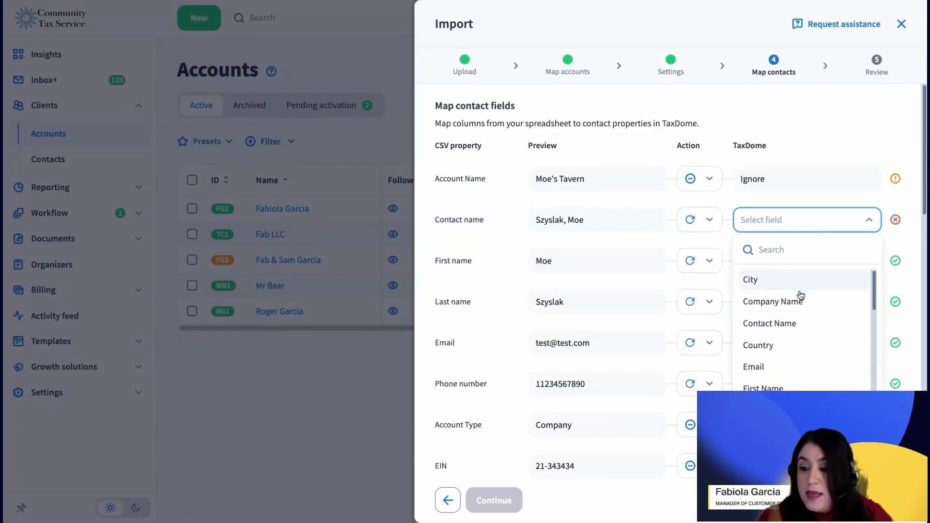
scroll(816, 317, "down", 2)
scroll(816, 318, "up", 2)
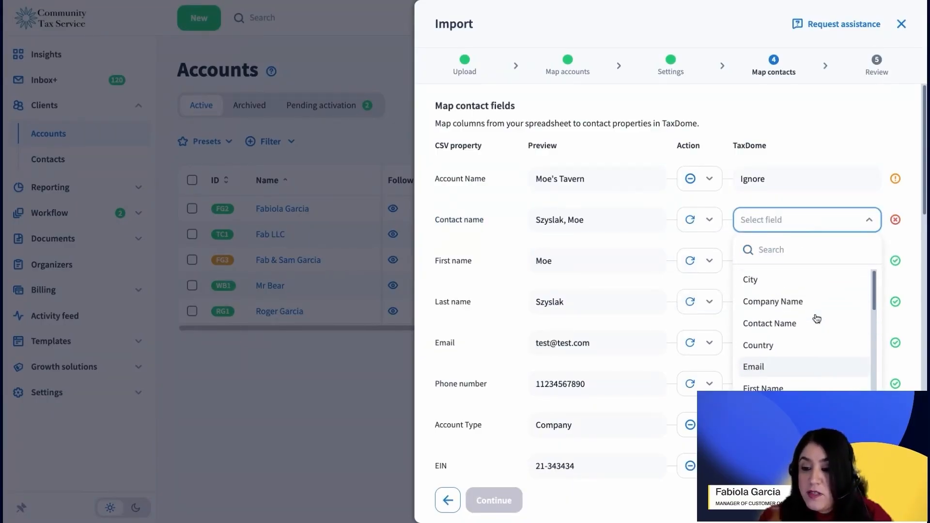
left_click(791, 324)
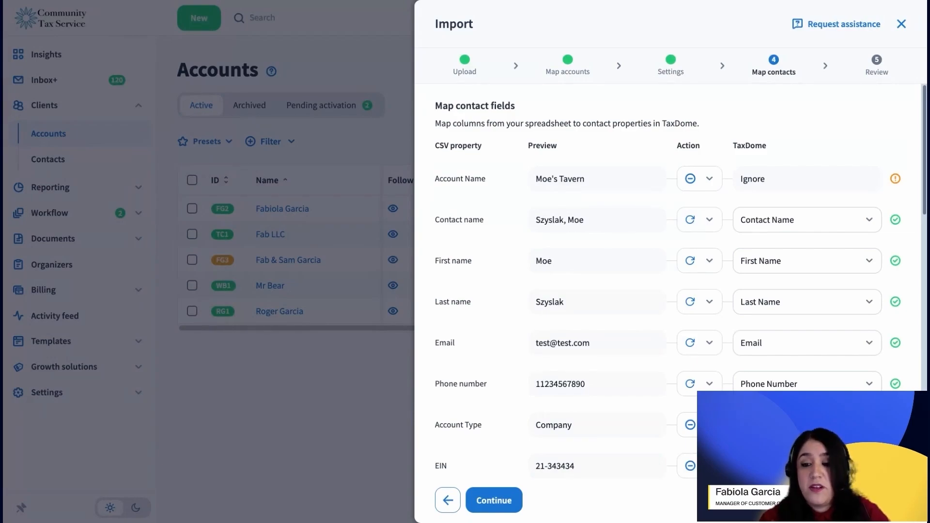
left_click(692, 262)
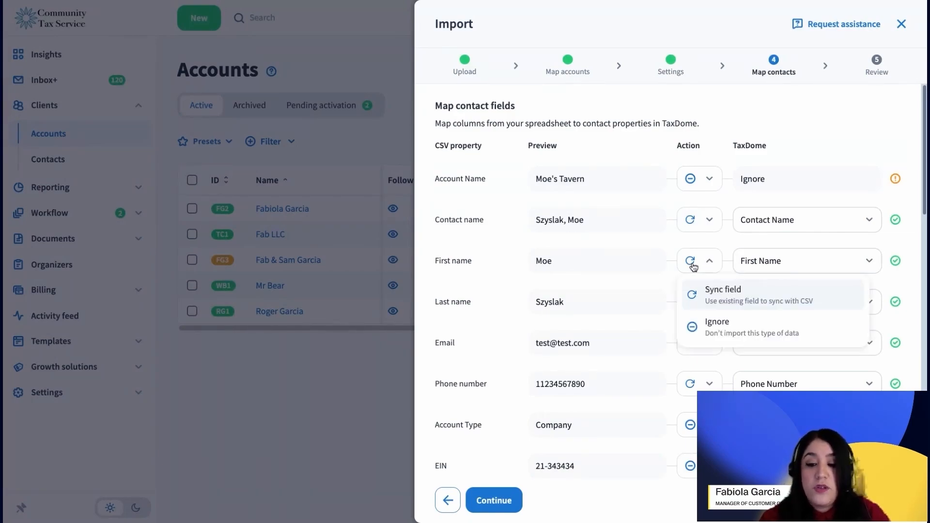
left_click(736, 334)
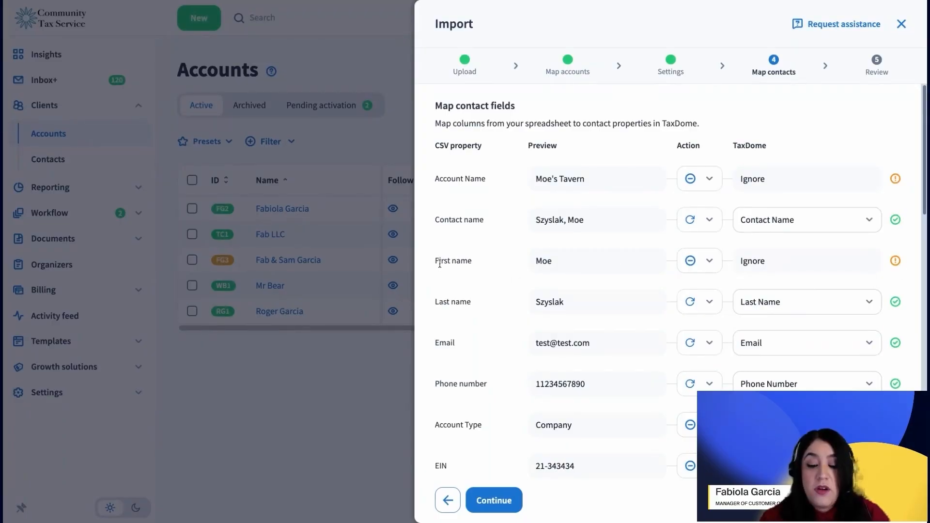
left_click(703, 270)
left_click(712, 296)
left_click(818, 264)
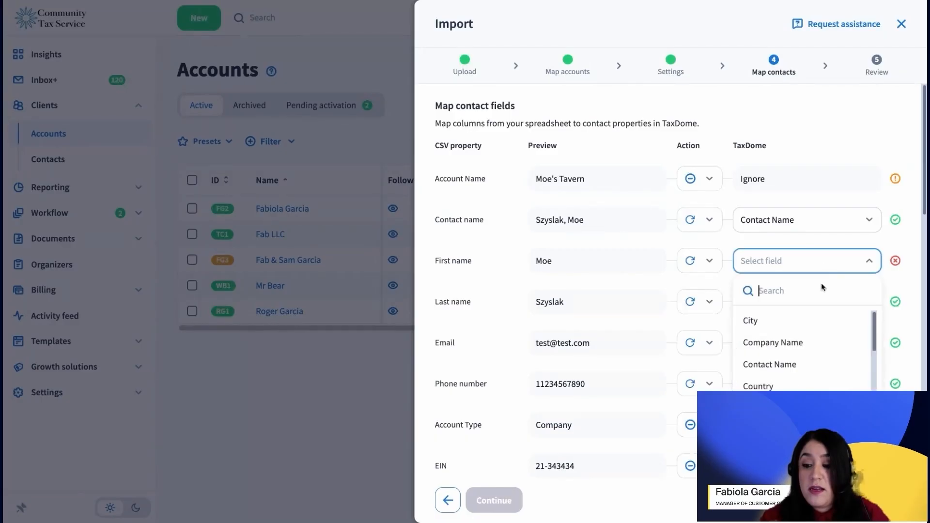
scroll(811, 383, "down", 2)
scroll(811, 383, "down", 1)
left_click(785, 369)
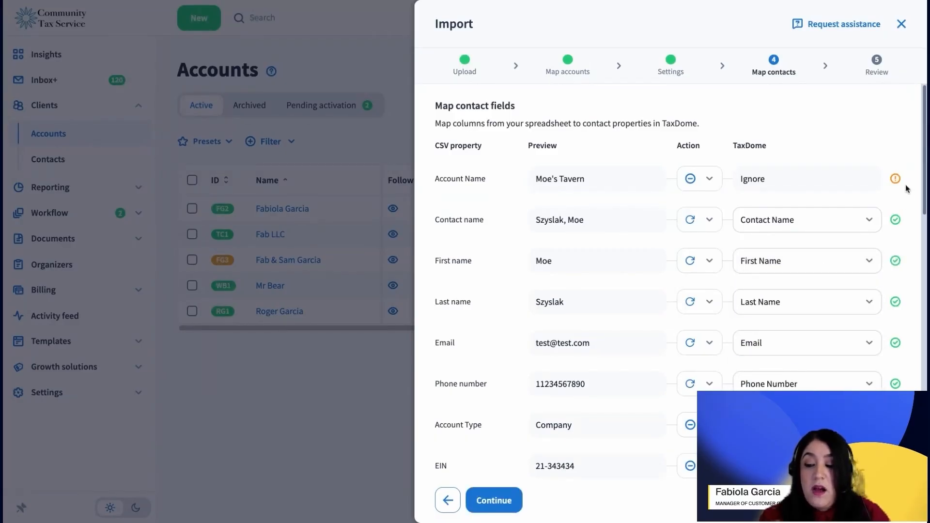
left_click_drag(434, 305, 474, 308)
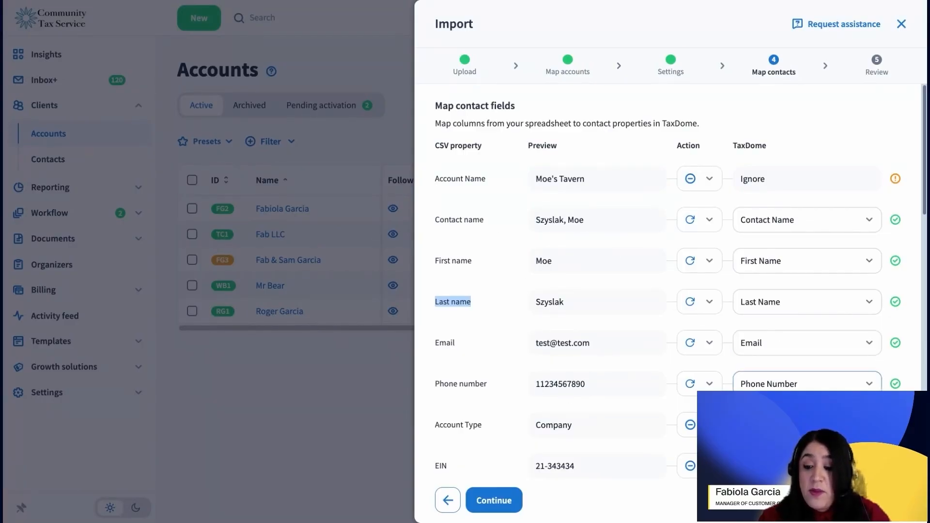
scroll(668, 286, "down", 1)
scroll(477, 349, "down", 3)
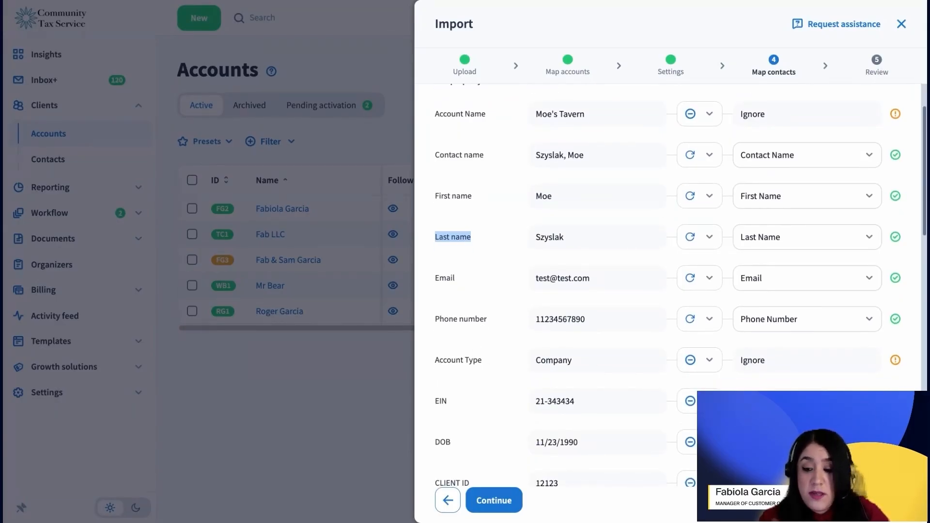
scroll(581, 324, "down", 5)
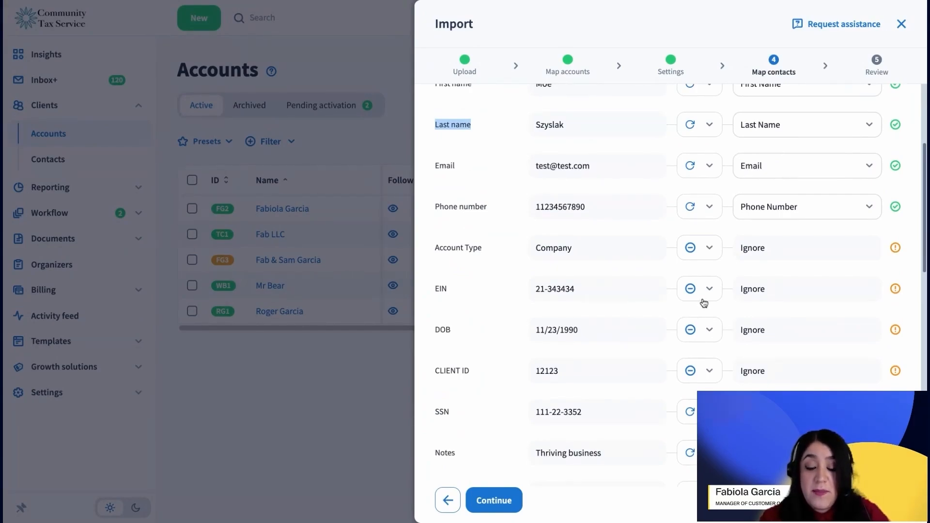
left_click(709, 330)
Set the DOB column to Sync field and start a new custom field for it.
left_click(726, 364)
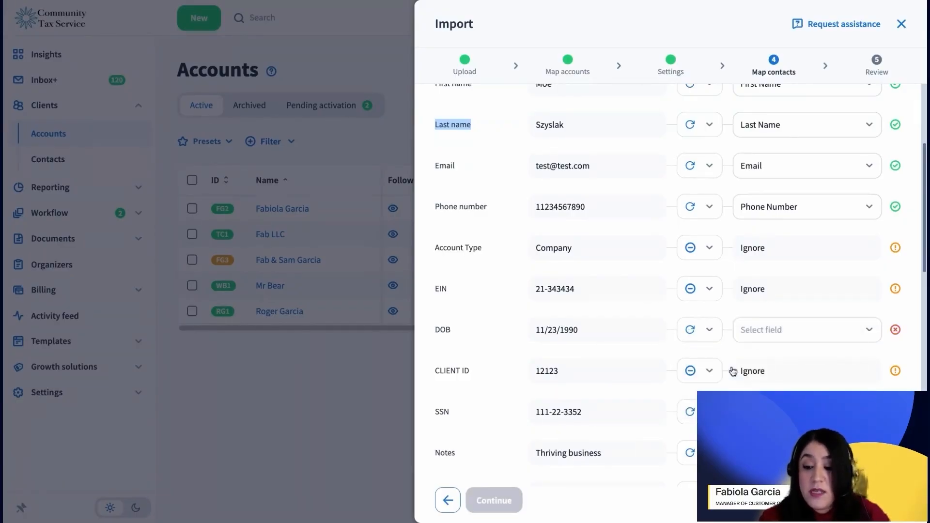
left_click(834, 342)
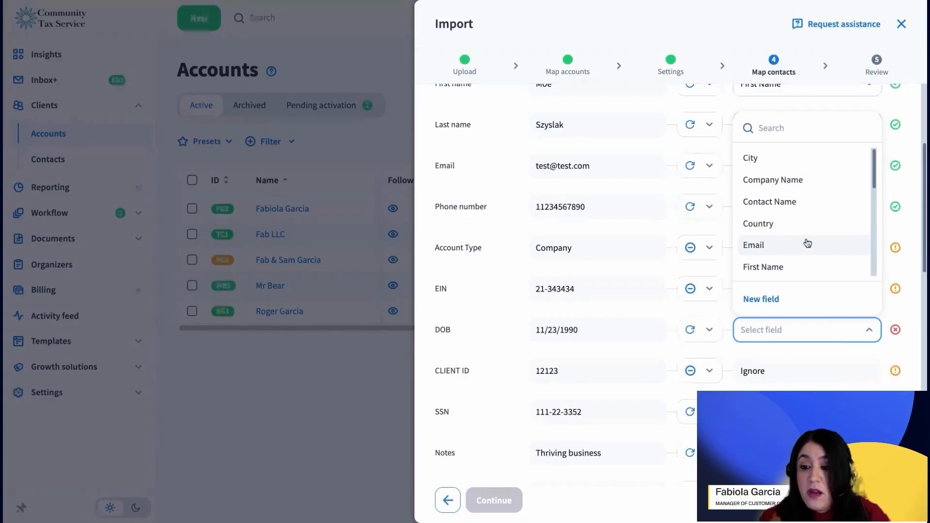
left_click_drag(878, 173, 855, 155)
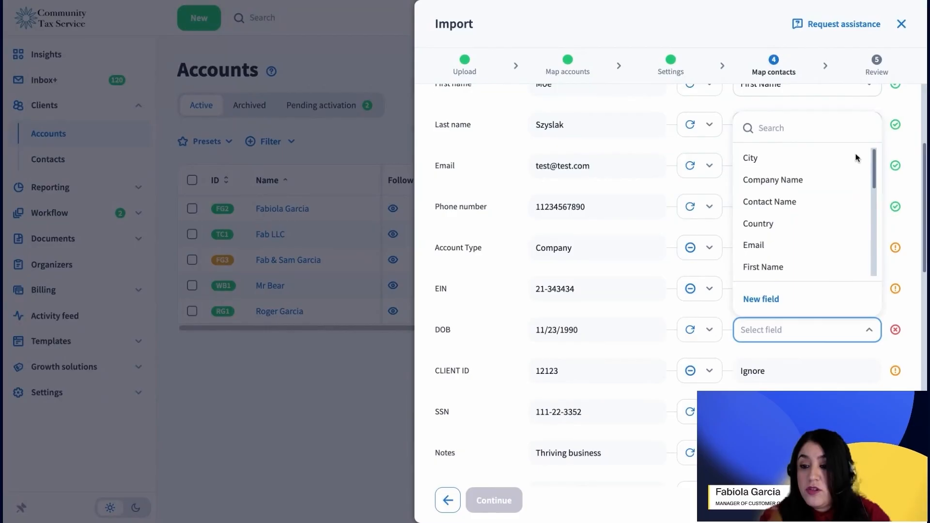
left_click(774, 299)
Name the new custom field DOB and give it the Date field type.
left_click(476, 159)
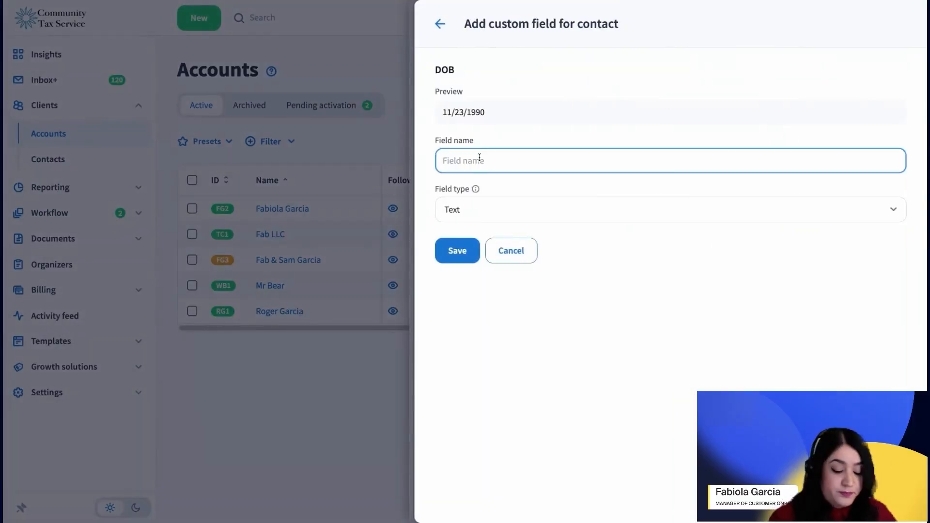
type("DOB")
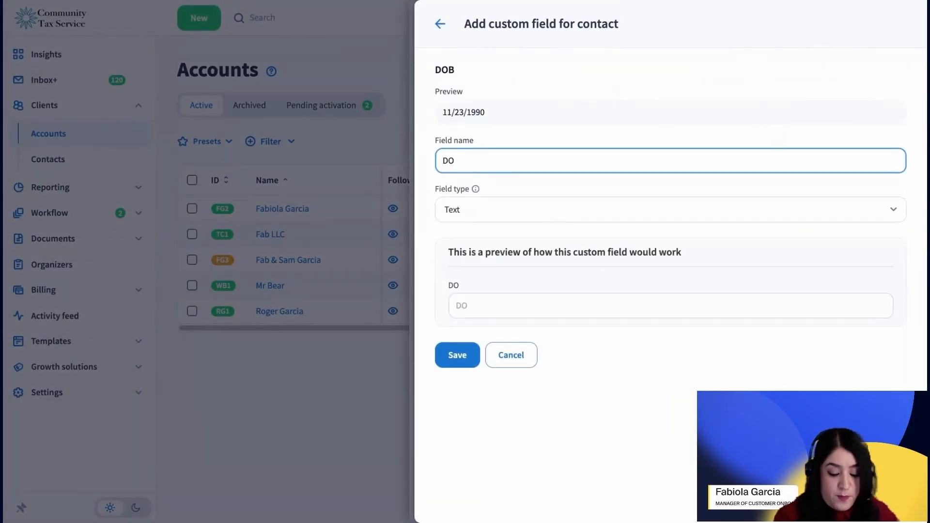
left_click(543, 214)
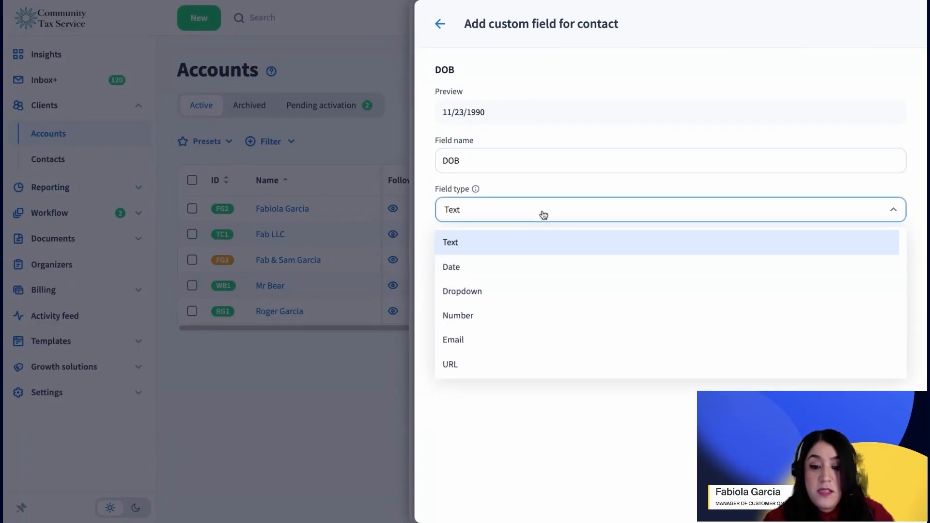
left_click(484, 270)
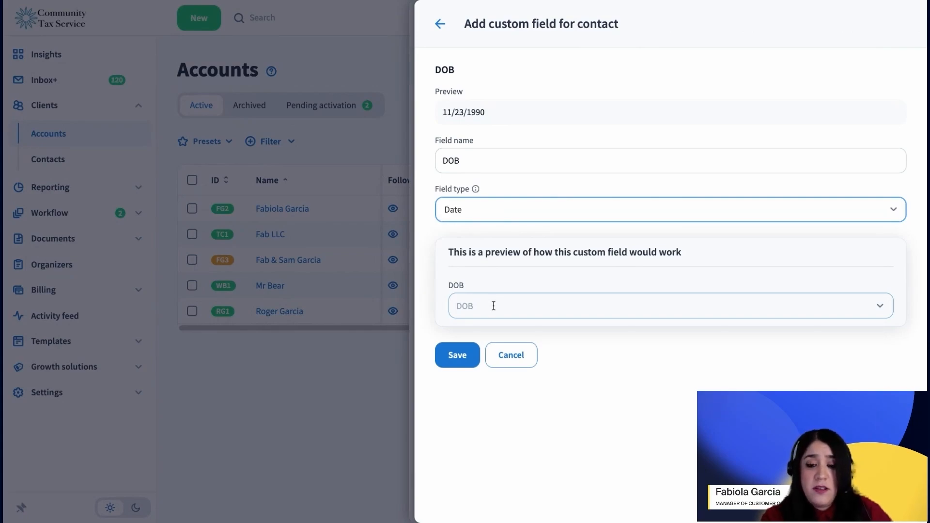
left_click(562, 310)
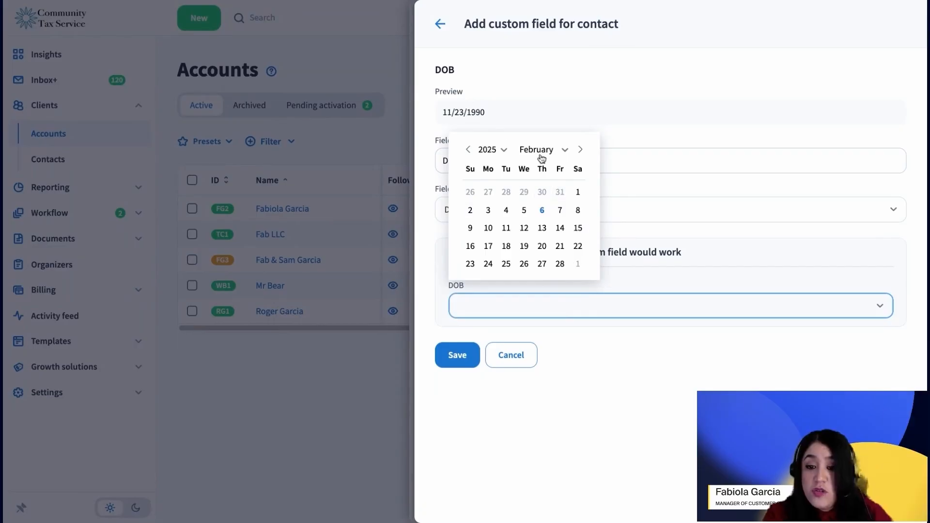
left_click(667, 272)
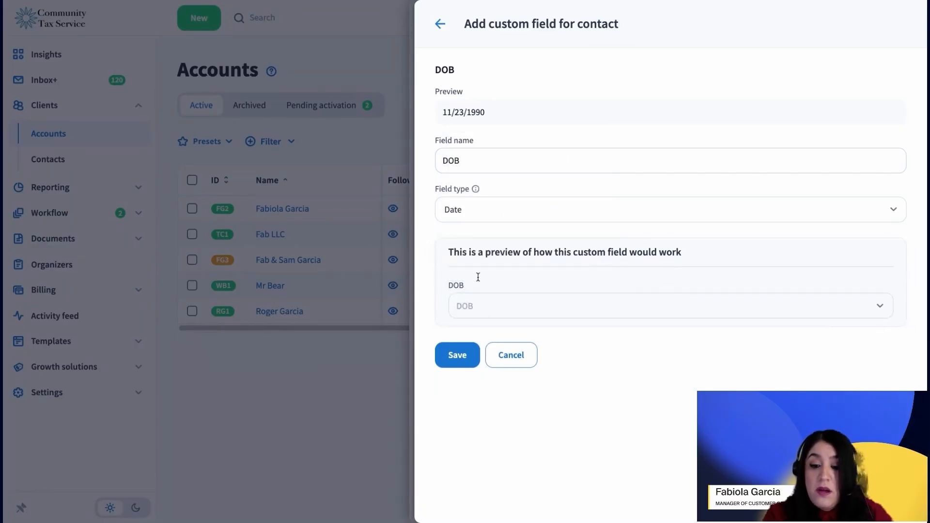
Save the DOB custom field so the DOB column maps to it.
left_click(457, 355)
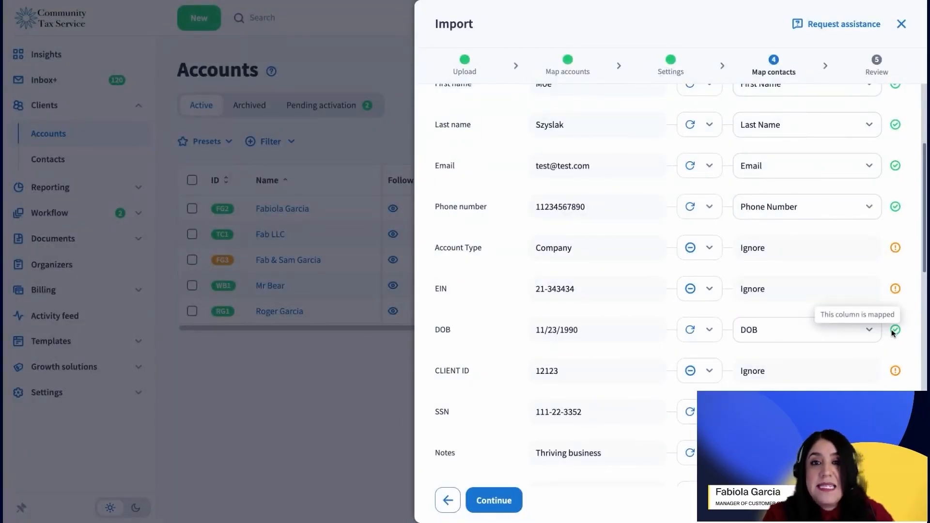
scroll(641, 364, "down", 1)
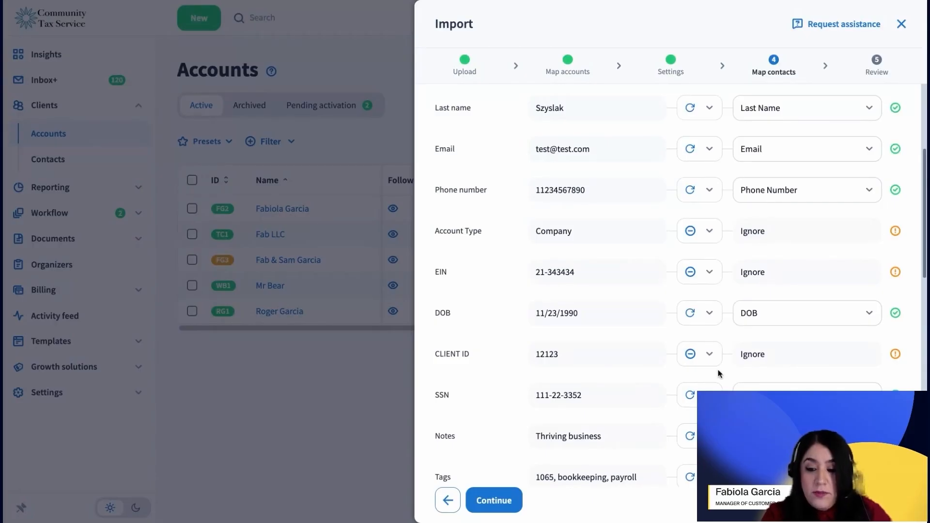
scroll(720, 374, "down", 4)
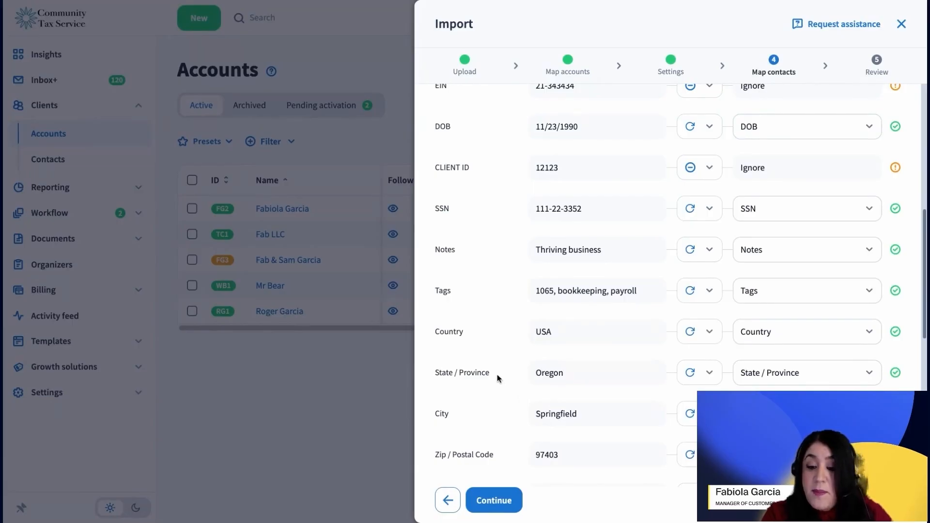
left_click_drag(499, 378, 436, 375)
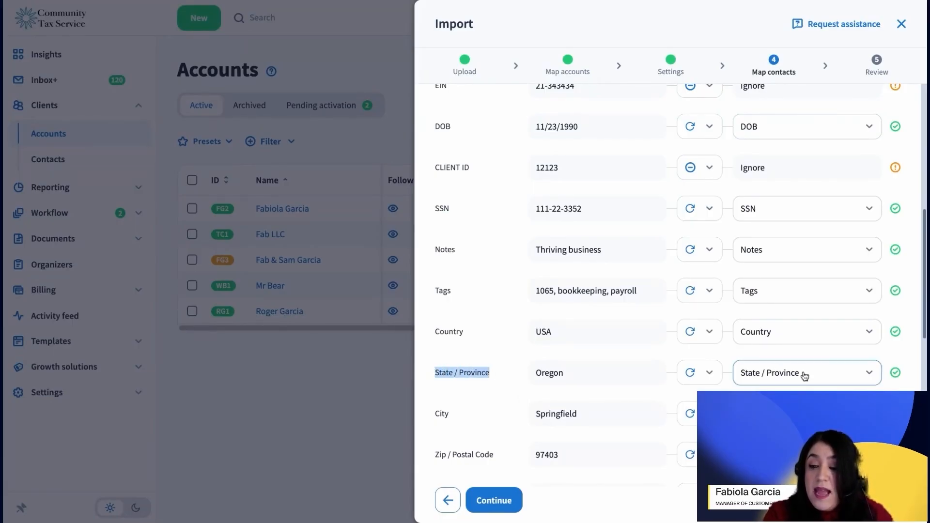
scroll(765, 381, "down", 1)
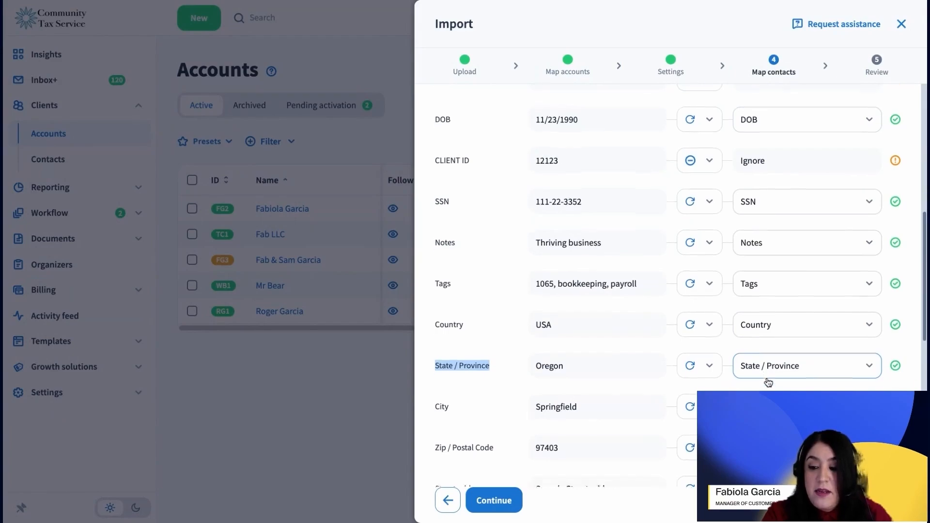
Switch the City column to Ignore, then back to syncing with the City field.
left_click(481, 377)
left_click(705, 380)
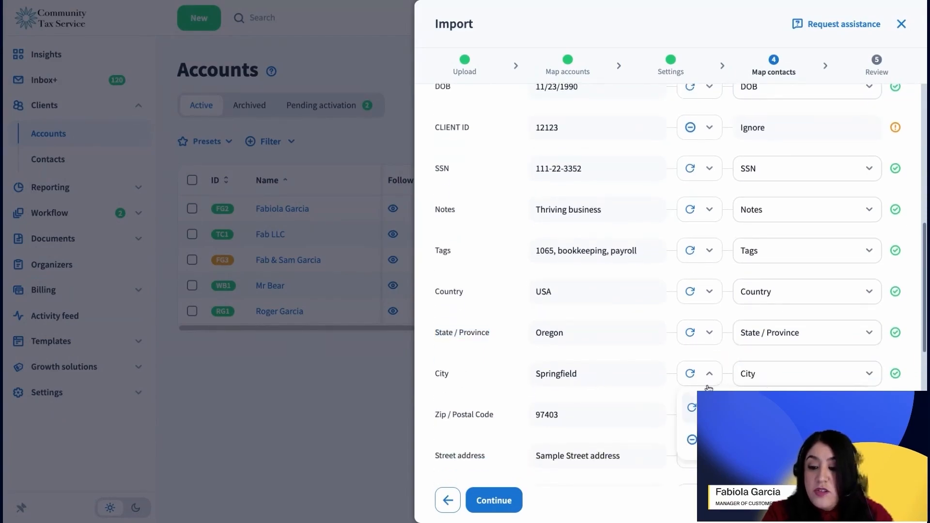
left_click(711, 438)
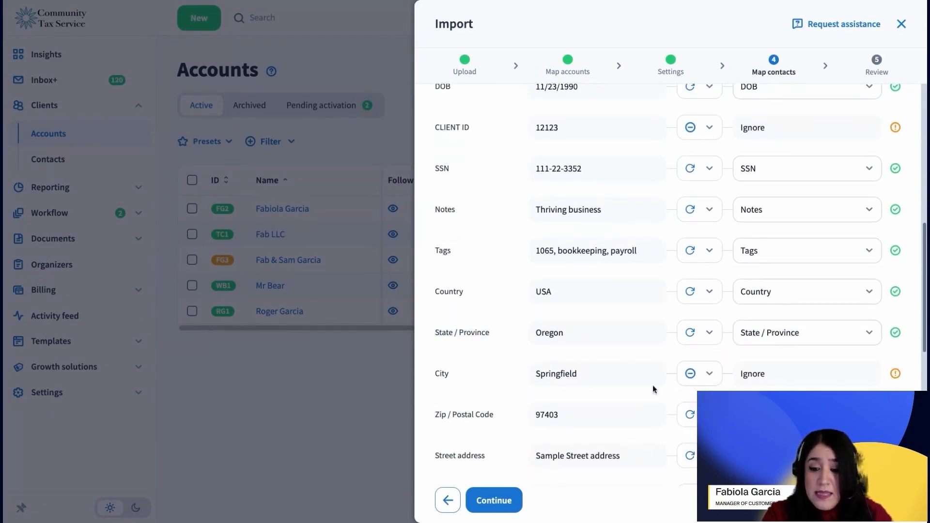
left_click(701, 378)
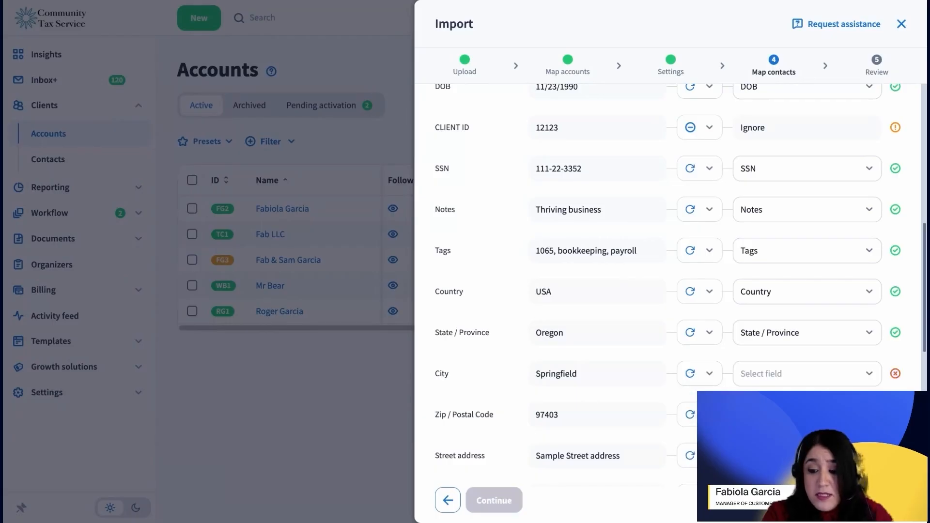
left_click(813, 377)
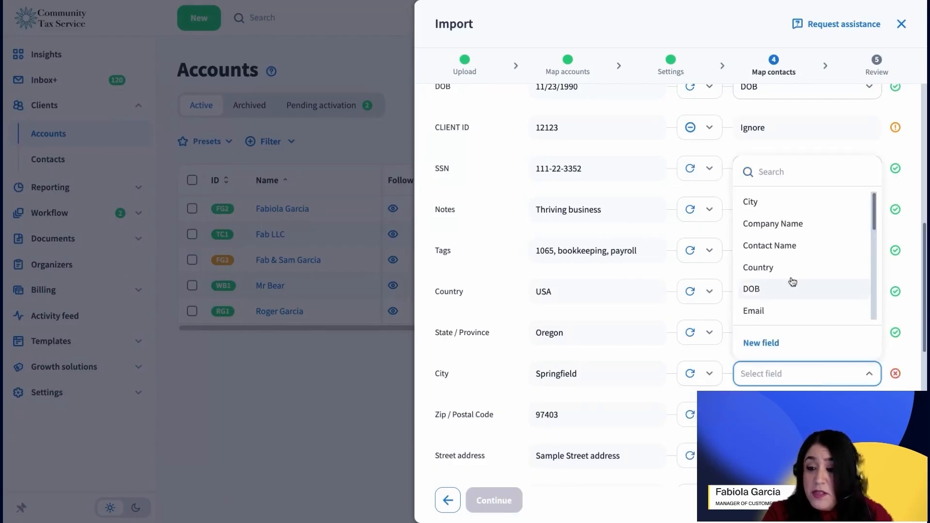
left_click(780, 201)
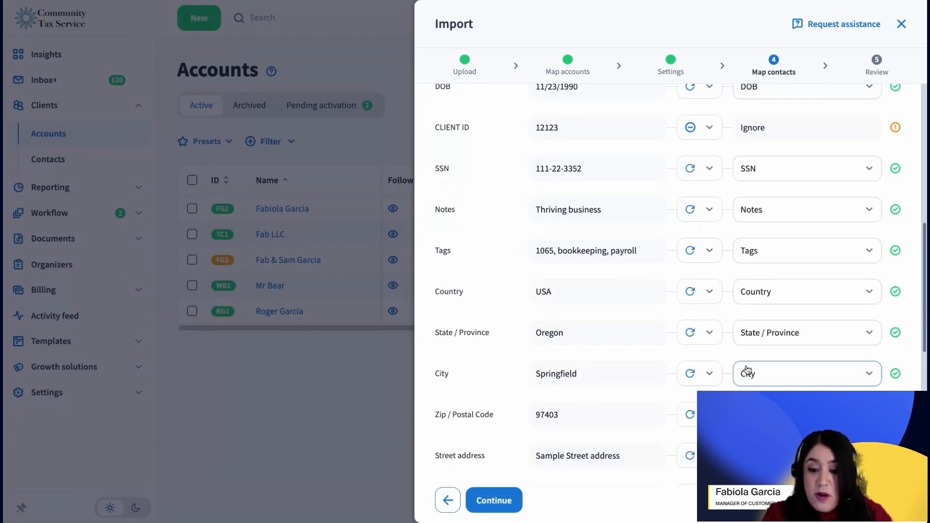
left_click_drag(436, 331, 451, 329)
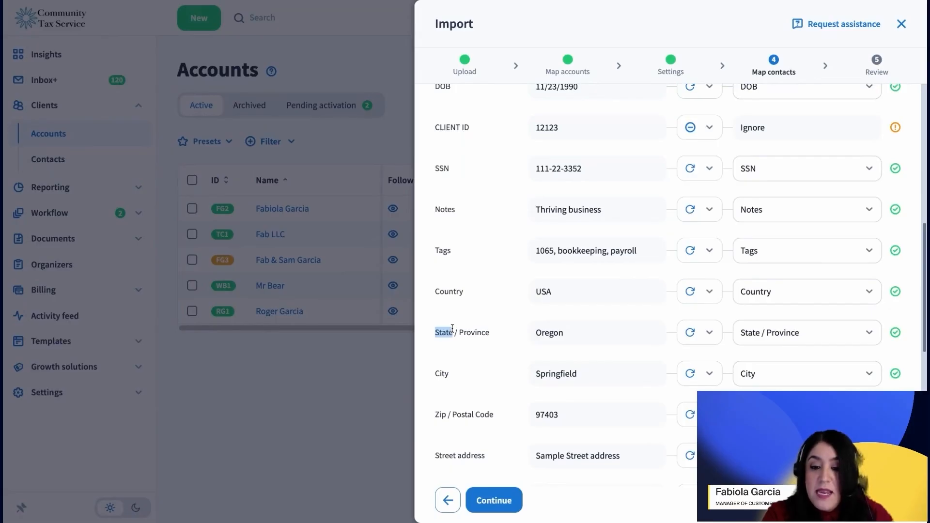
left_click_drag(432, 414, 448, 415)
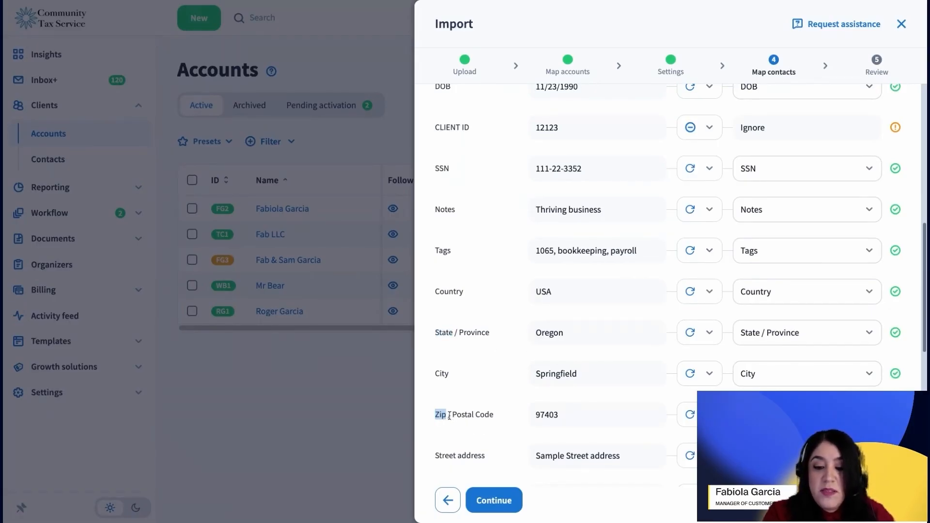
scroll(667, 284, "down", 4)
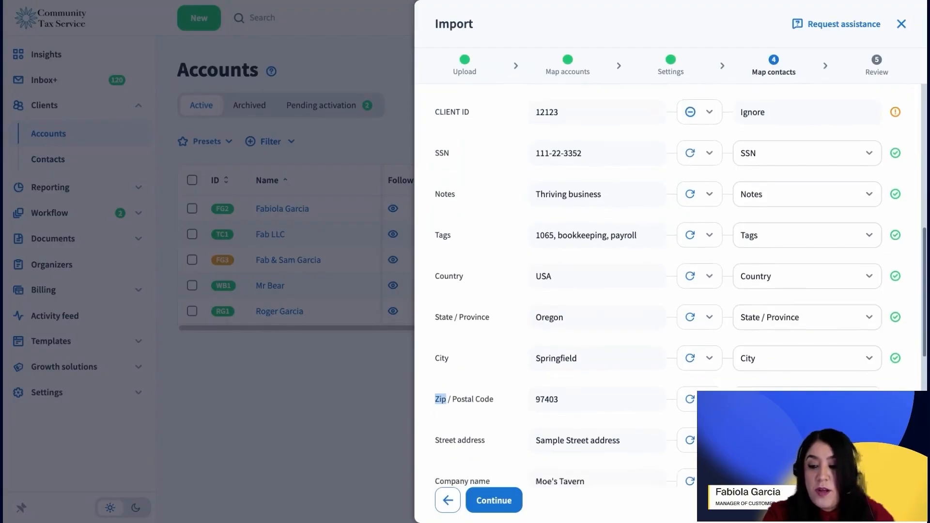
scroll(637, 348, "down", 1)
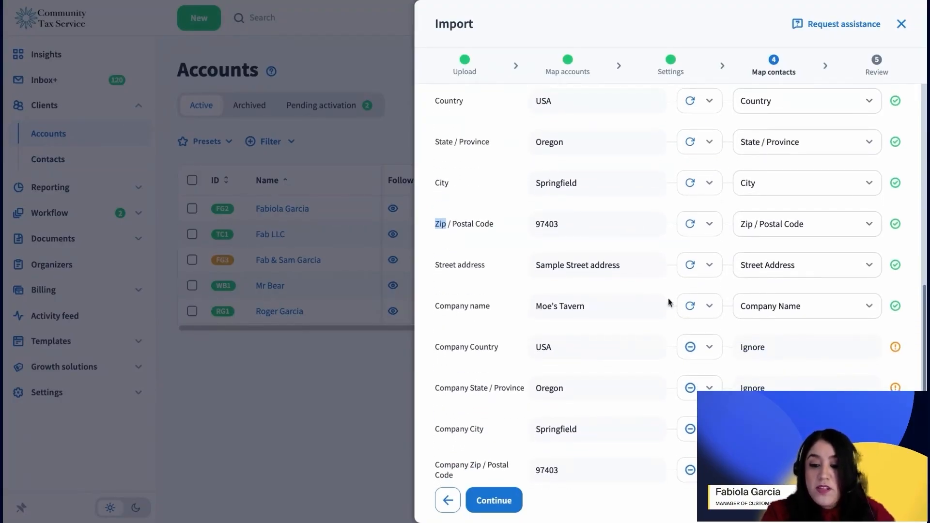
scroll(650, 326, "down", 4)
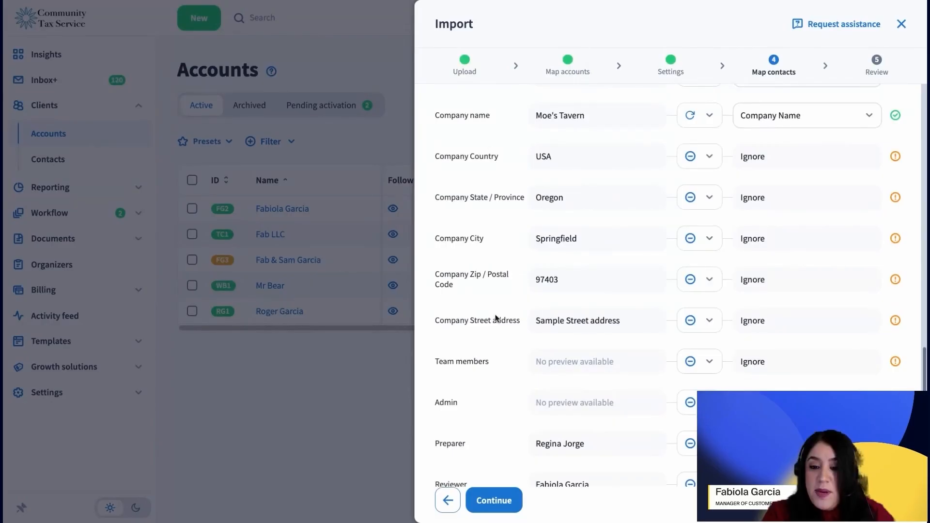
scroll(508, 343, "down", 1)
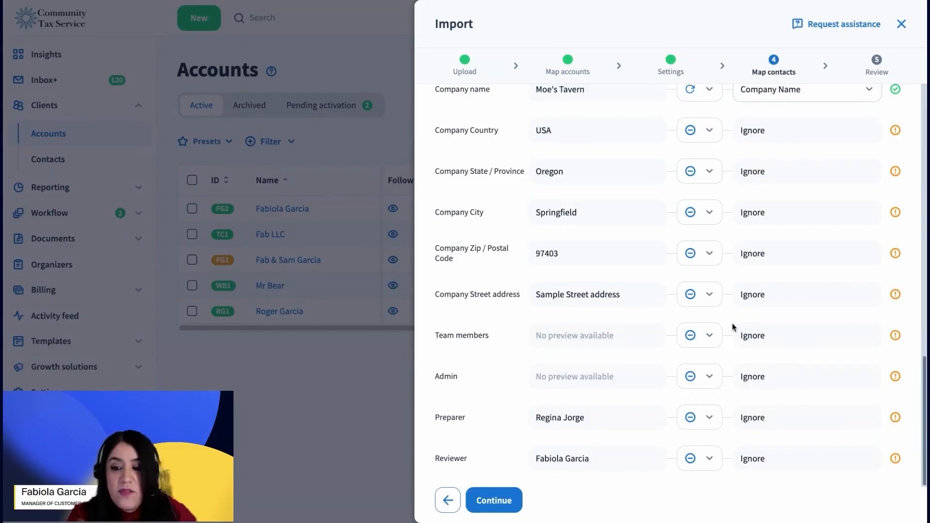
scroll(732, 307, "up", 3)
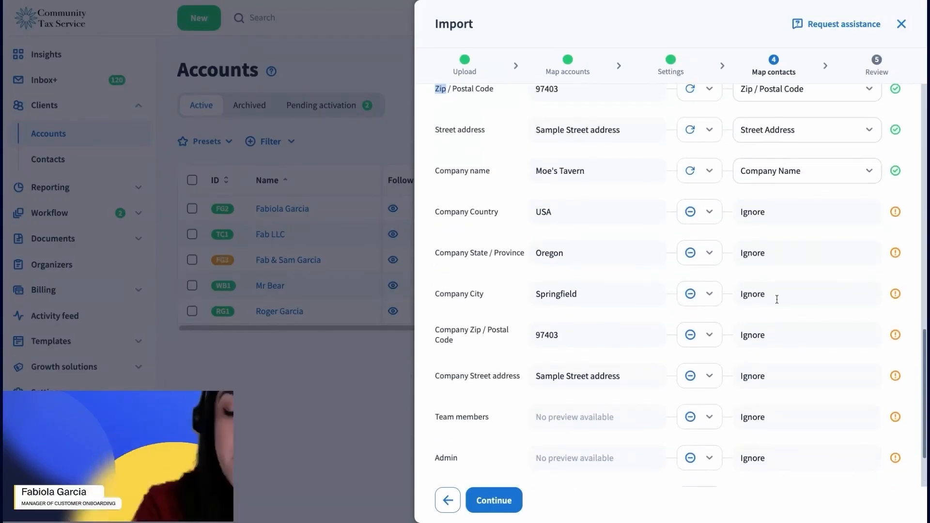
scroll(732, 352, "down", 3)
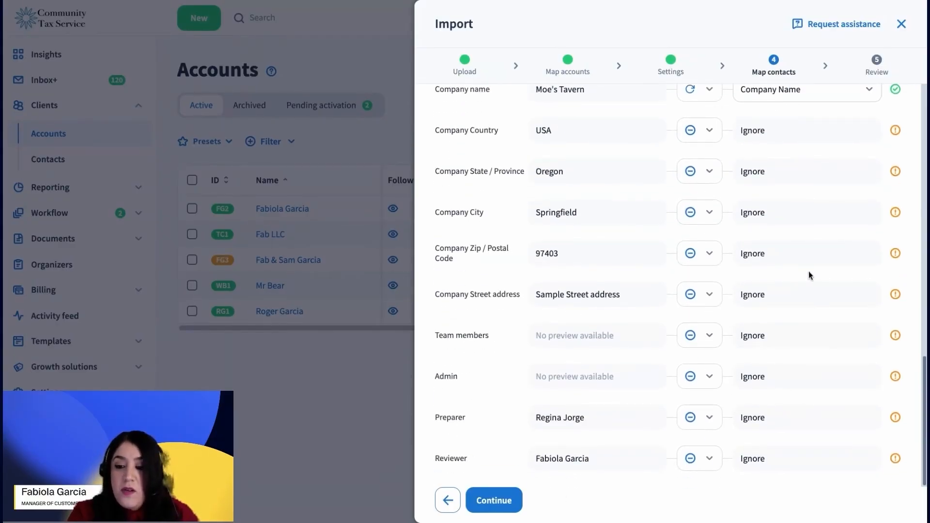
left_click(503, 510)
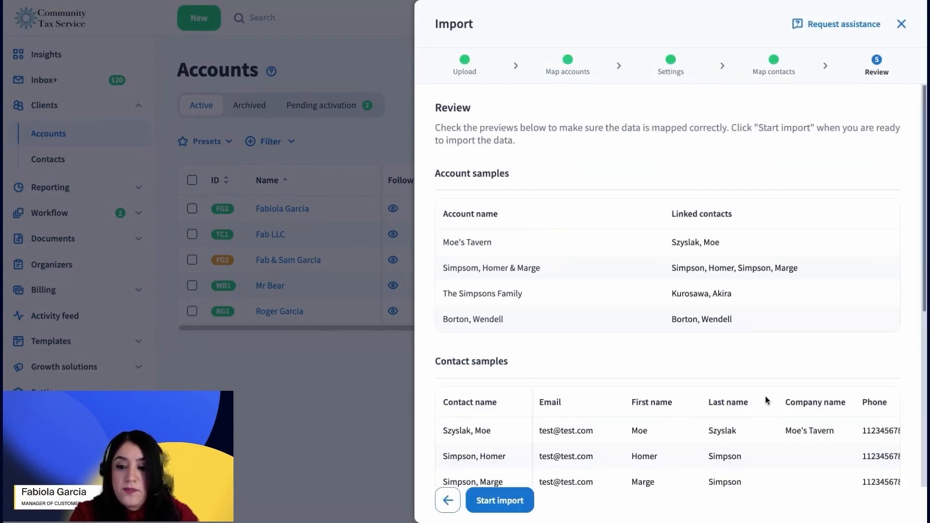
scroll(734, 345, "down", 2)
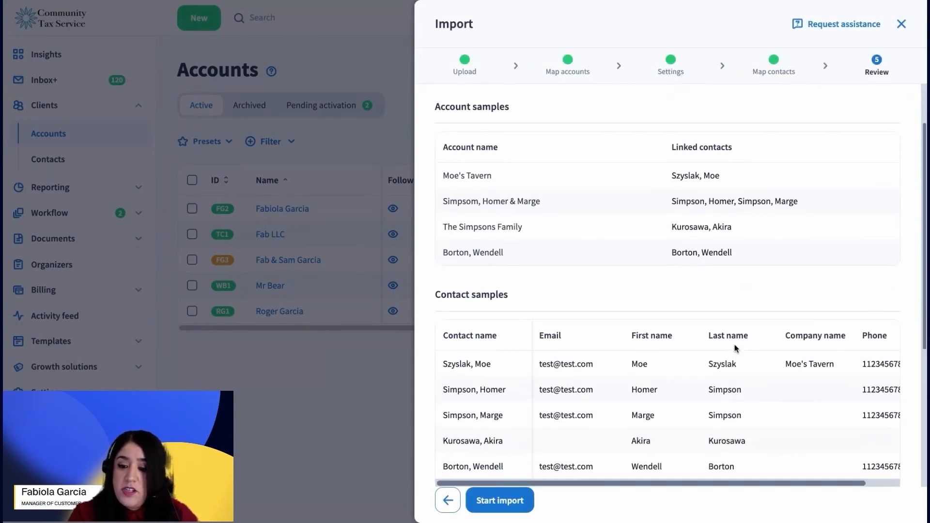
scroll(734, 347, "down", 6)
scroll(744, 319, "up", 3)
scroll(746, 321, "up", 2)
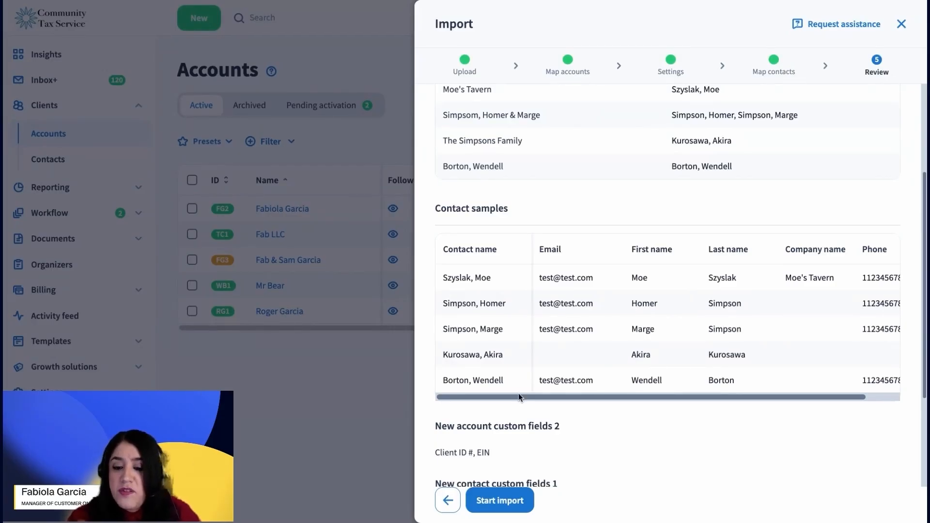
left_click_drag(516, 397, 573, 400)
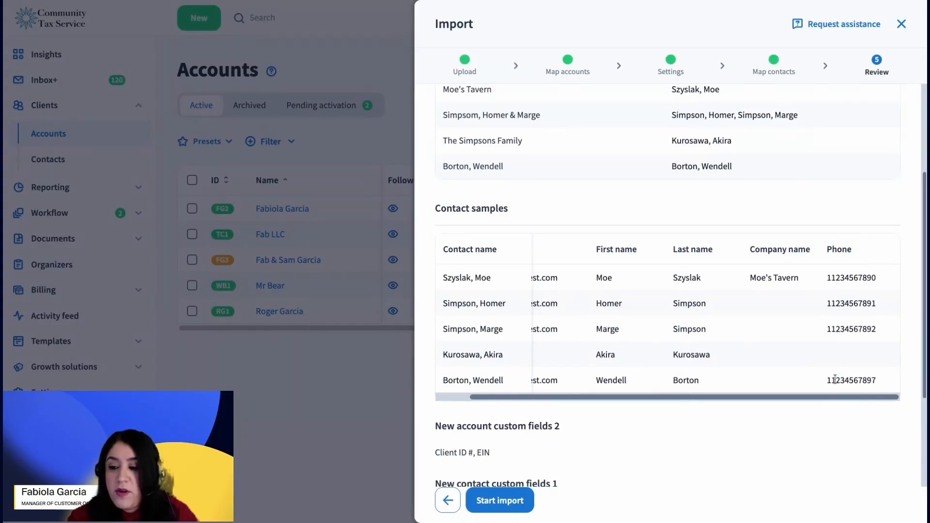
left_click_drag(553, 399, 471, 394)
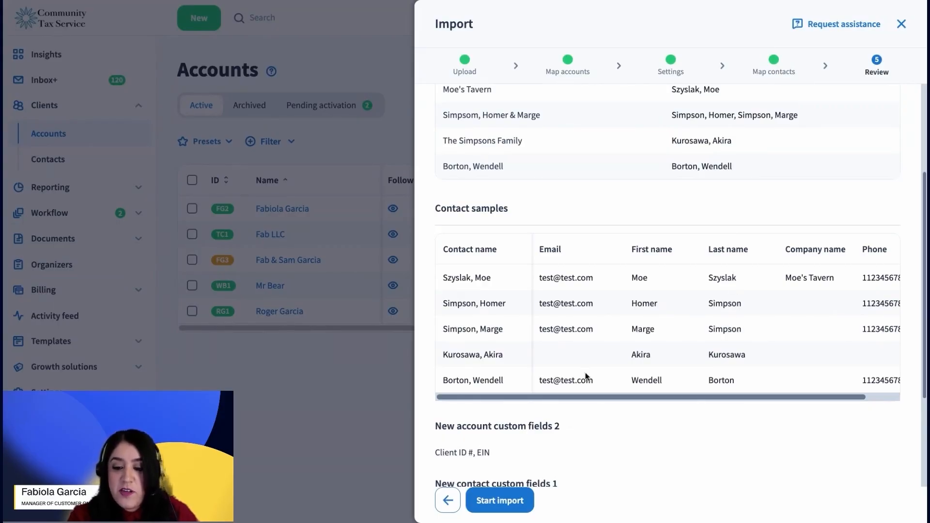
scroll(586, 375, "down", 3)
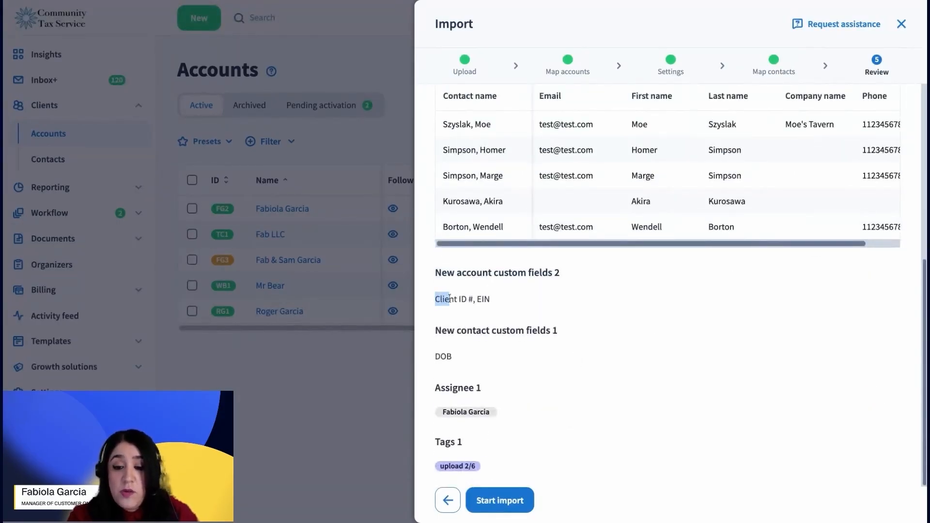
left_click_drag(435, 299, 527, 303)
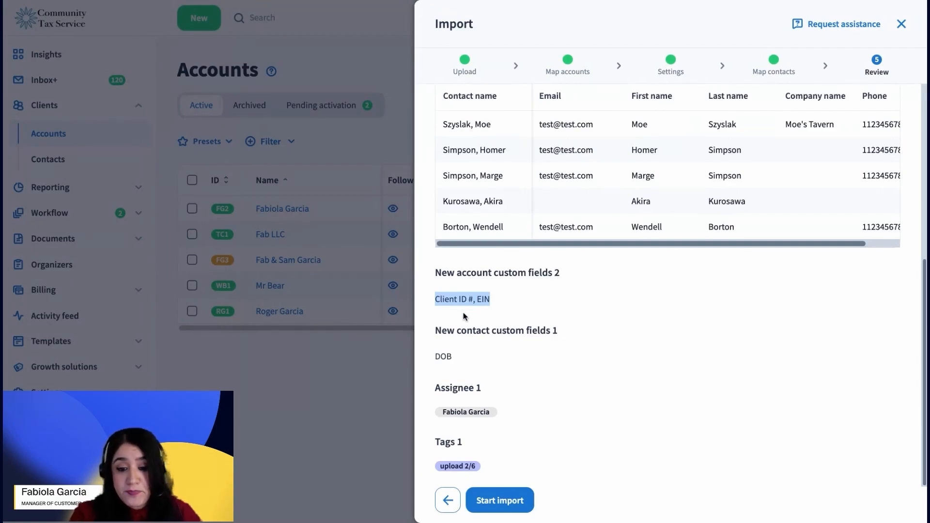
left_click_drag(460, 356, 433, 364)
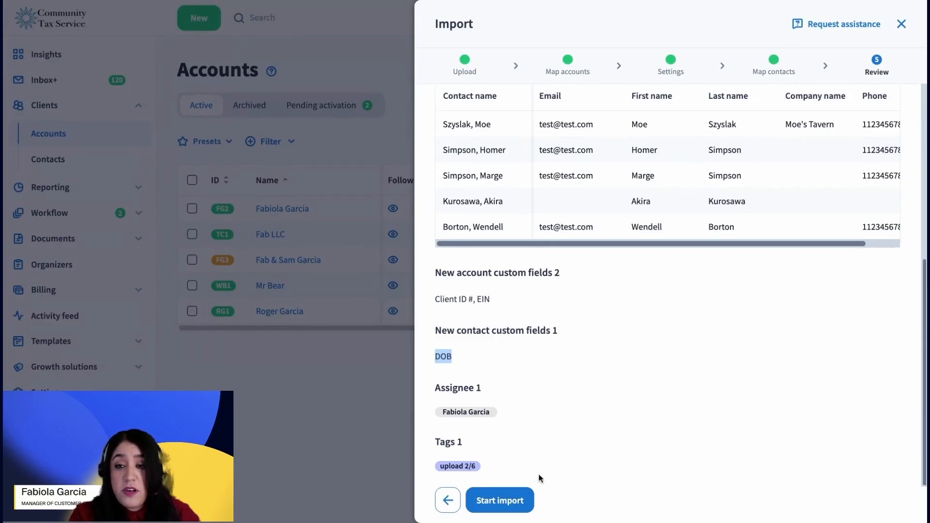
Start the import of the mapped accounts and contacts.
left_click(523, 496)
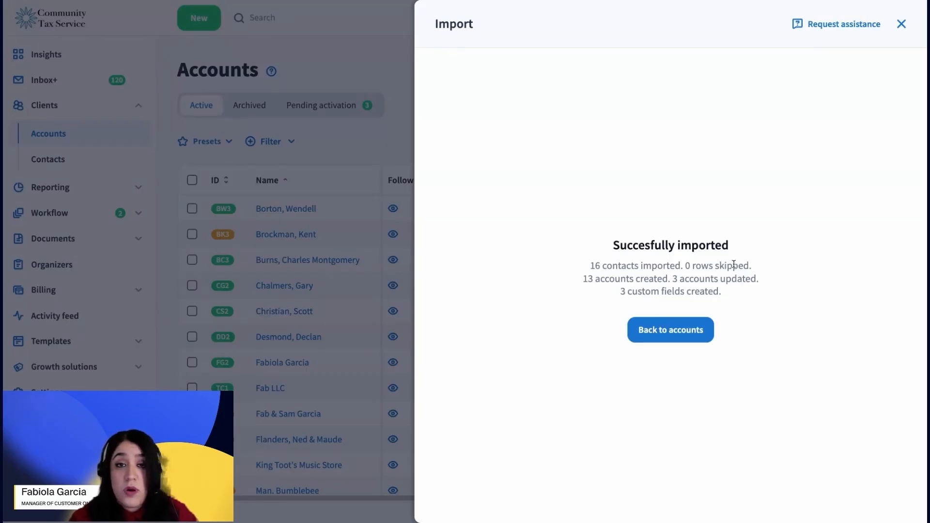
left_click_drag(685, 265, 750, 266)
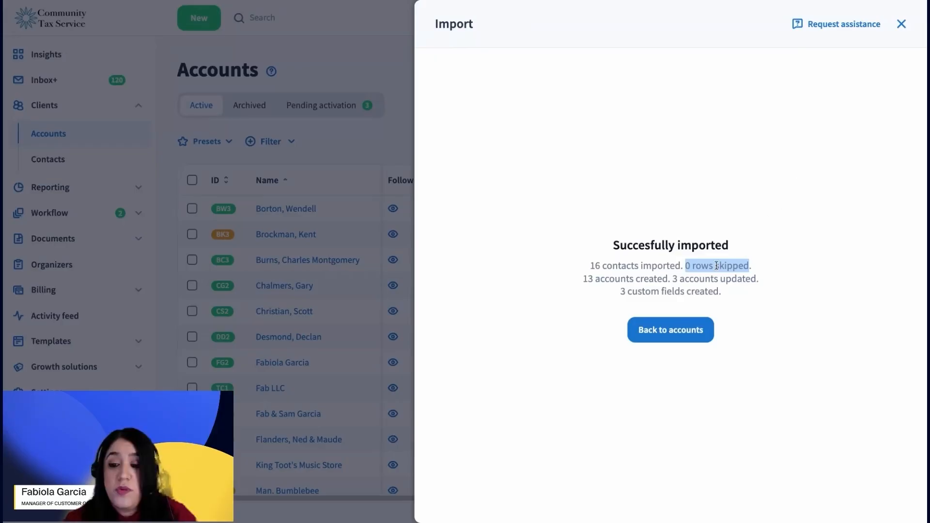
left_click(748, 261)
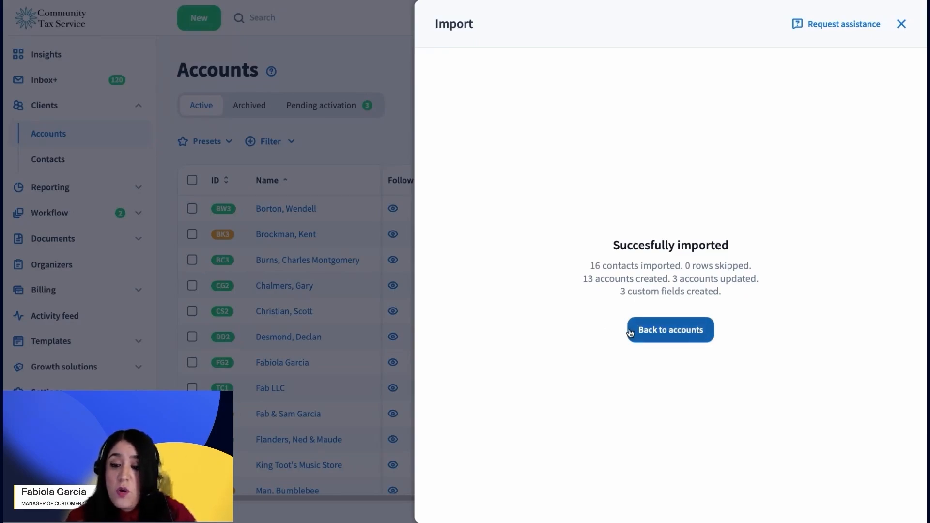
Return to the Accounts list and scroll through the imported rows and their upload 2/6 tags.
left_click(699, 329)
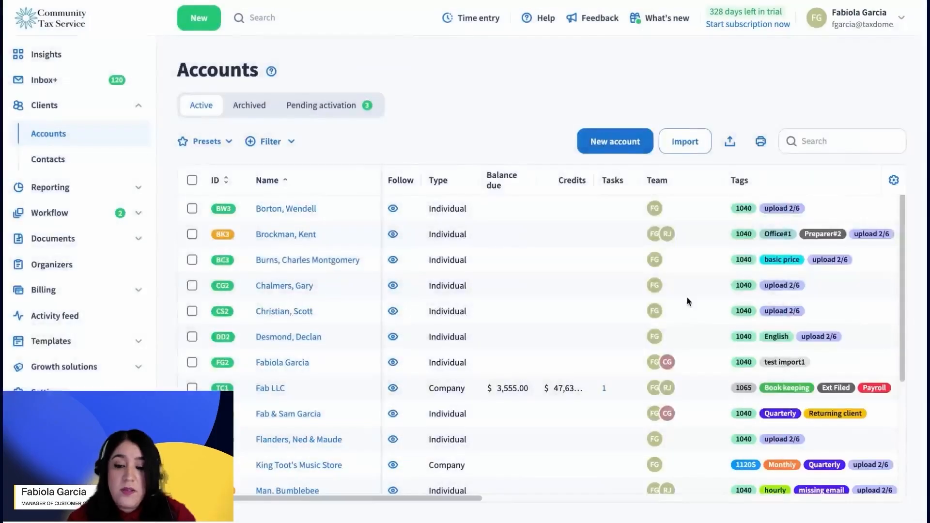
scroll(413, 269, "down", 1)
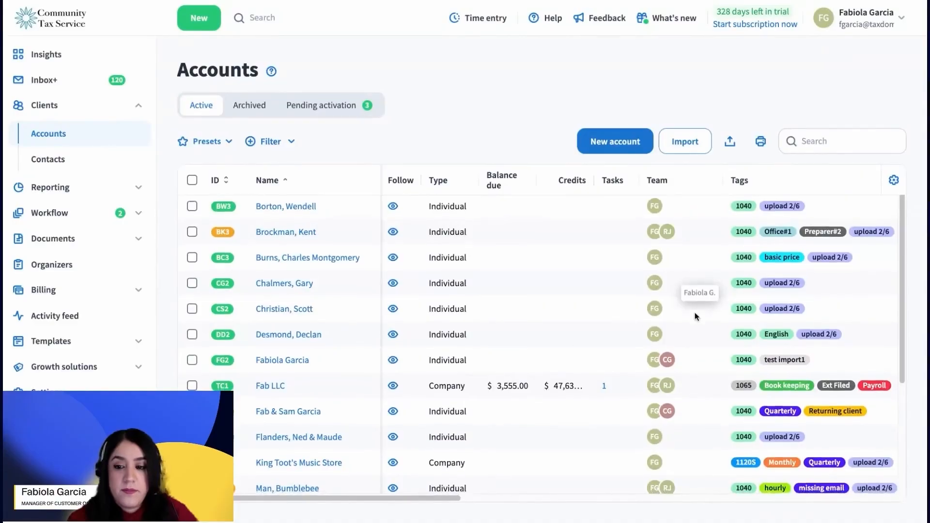
scroll(630, 363, "down", 1)
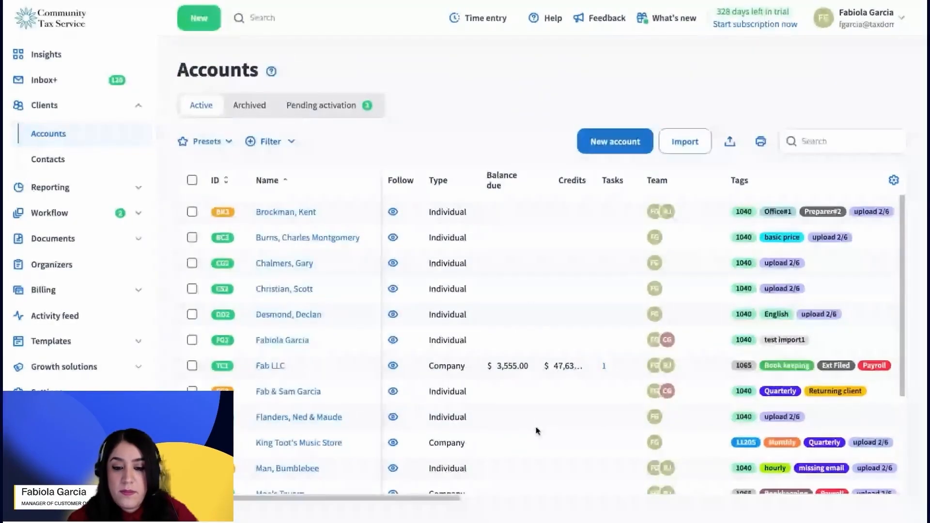
left_click_drag(361, 504, 404, 502)
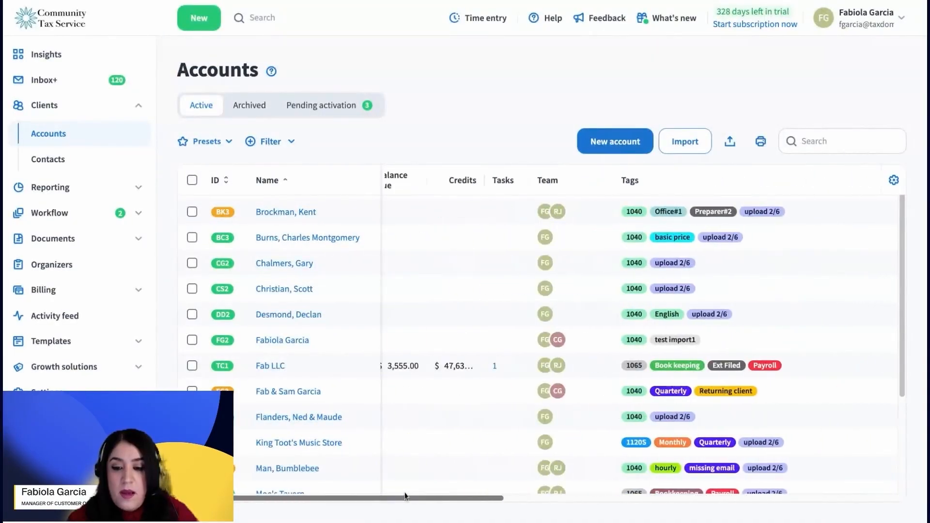
scroll(543, 406, "down", 5)
scroll(542, 406, "down", 1)
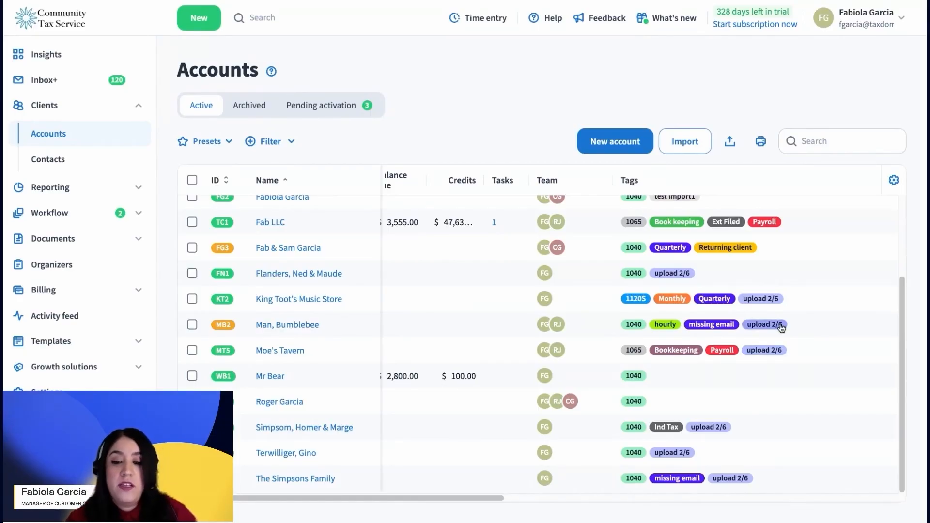
scroll(502, 331, "up", 4)
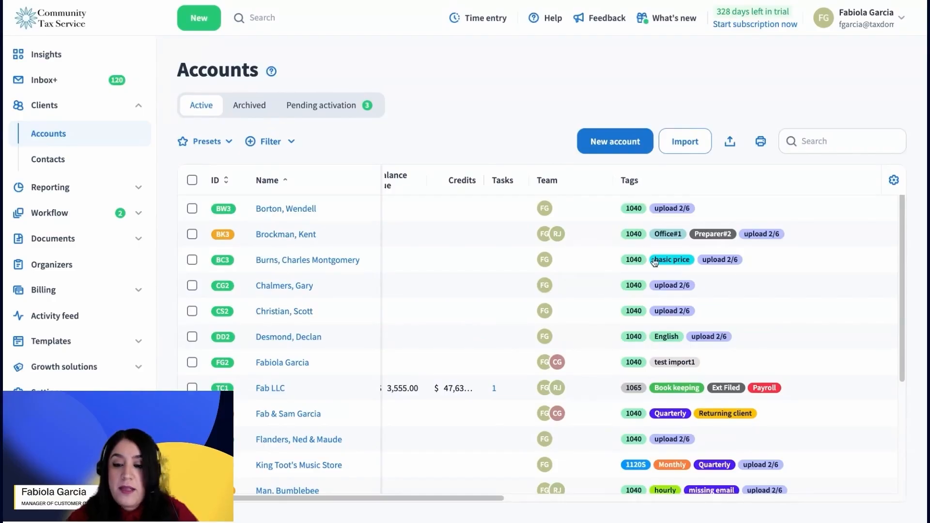
scroll(411, 290, "down", 3)
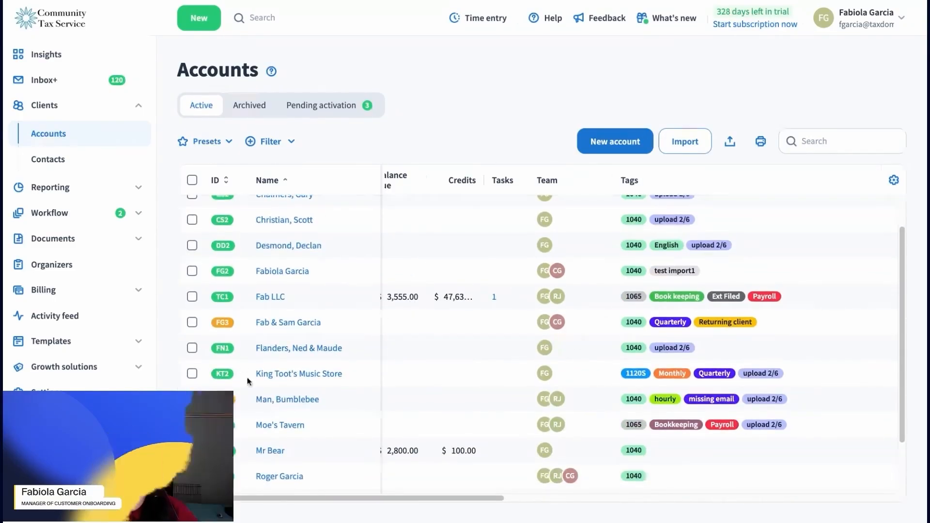
Open the household account's Info tab and review its name and Individual client type.
left_click(316, 349)
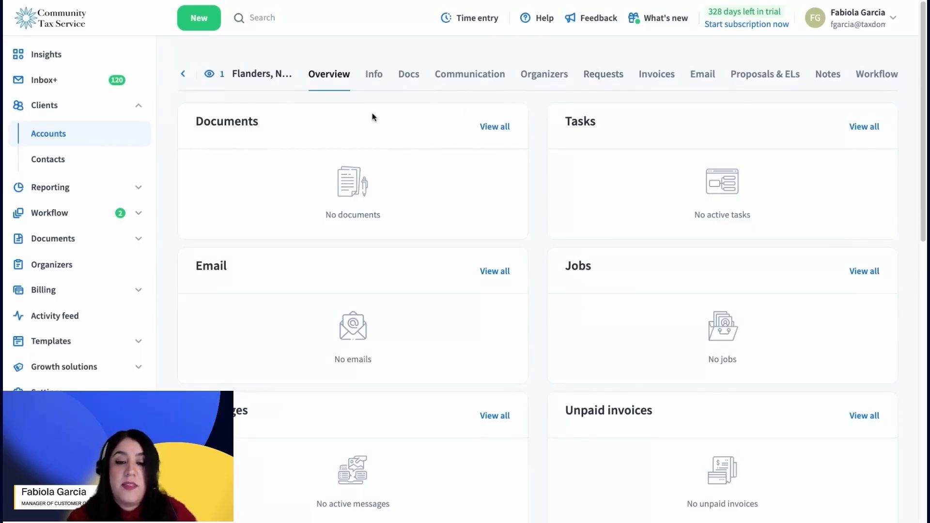
left_click(373, 75)
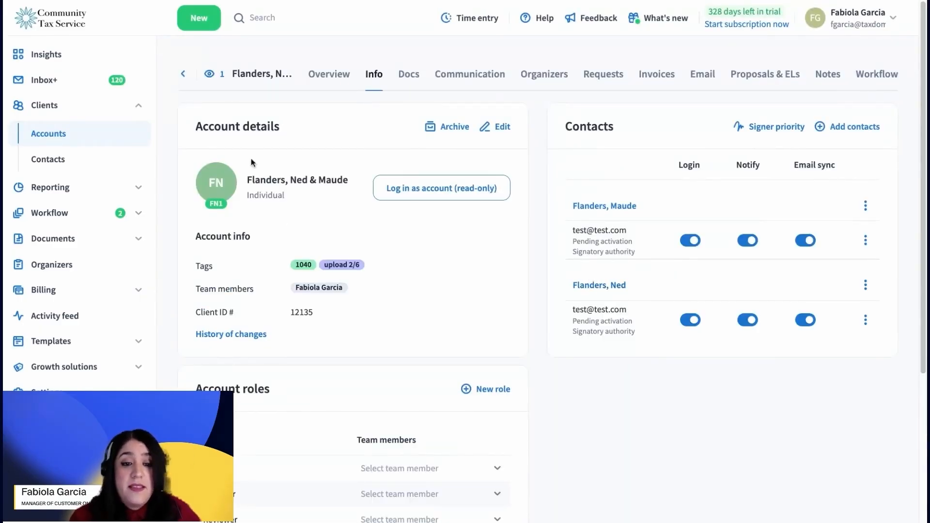
left_click_drag(194, 124, 297, 132)
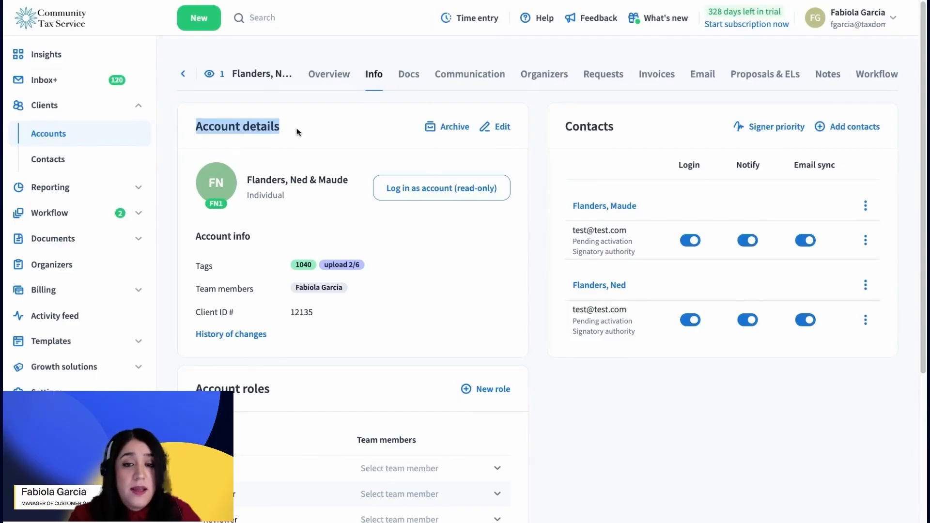
left_click_drag(247, 180, 353, 178)
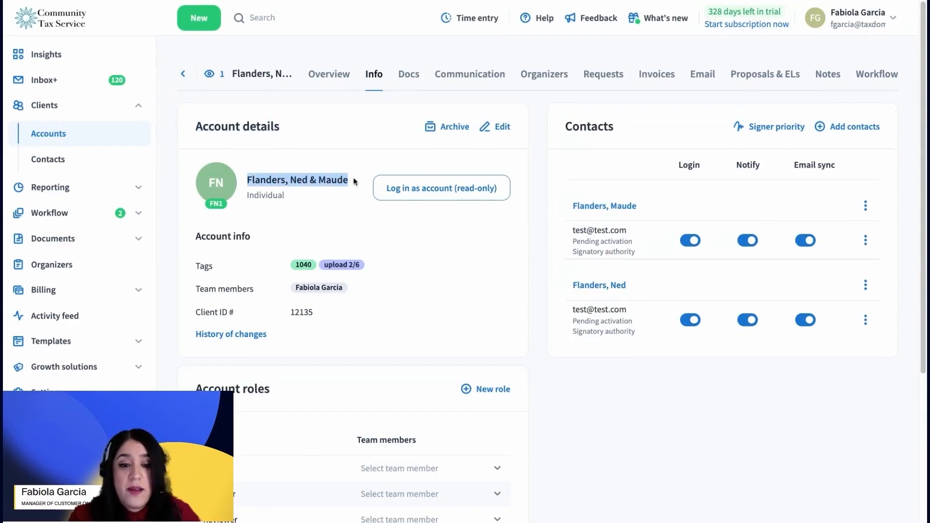
left_click_drag(247, 195, 292, 201)
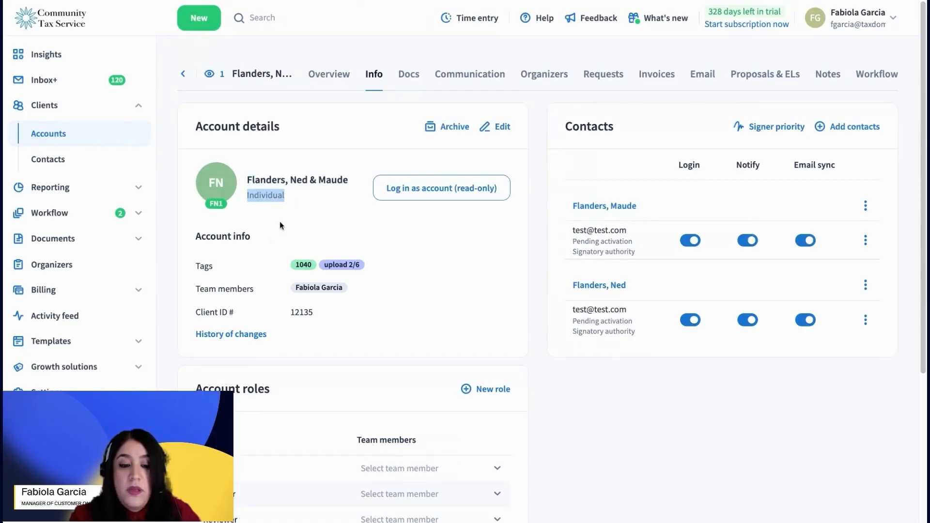
Check its 1040 and upload 2/6 tags and Client ID #, then open and close History of changes.
left_click_drag(280, 266, 332, 266)
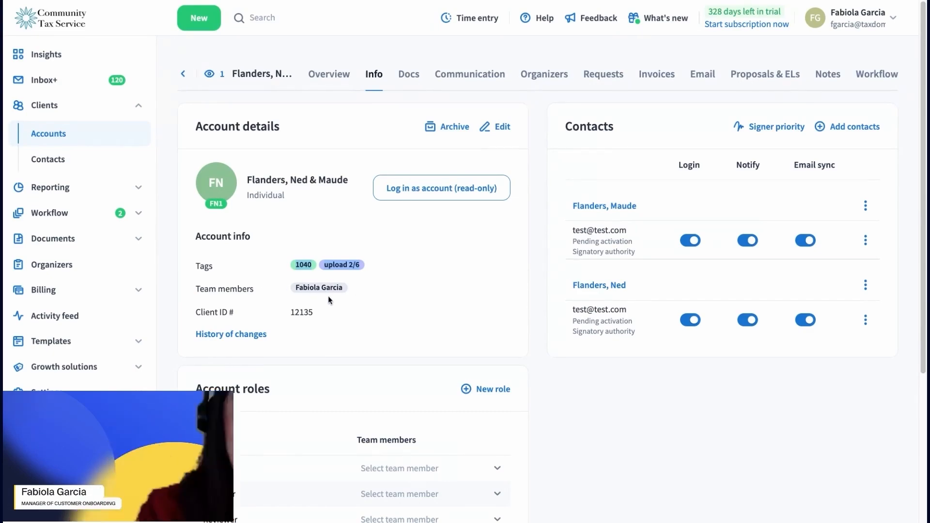
left_click_drag(196, 312, 337, 314)
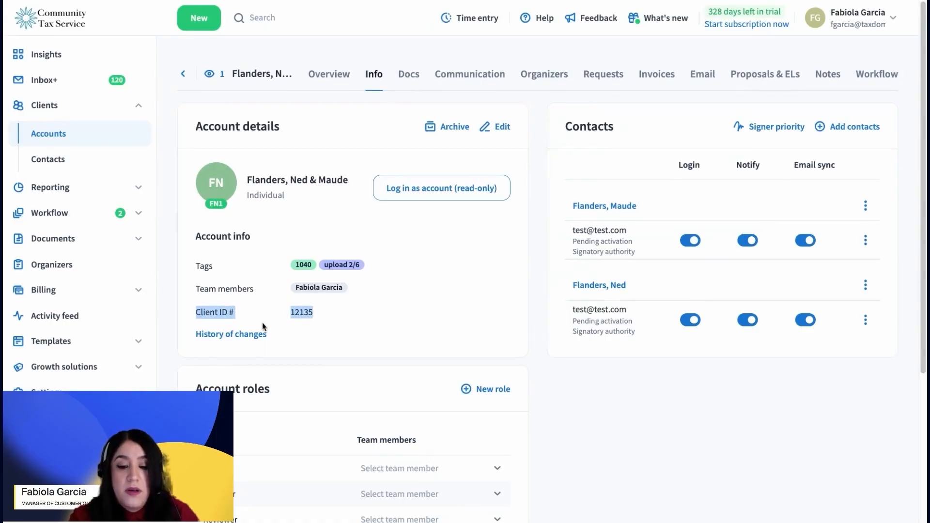
left_click(367, 319)
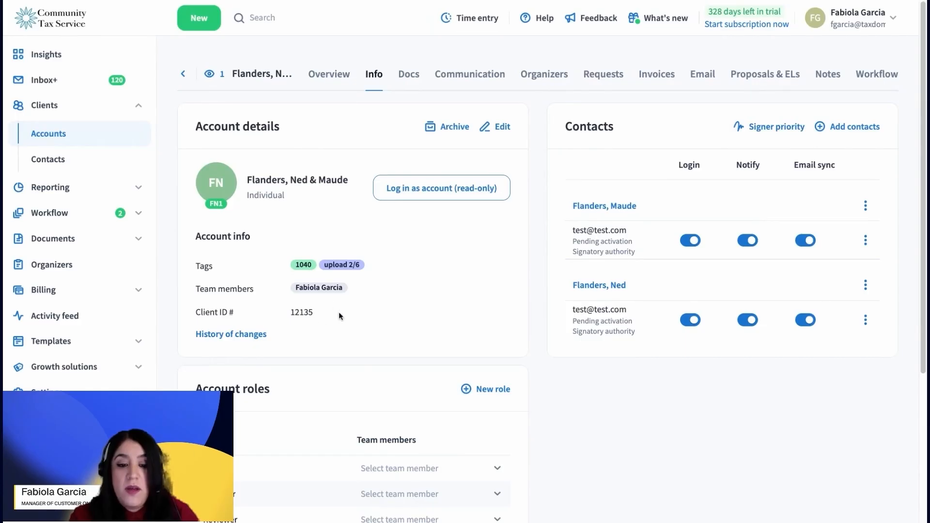
left_click_drag(338, 314, 168, 320)
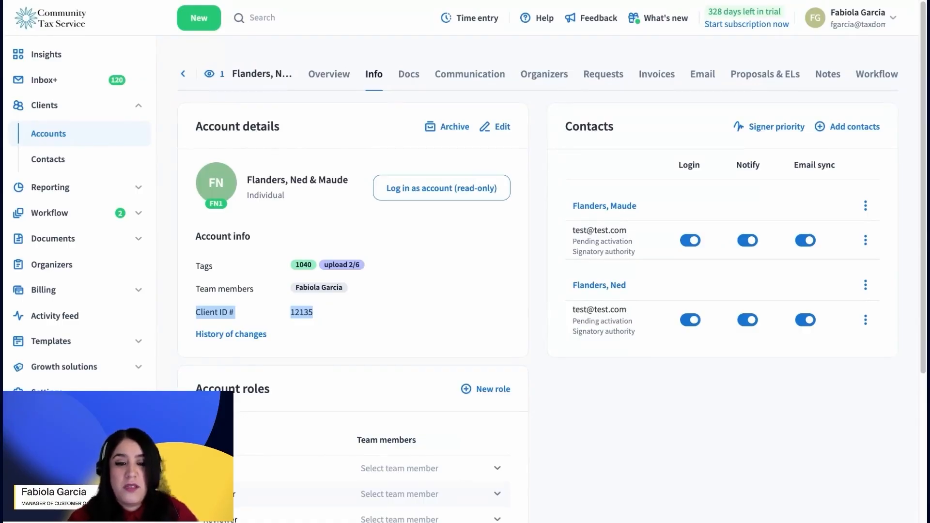
left_click(338, 334)
left_click(304, 316)
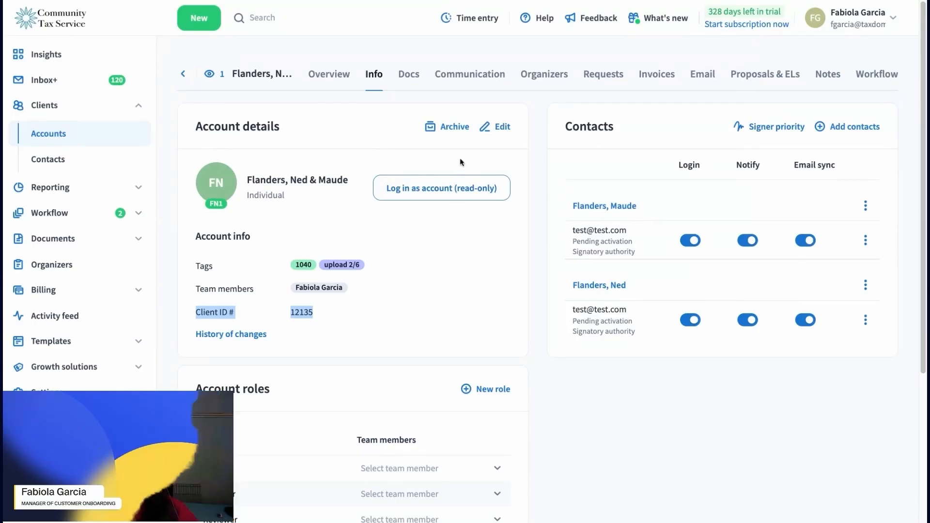
Edit the account to add the 990 tag, keeping the client type Individual.
left_click(493, 127)
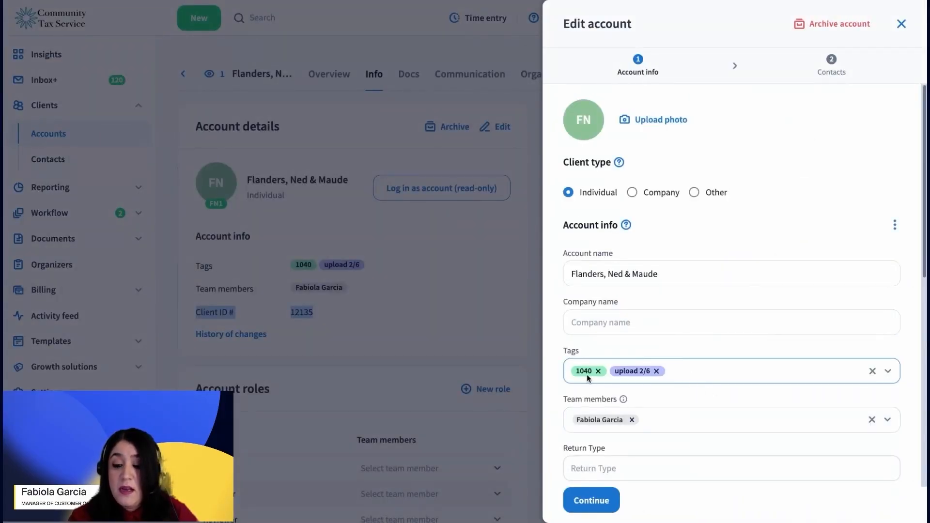
left_click(709, 378)
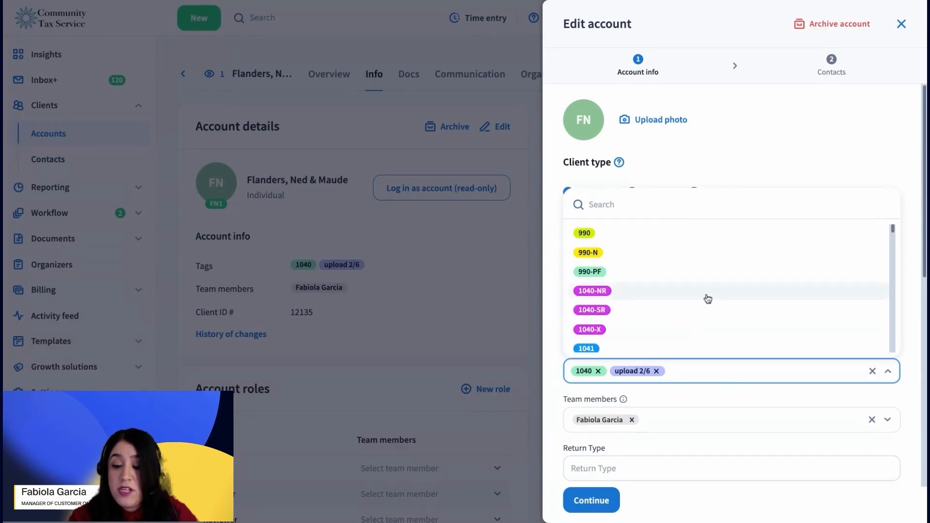
left_click(725, 234)
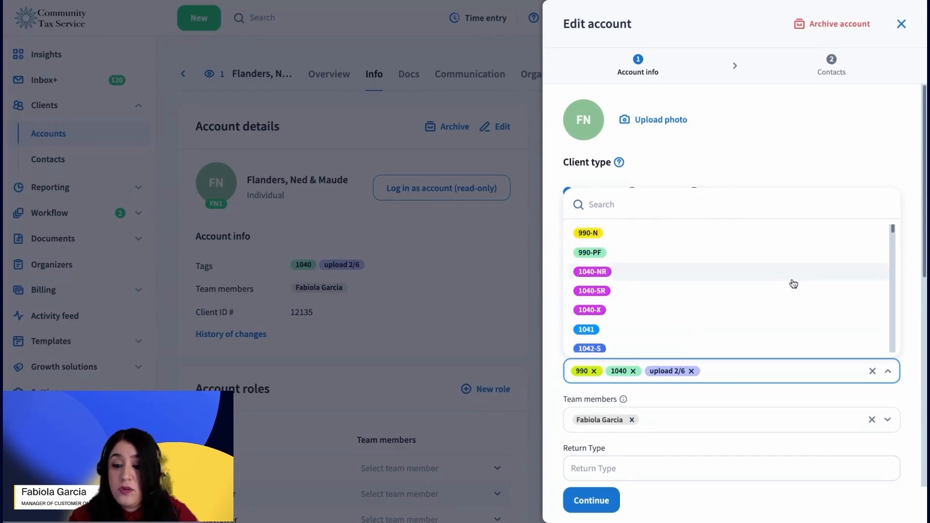
left_click(910, 286)
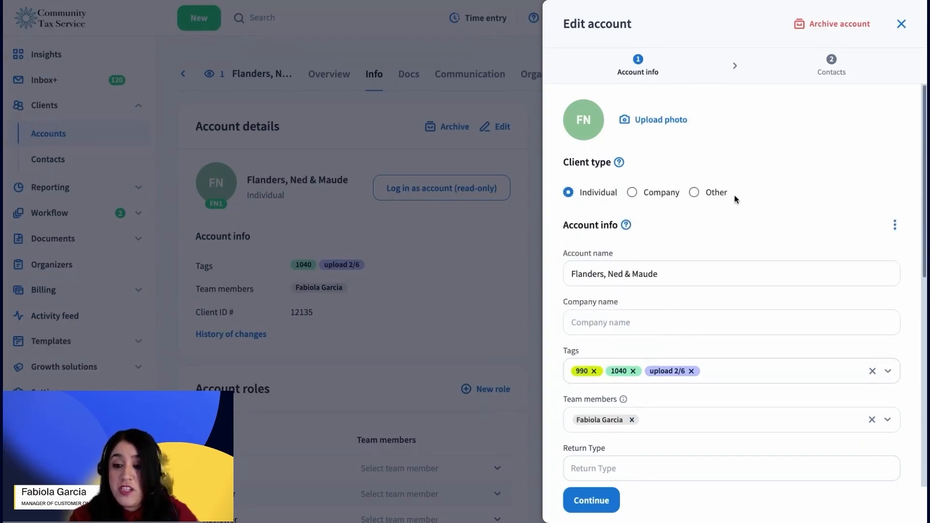
left_click(632, 192)
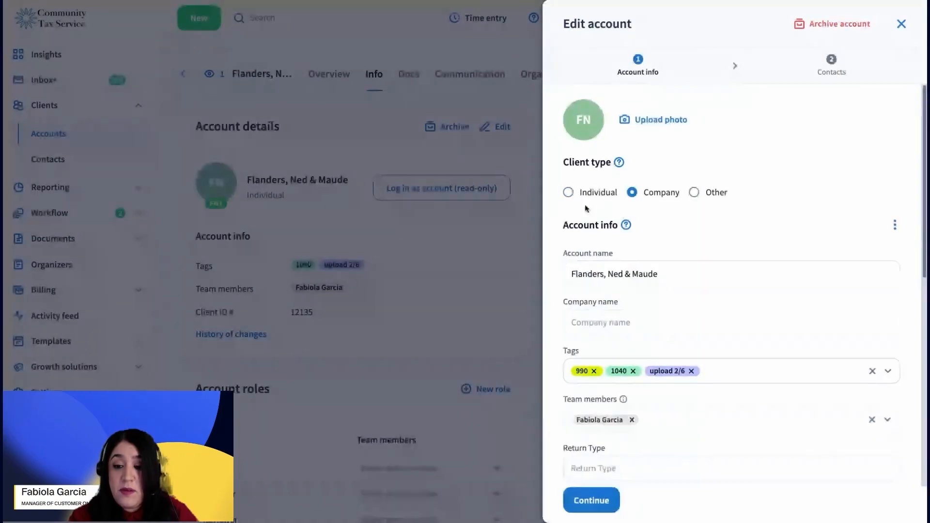
left_click(569, 193)
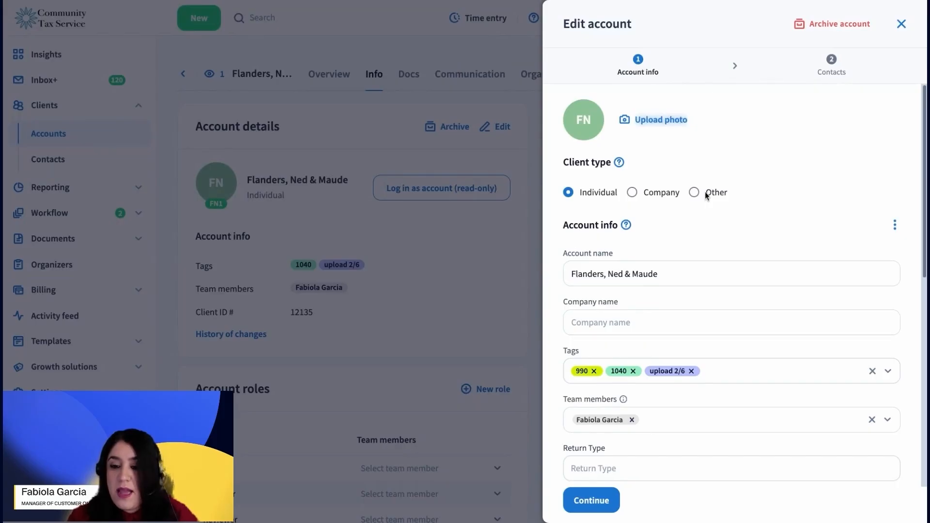
Enter the account's EIN in the EIN field and save the account changes.
scroll(687, 263, "down", 3)
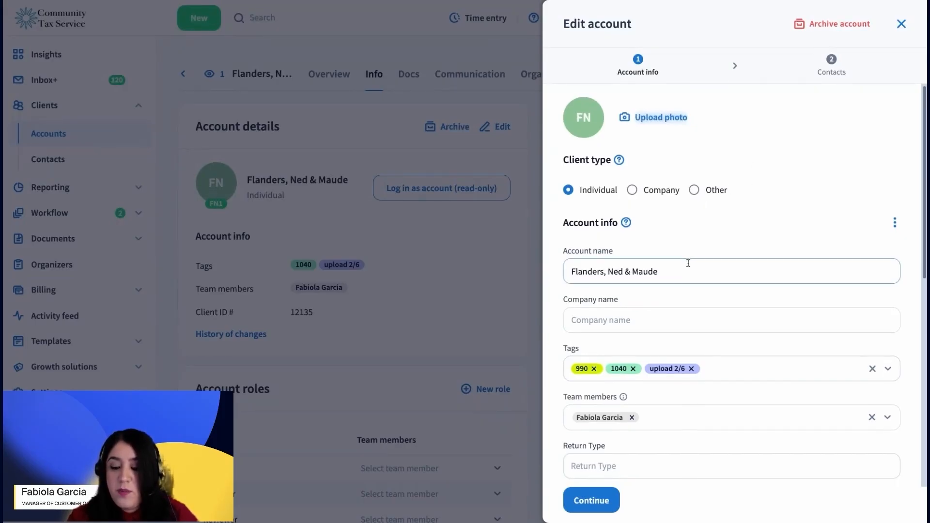
scroll(691, 265, "down", 6)
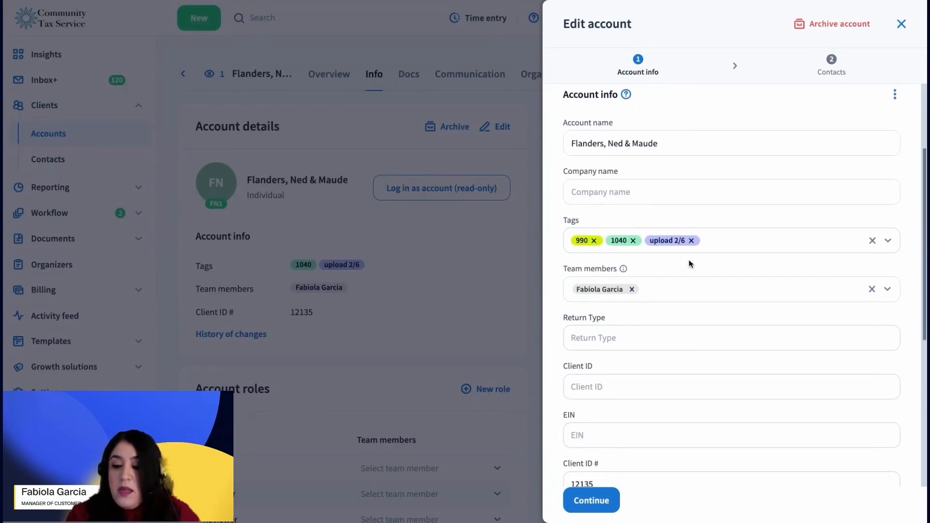
left_click(567, 239)
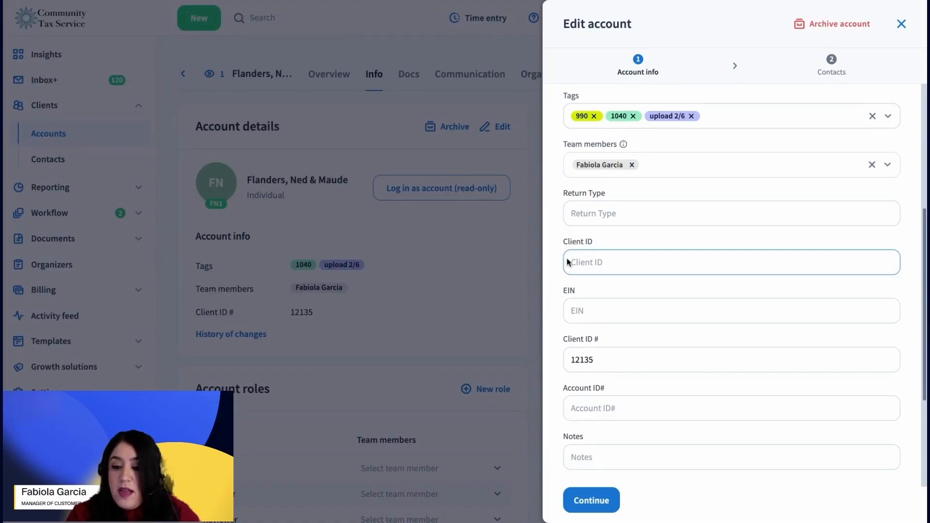
scroll(584, 394, "down", 3)
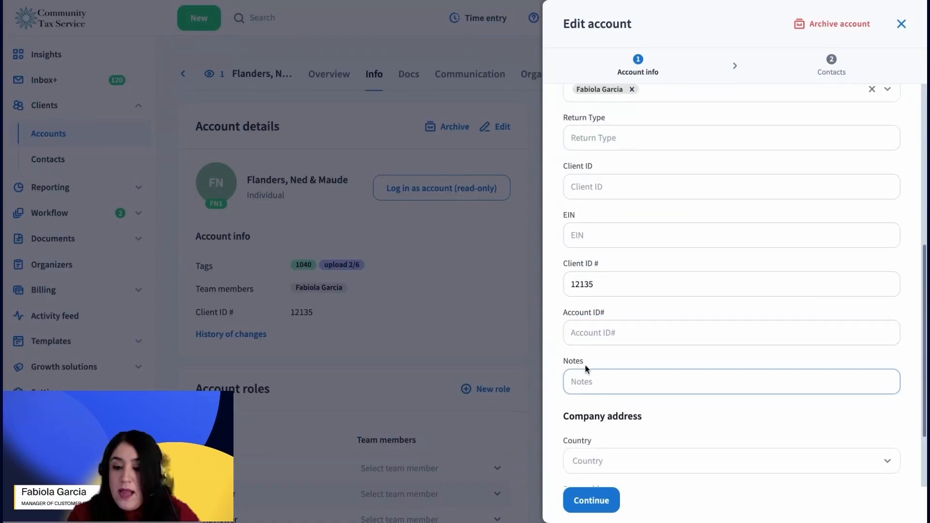
left_click(616, 288)
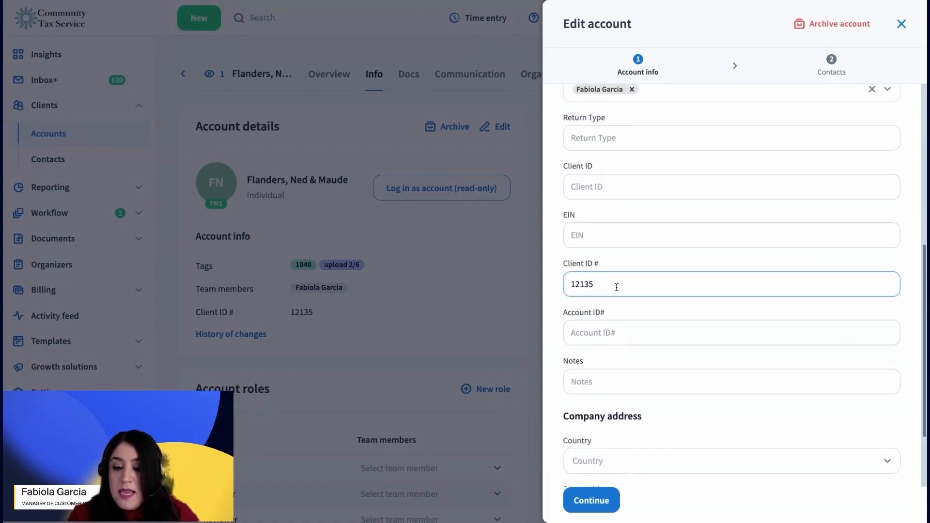
left_click(623, 236)
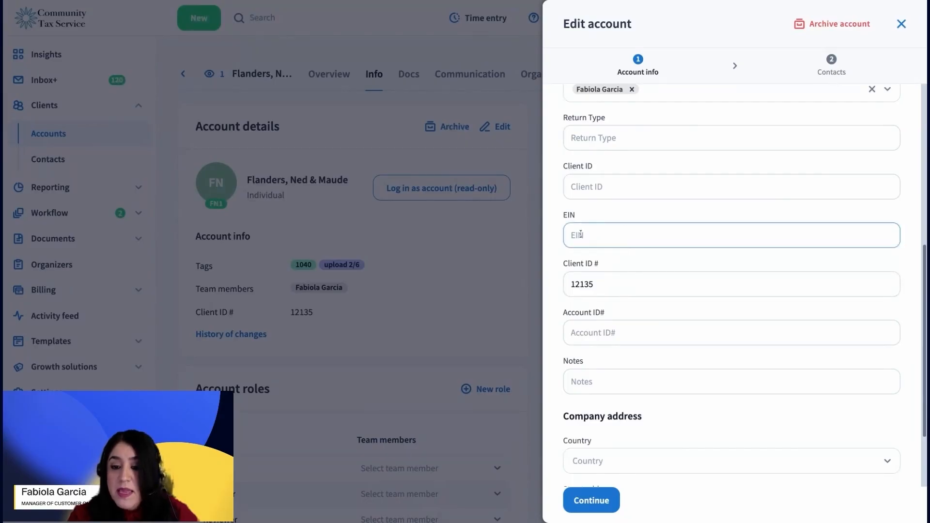
type("03=")
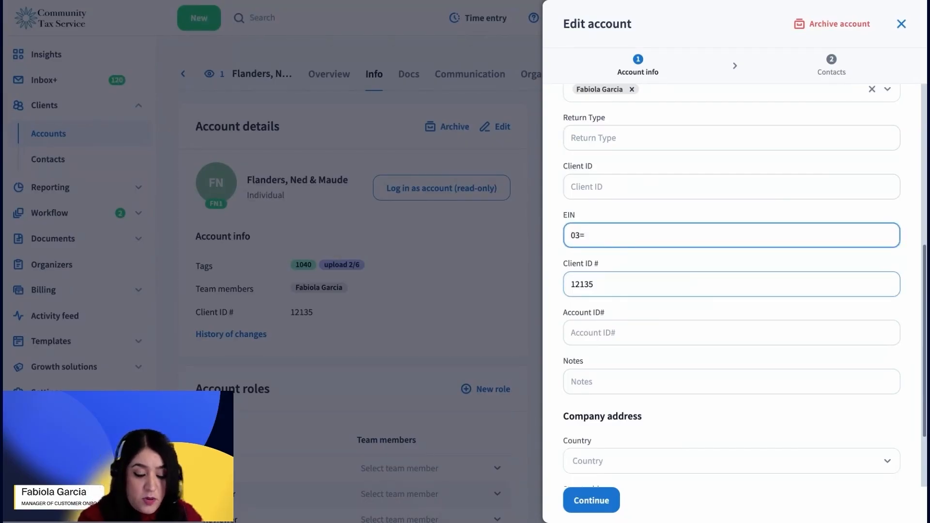
type("3883838")
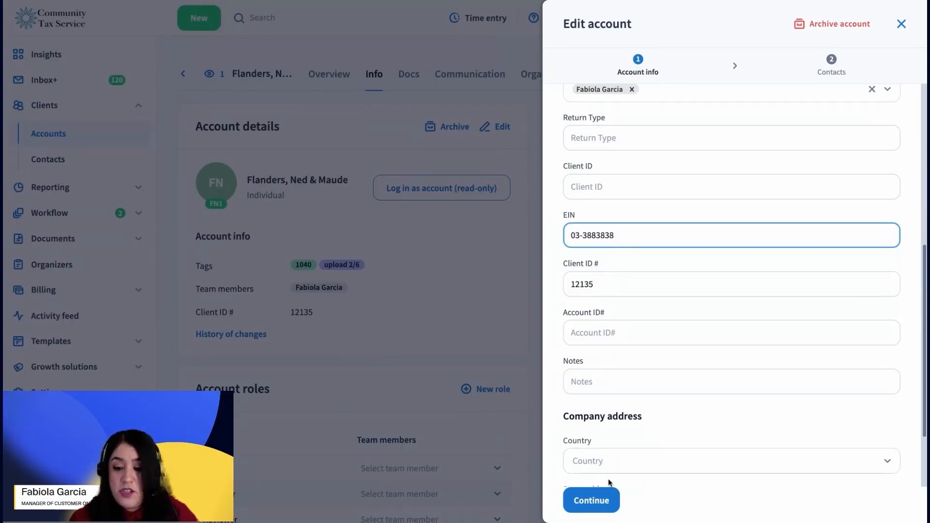
scroll(634, 448, "down", 2)
left_click(591, 500)
left_click(620, 500)
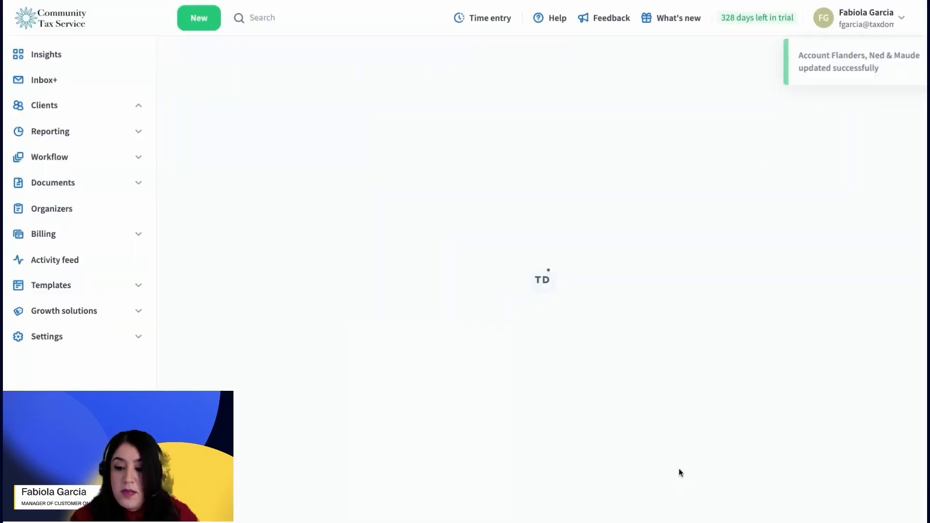
left_click_drag(201, 314, 364, 320)
left_click(428, 321)
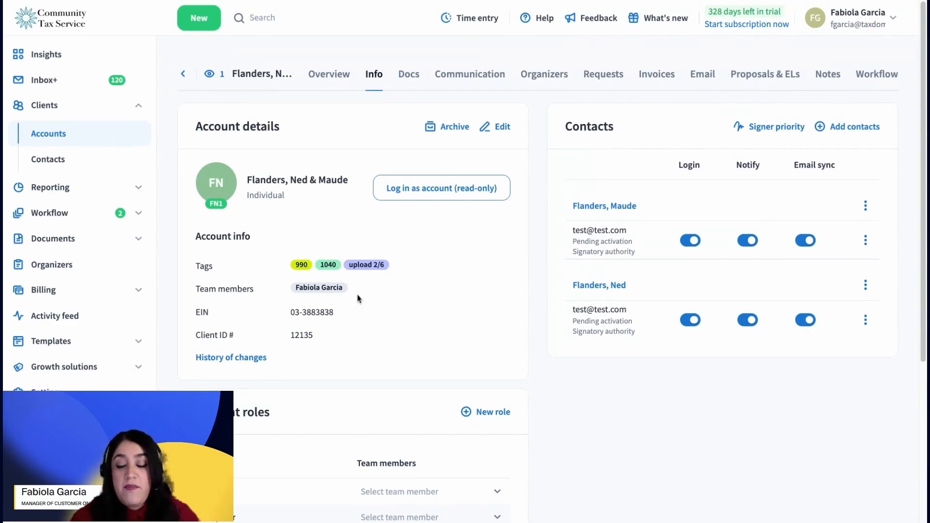
left_click_drag(194, 313, 336, 350)
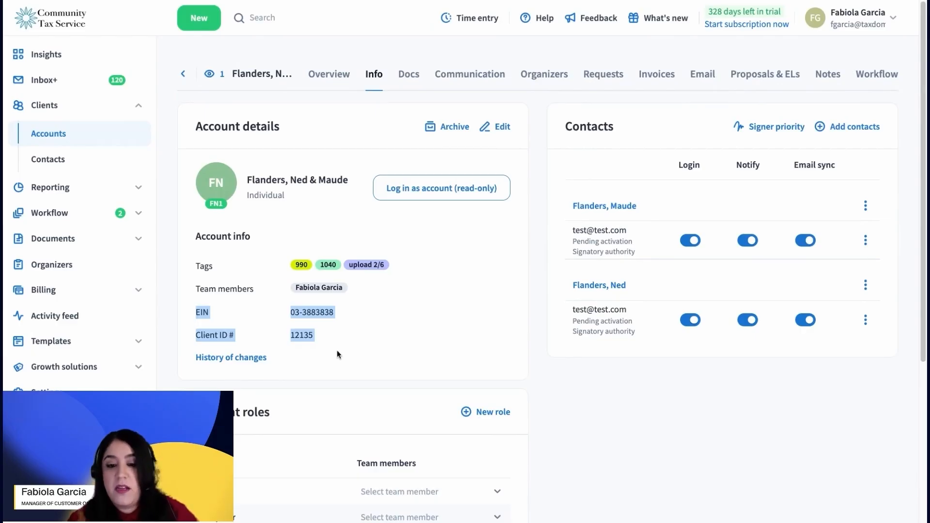
left_click(336, 350)
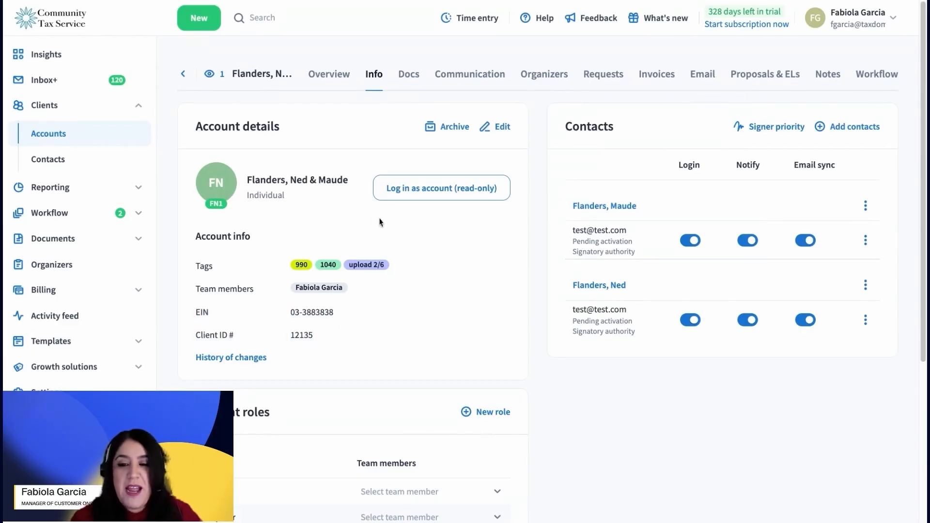
Open the first contact's edit panel and scroll down to its Linked accounts table.
left_click(611, 208)
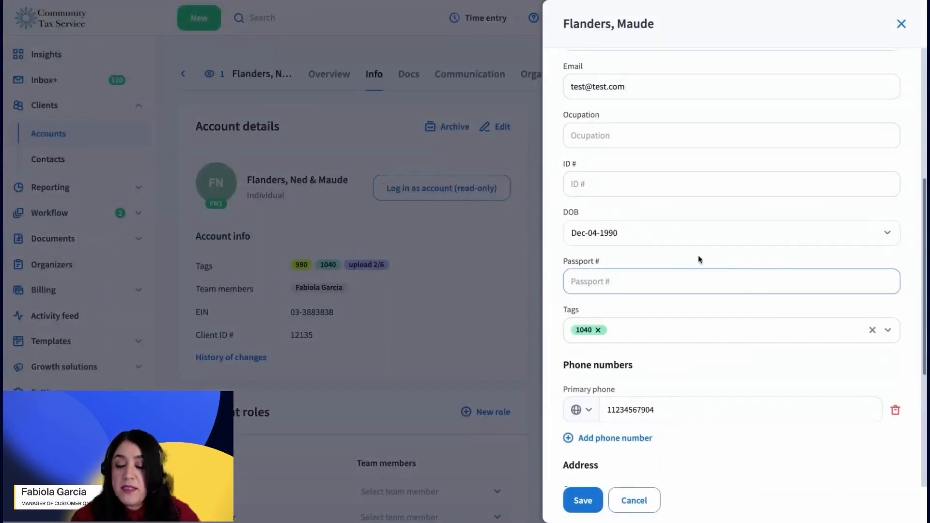
scroll(699, 259, "up", 5)
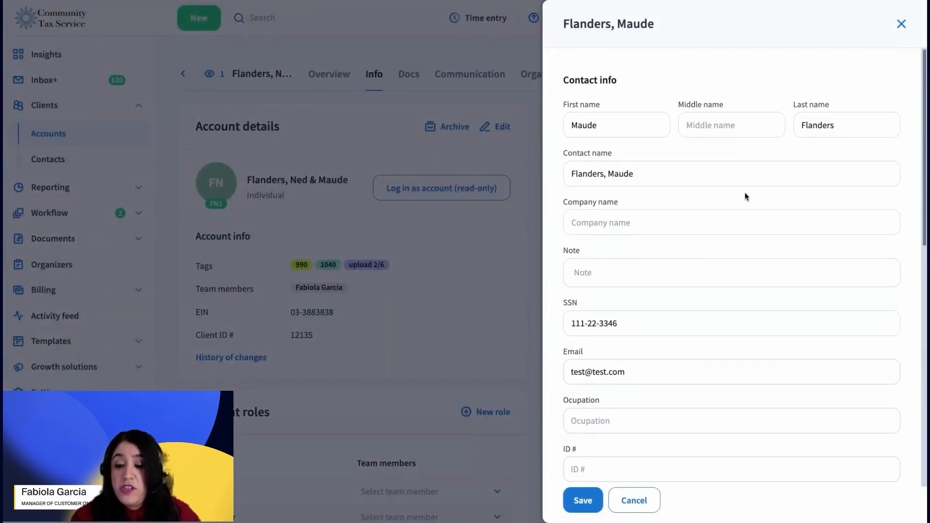
scroll(739, 198, "down", 3)
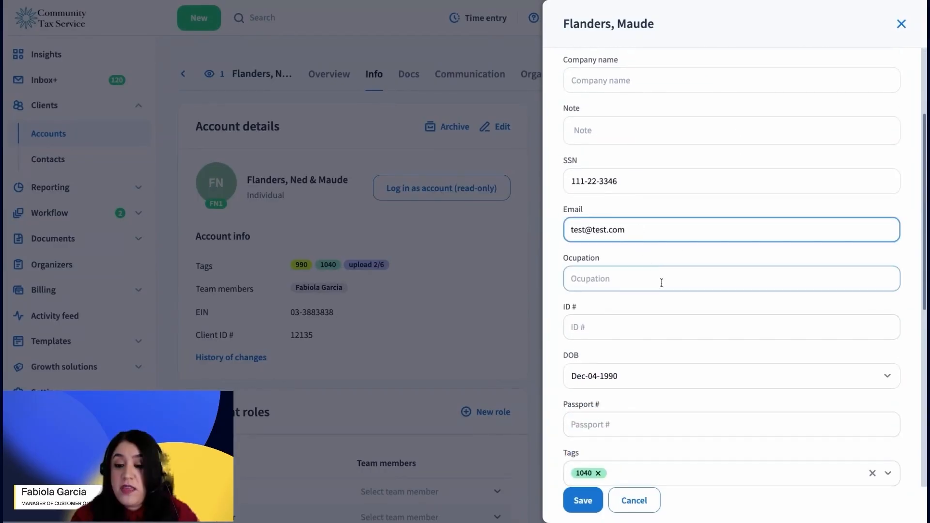
scroll(660, 281, "down", 2)
scroll(661, 348, "down", 4)
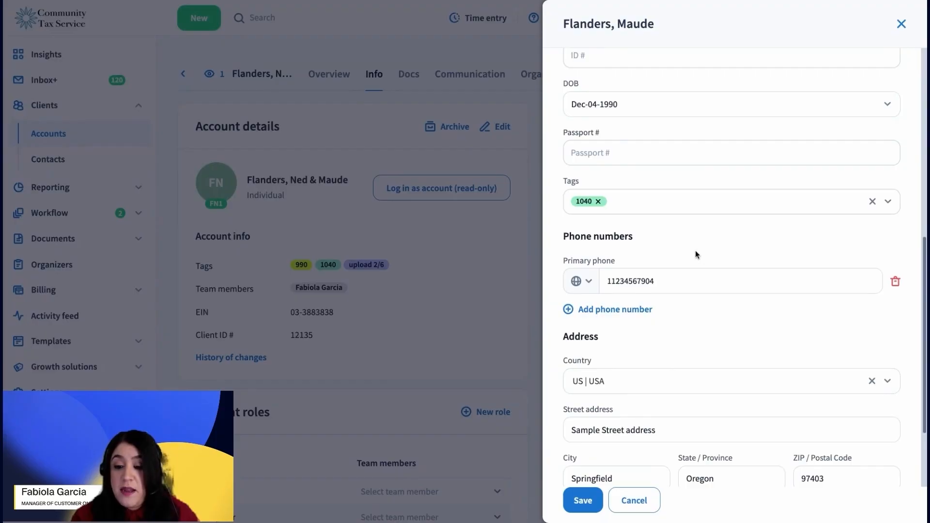
scroll(696, 260, "down", 2)
scroll(696, 261, "down", 1)
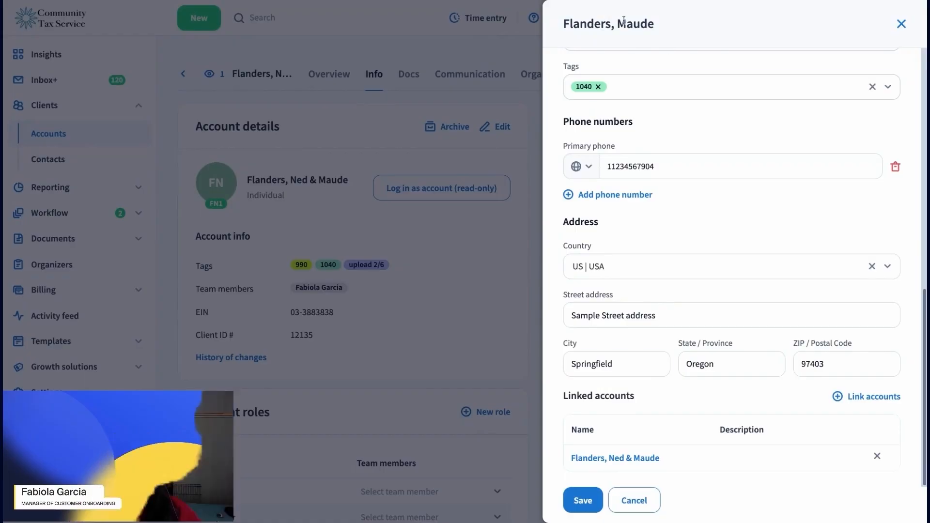
left_click_drag(655, 25, 560, 29)
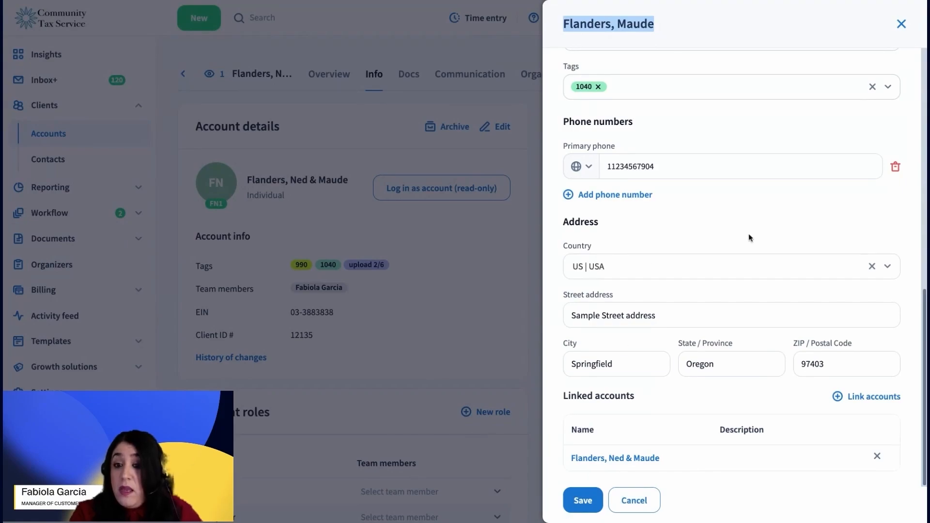
left_click_drag(577, 477, 750, 481)
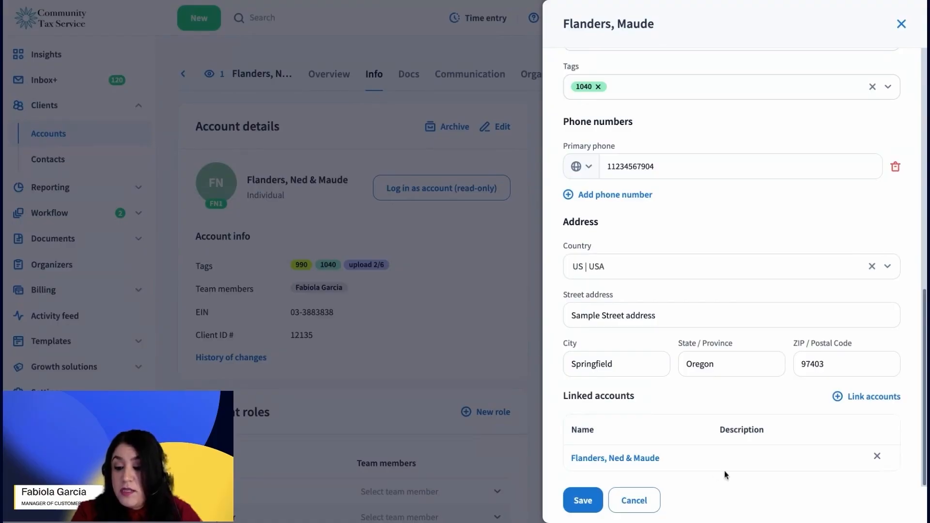
Link the contact to the Fab LLC account as well and save the contact.
left_click(861, 401)
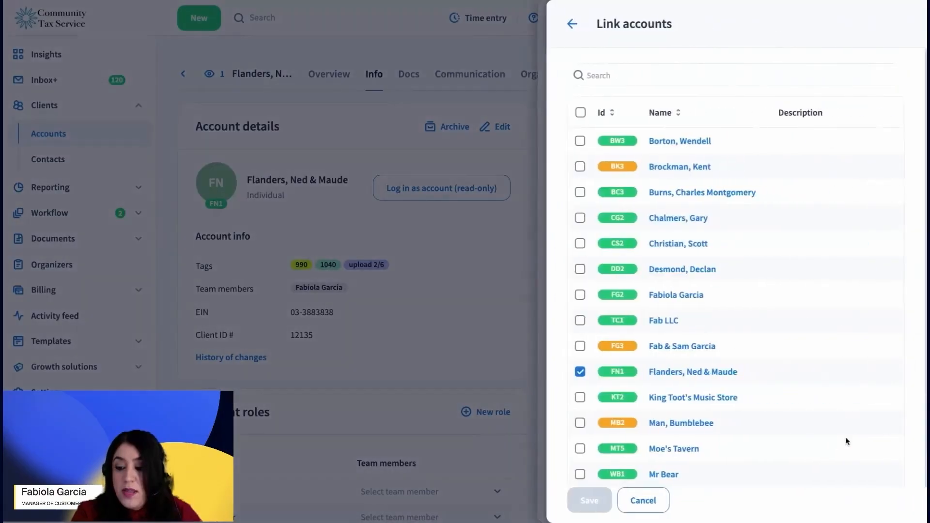
left_click(576, 321)
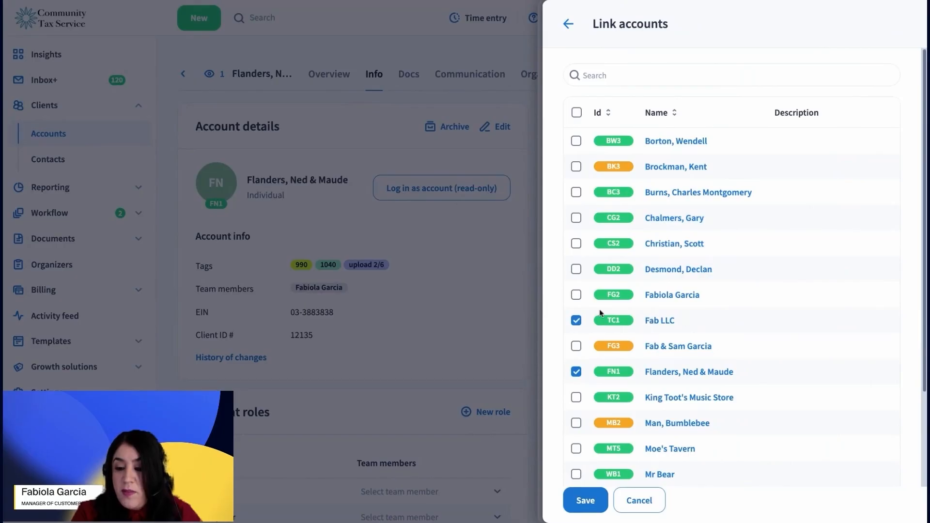
left_click(585, 500)
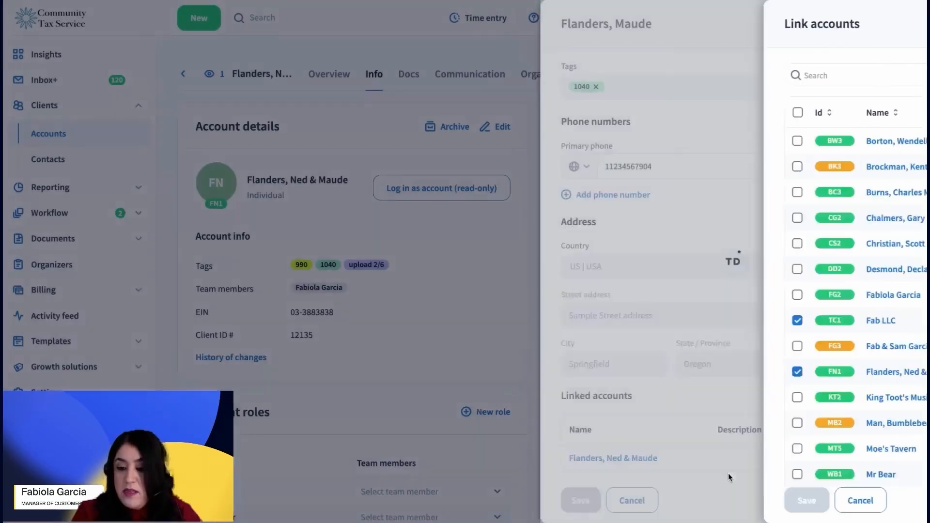
scroll(692, 440, "down", 1)
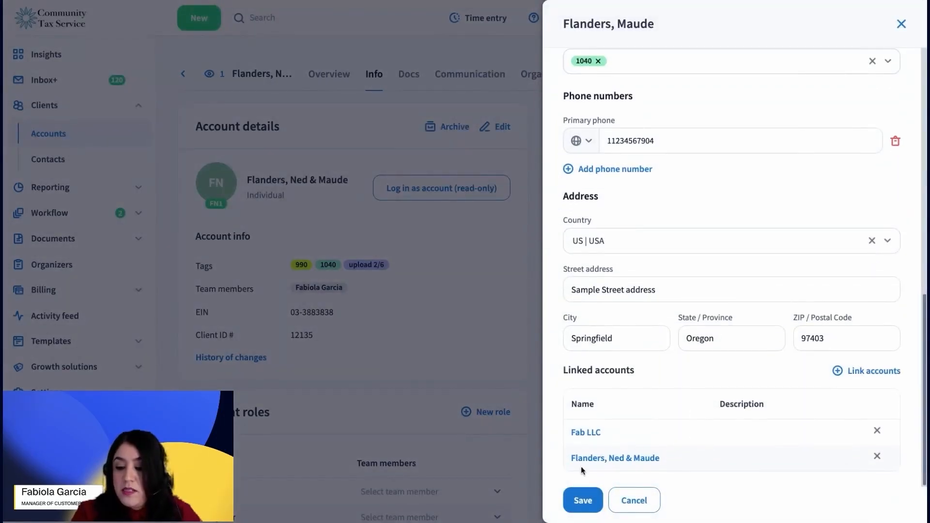
left_click(583, 500)
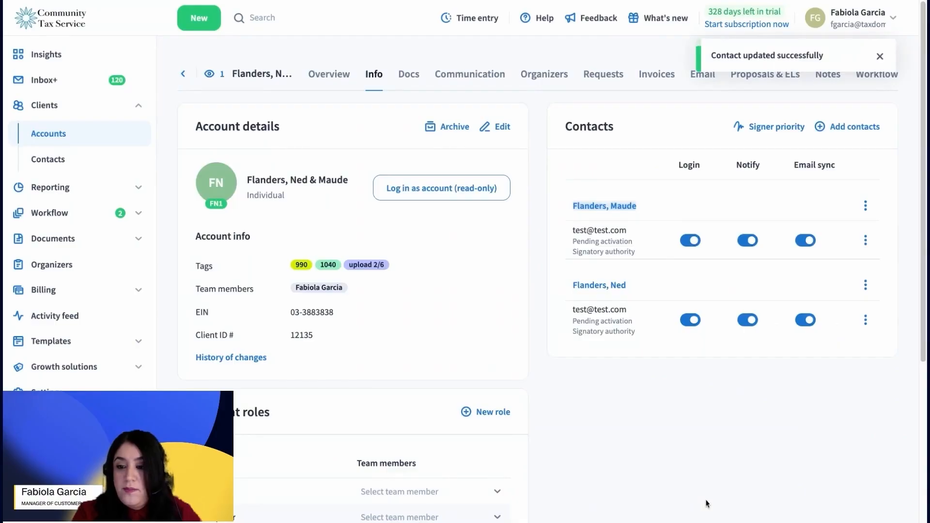
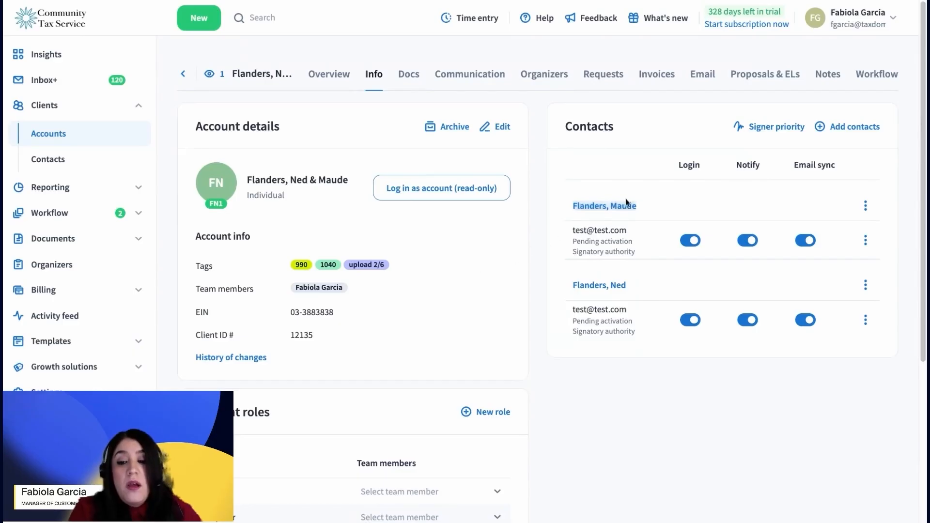
Go back to the Accounts list, then bring up the Copy of Bootcamp Import Sample spreadsheet.
mouse_move(307, 73)
left_mouse_down()
mouse_move(218, 370)
mouse_move(311, 63)
left_mouse_up()
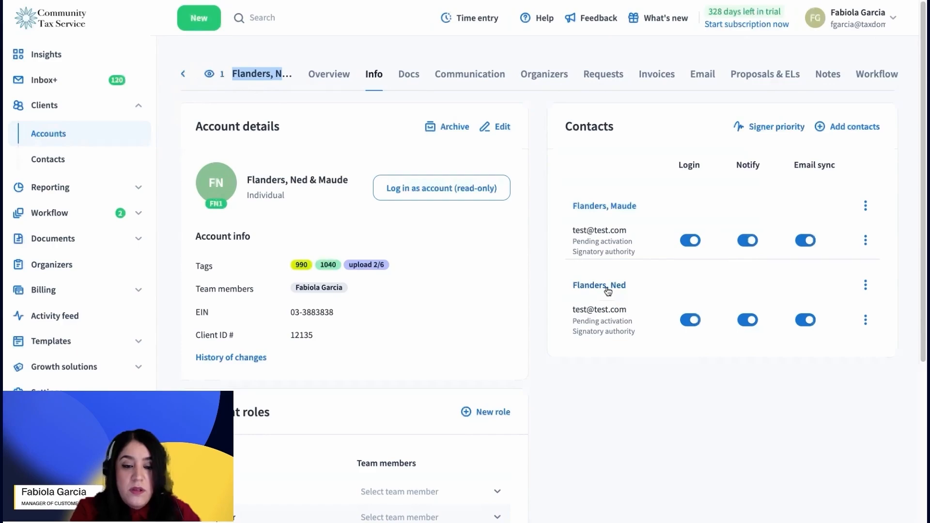
left_click(54, 136)
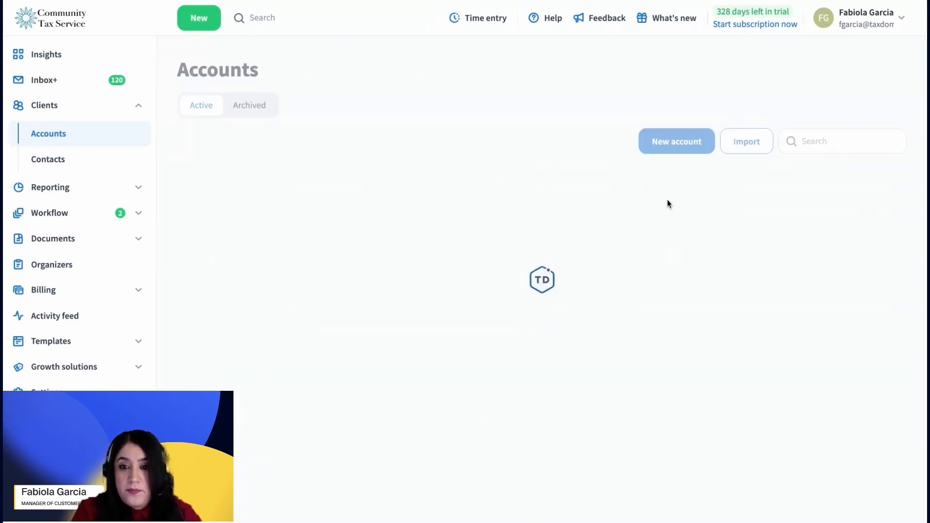
left_click(406, 1)
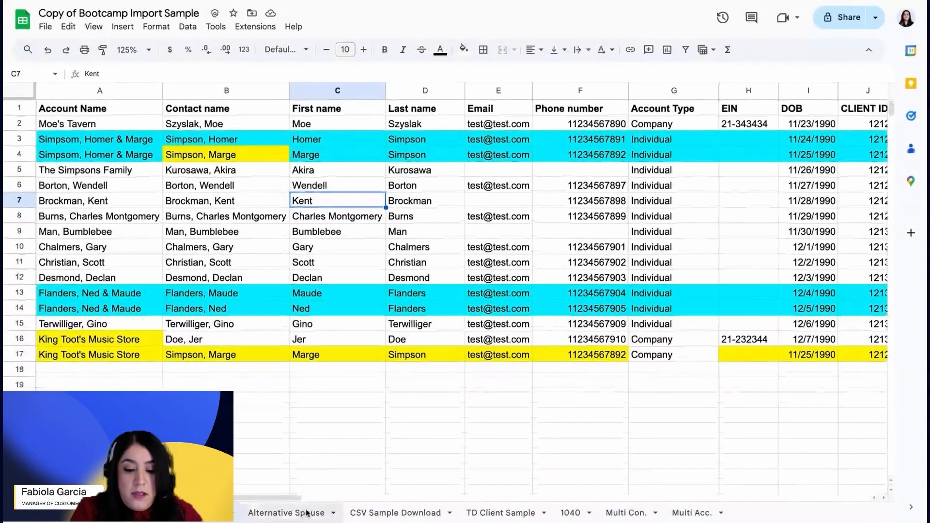
Open the Alternative Spouse sheet and narrow the Zip / Postal Code column G.
left_click(304, 513)
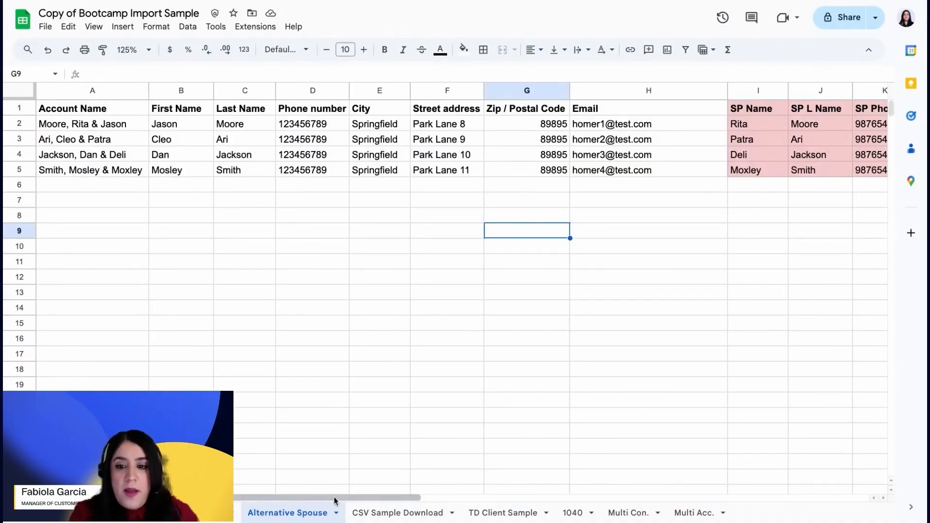
left_click_drag(333, 496, 257, 473)
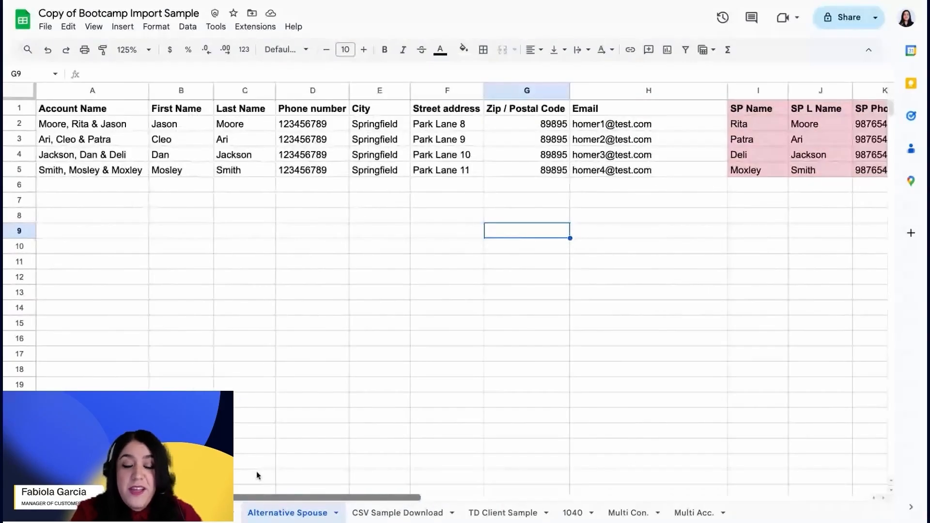
left_click_drag(570, 91, 553, 91)
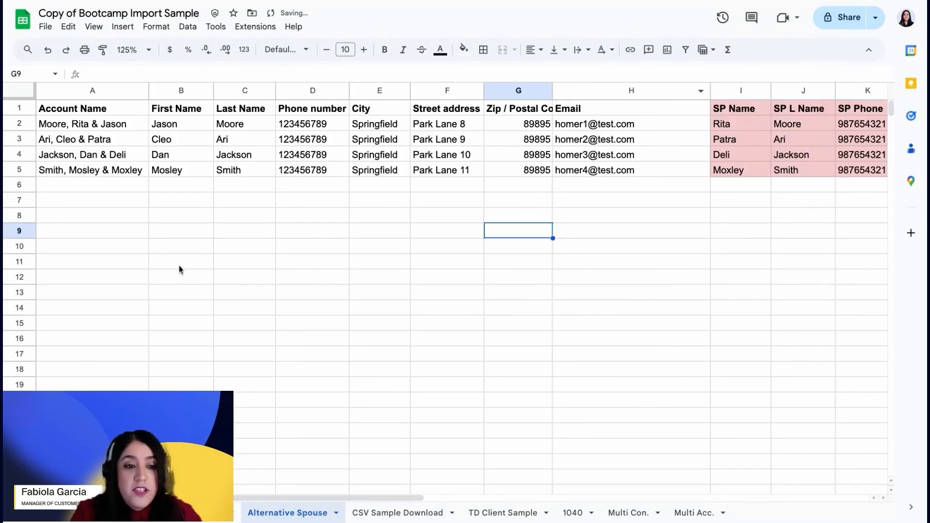
Highlight the account names, primary contact columns, the SP Name, SP L Name, SP Phone and SP Email headings, and Tags.
left_click_drag(121, 124, 127, 178)
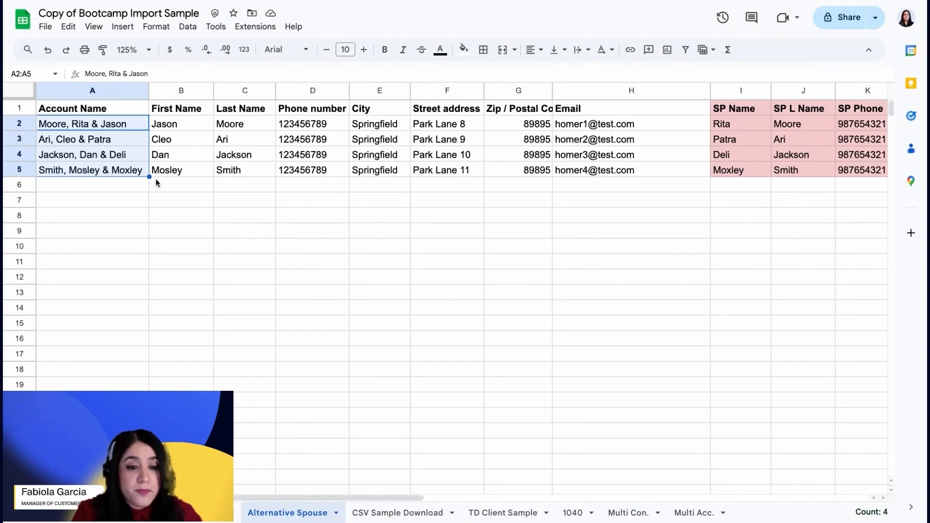
left_click_drag(180, 124, 249, 170)
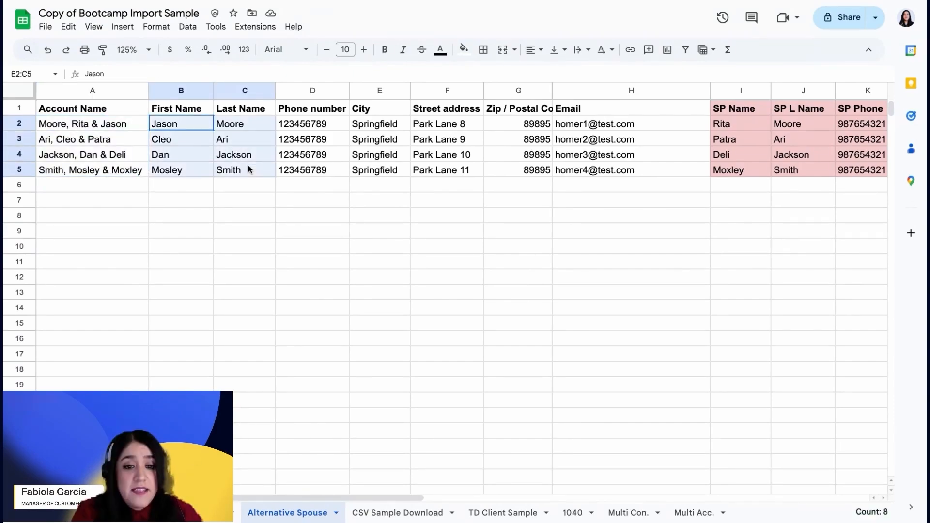
left_click_drag(338, 129, 584, 175)
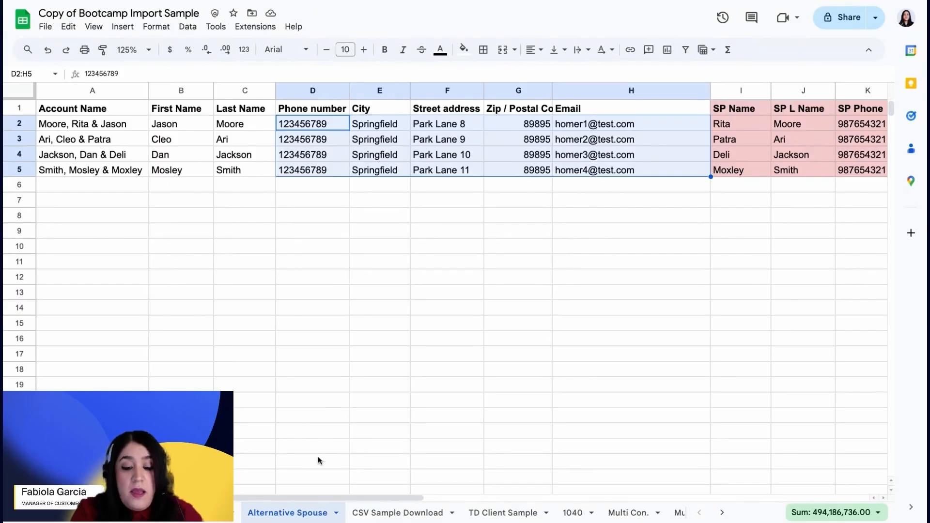
left_click_drag(357, 498, 470, 496)
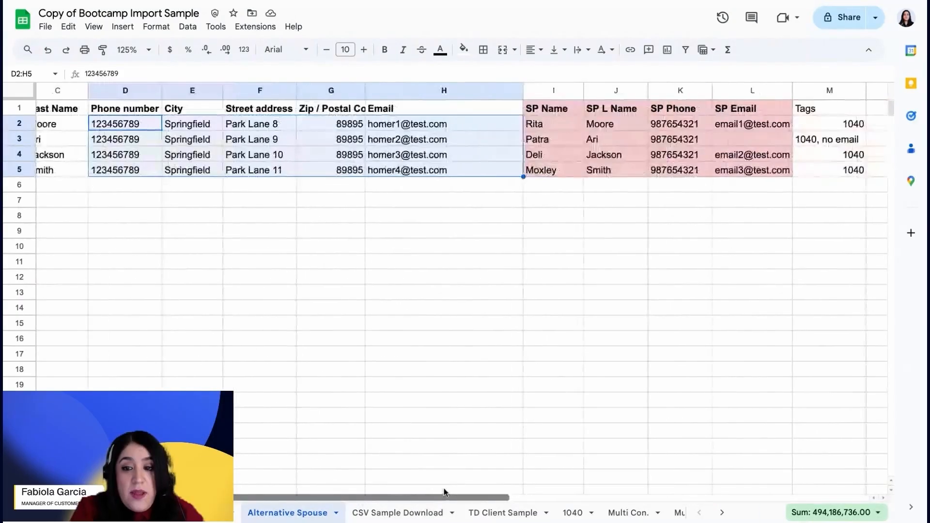
left_click(557, 109)
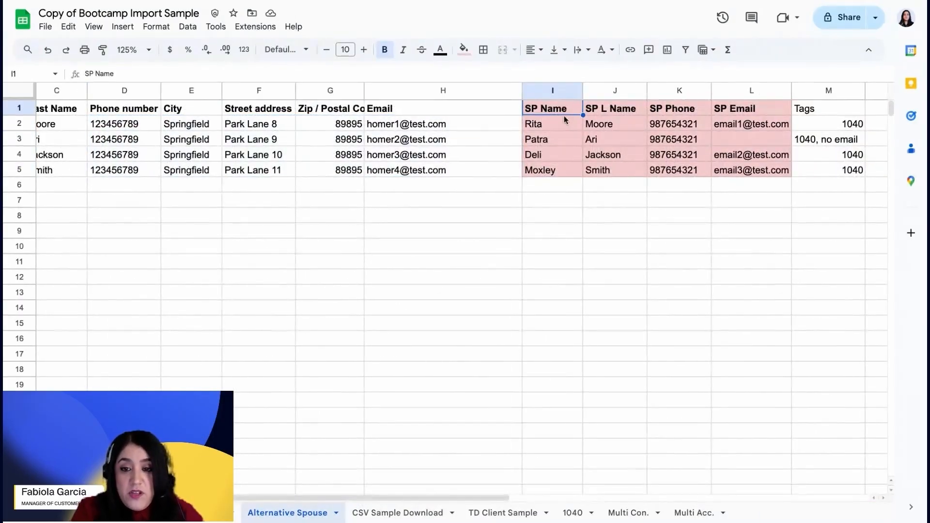
left_click(635, 112)
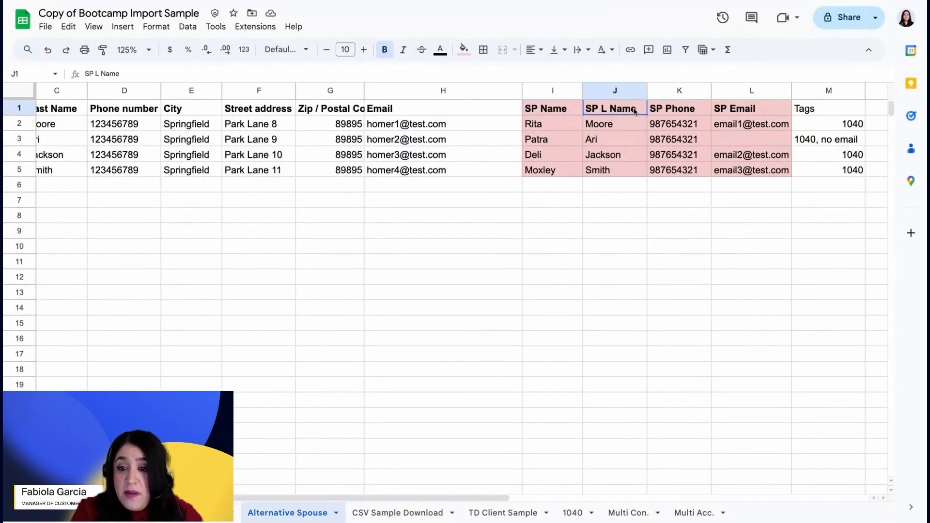
left_click(693, 116)
left_click(762, 116)
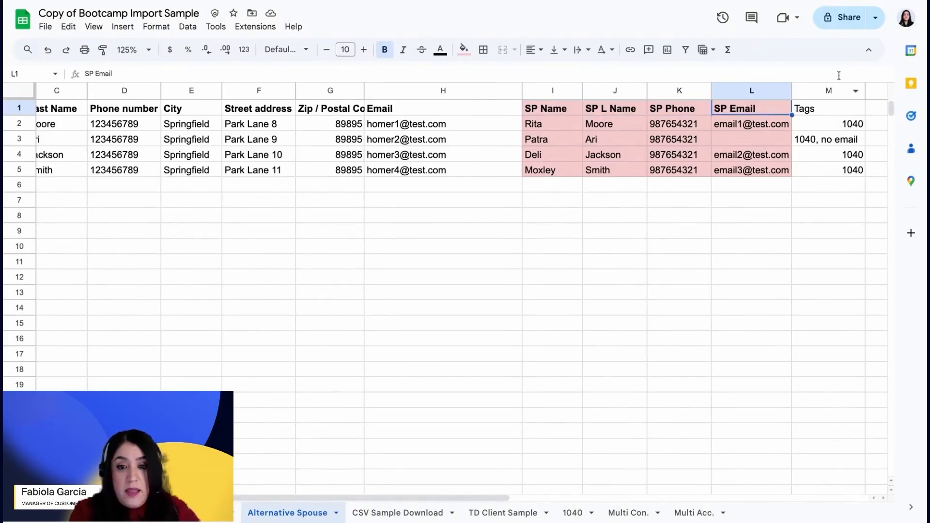
left_click(829, 90)
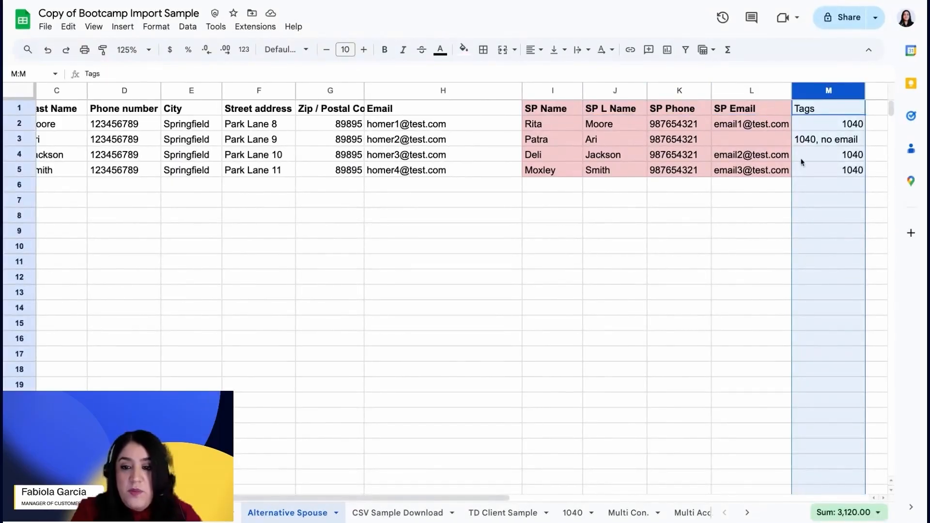
Select the main account and contact data, then the spouse first and last names.
mouse_move(395, 495)
left_mouse_down()
mouse_move(478, 496)
mouse_move(381, 486)
left_mouse_up()
scroll(270, 473, "left", 3)
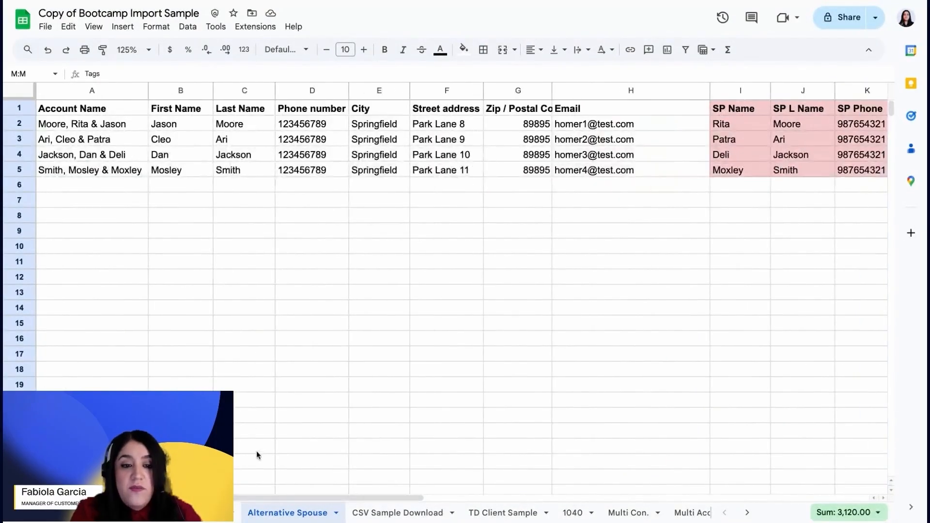
left_click_drag(609, 308, 73, 124)
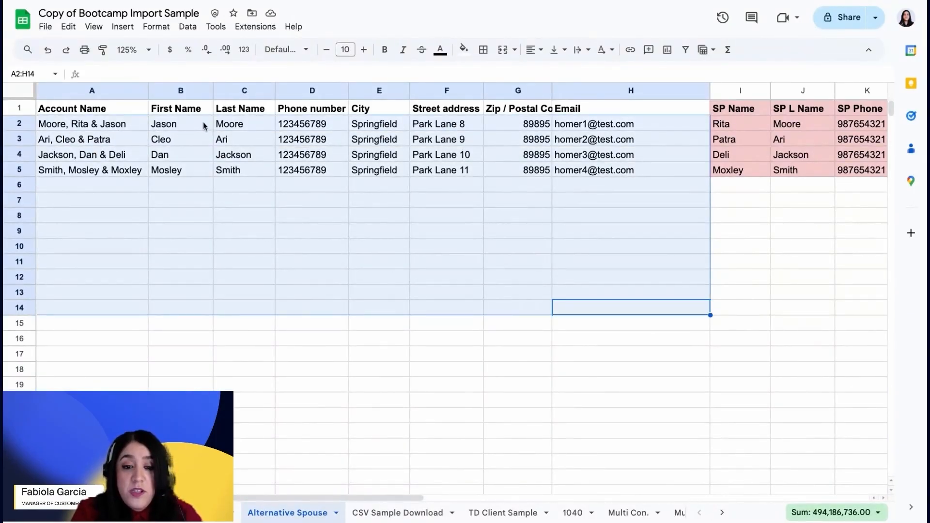
left_click_drag(733, 125, 808, 235)
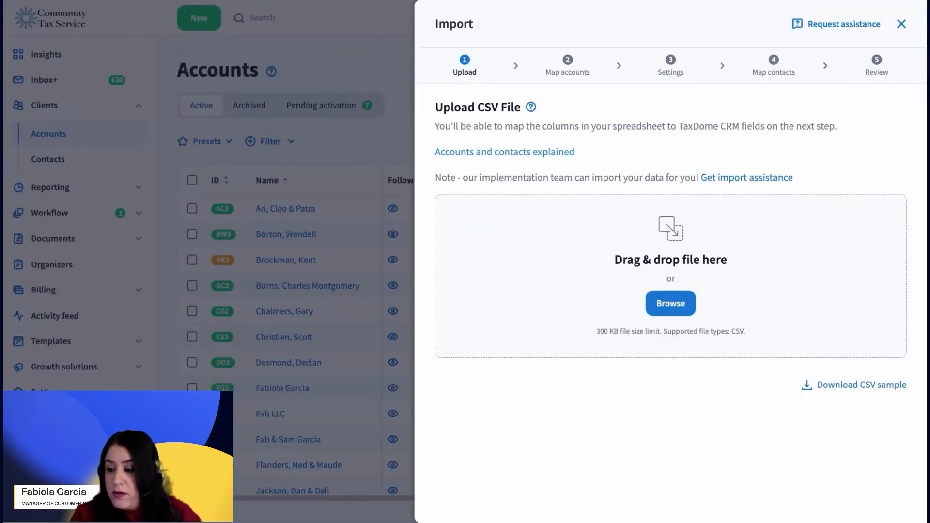
Upload the spouse CSV to the account import and set the account type to Individual.
left_click_drag(926, 290, 712, 254)
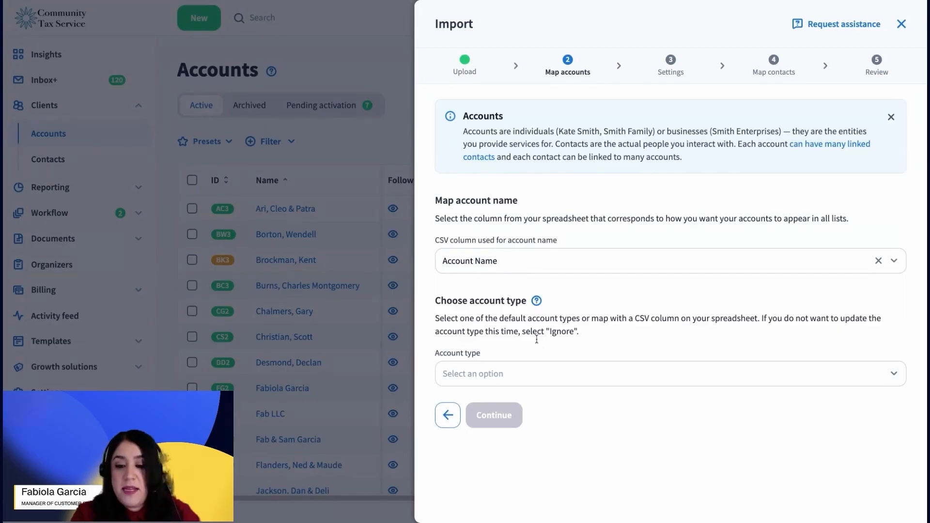
left_click(545, 374)
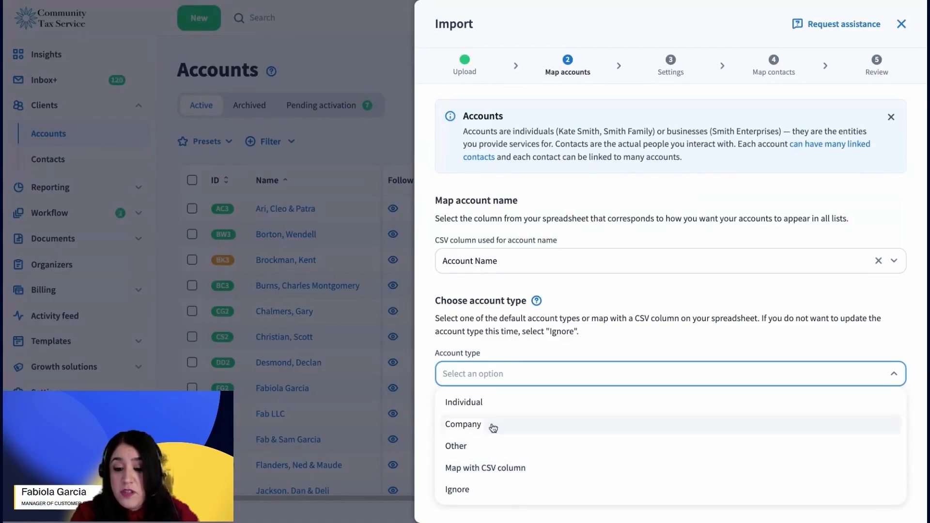
left_click(486, 403)
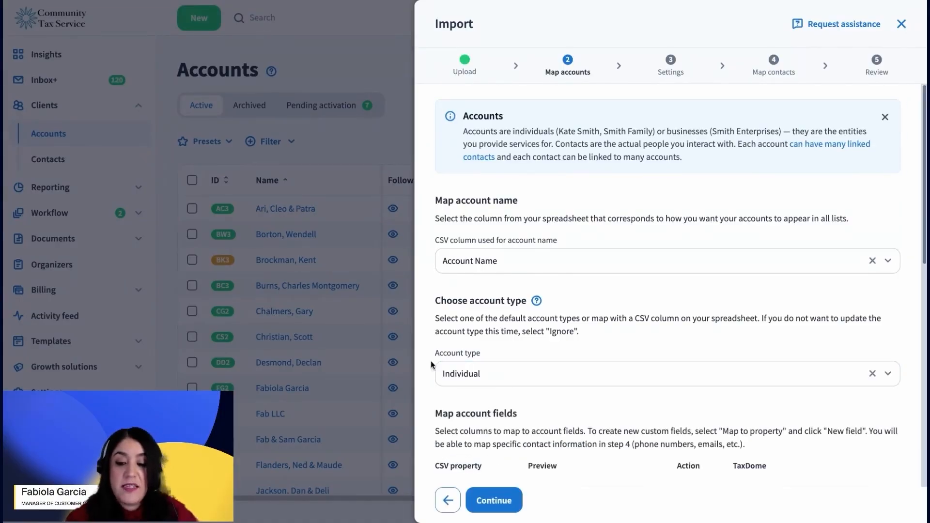
left_click(502, 372)
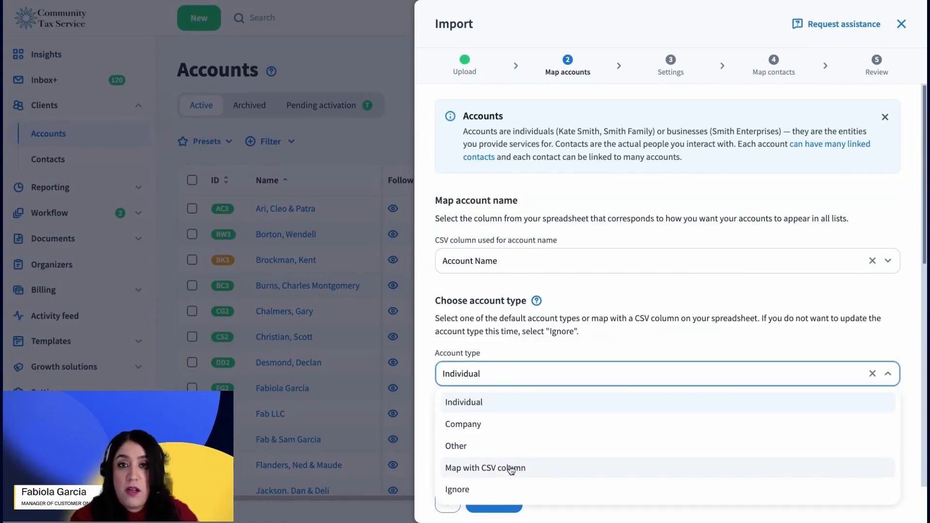
left_click(499, 403)
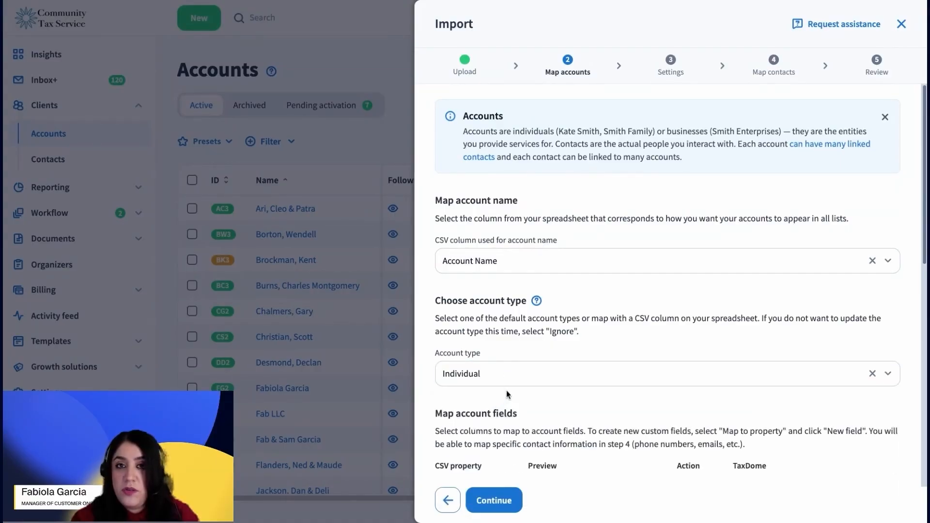
Review the Map accounts columns and continue to the Settings step.
scroll(542, 383, "down", 3)
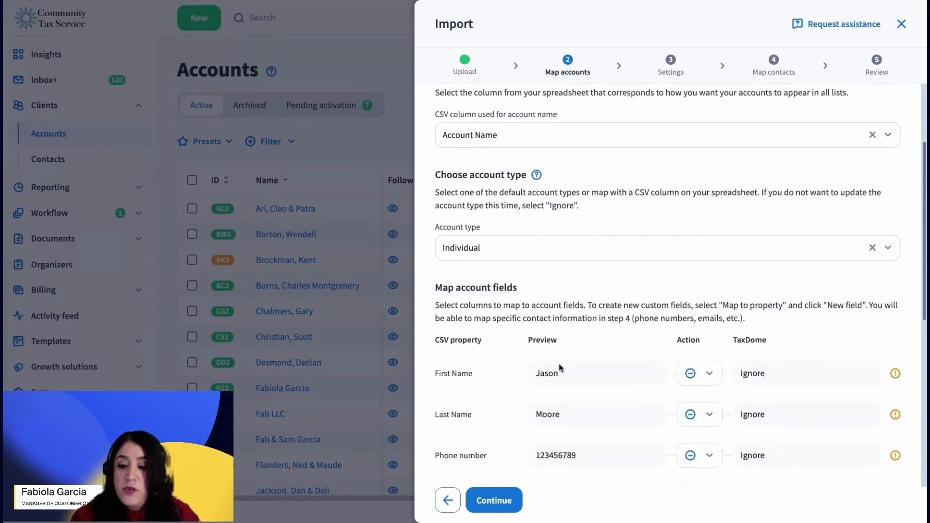
scroll(559, 368, "down", 4)
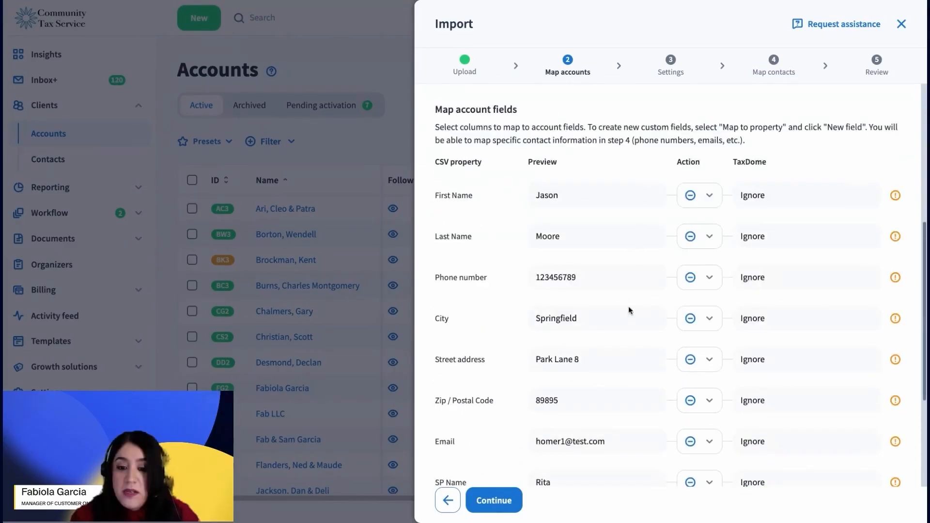
scroll(629, 323, "down", 2)
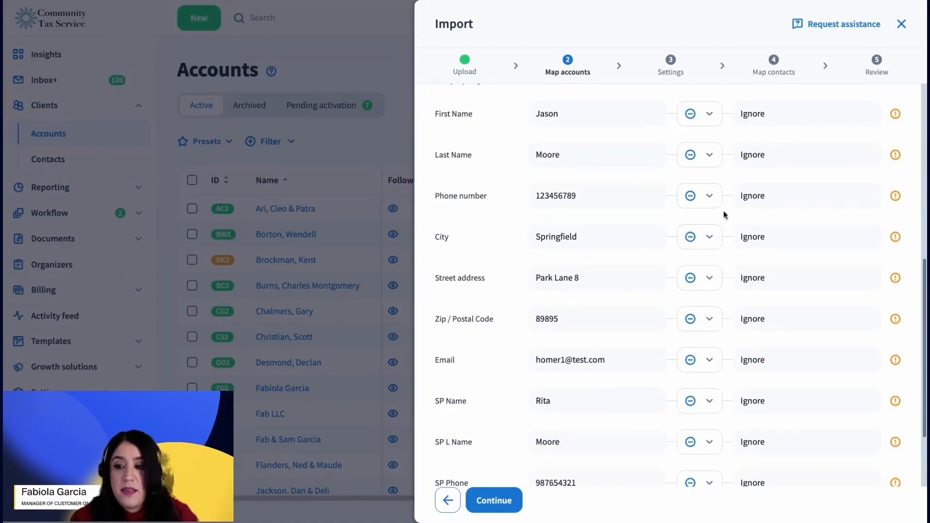
scroll(681, 277, "down", 3)
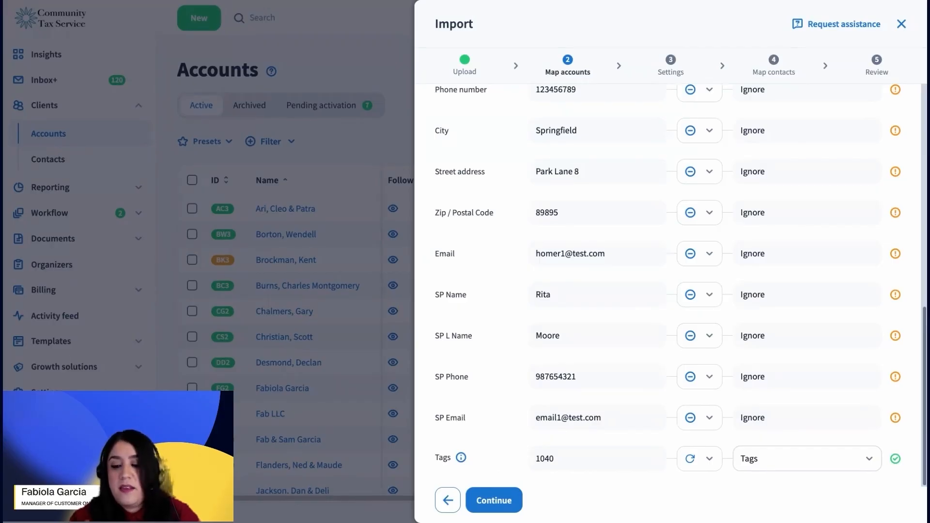
left_click(521, 503)
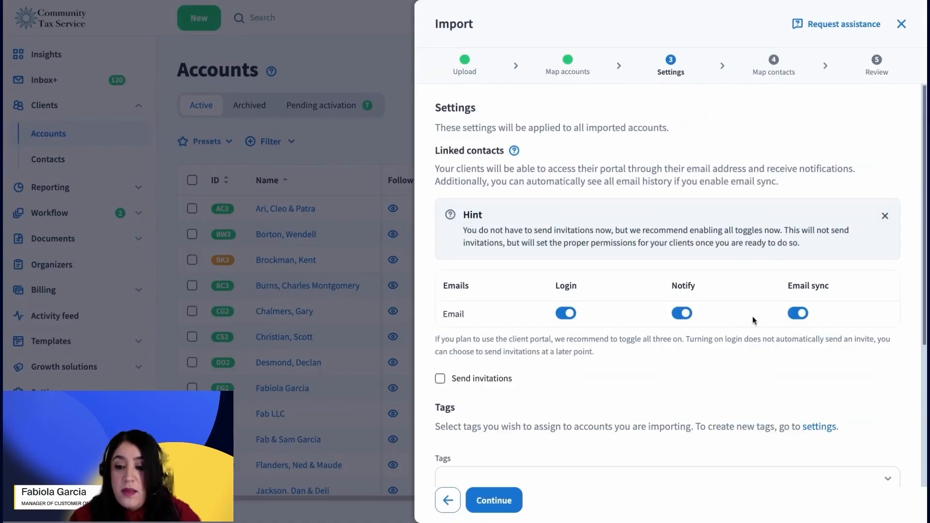
Tag the imported accounts 'upload 2/6' and continue to the contact mapping.
scroll(753, 320, "down", 5)
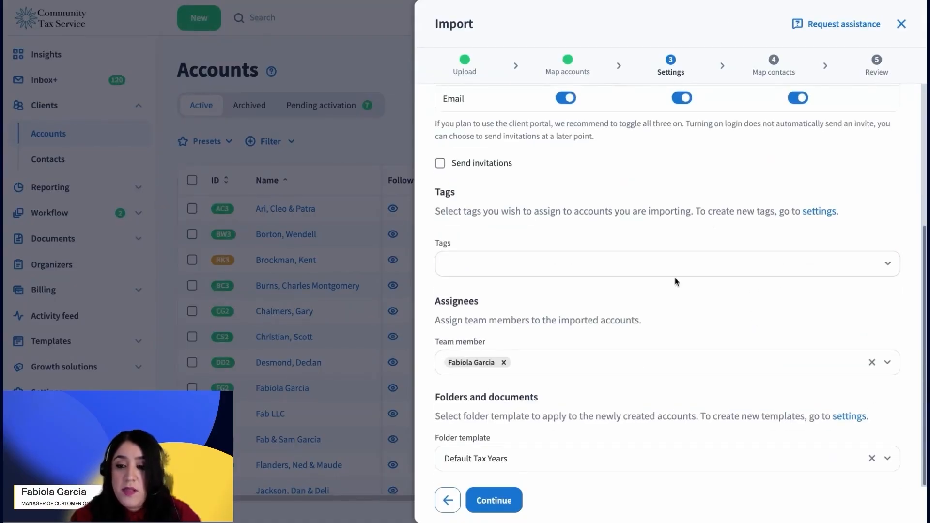
left_click(507, 270)
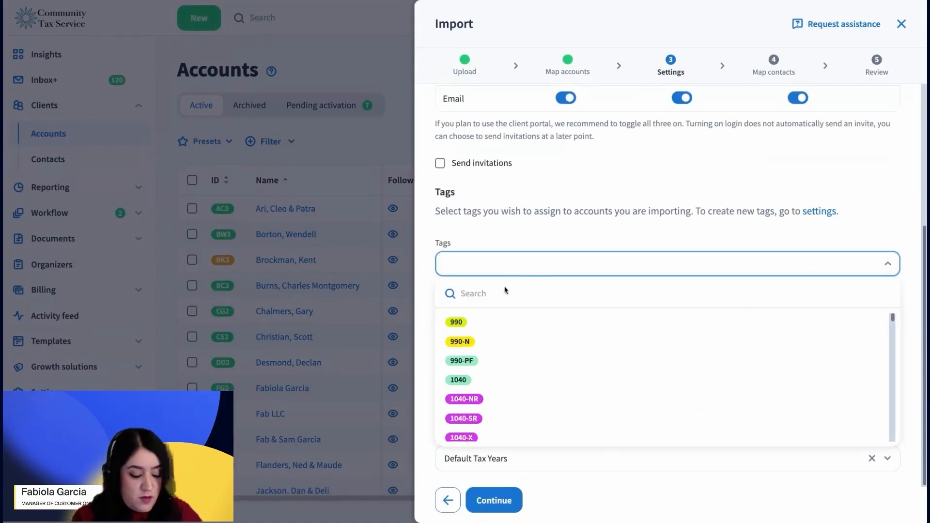
type("upload 2/6")
left_click(464, 322)
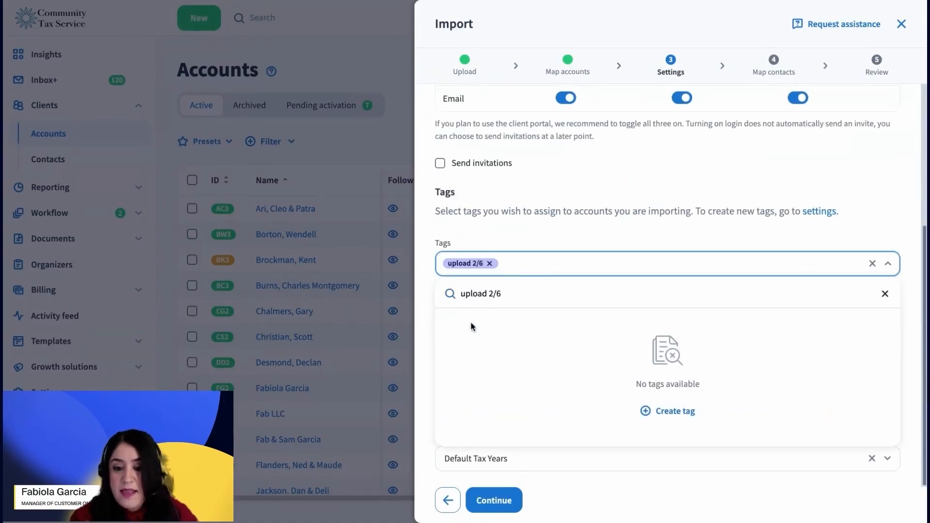
left_click(611, 237)
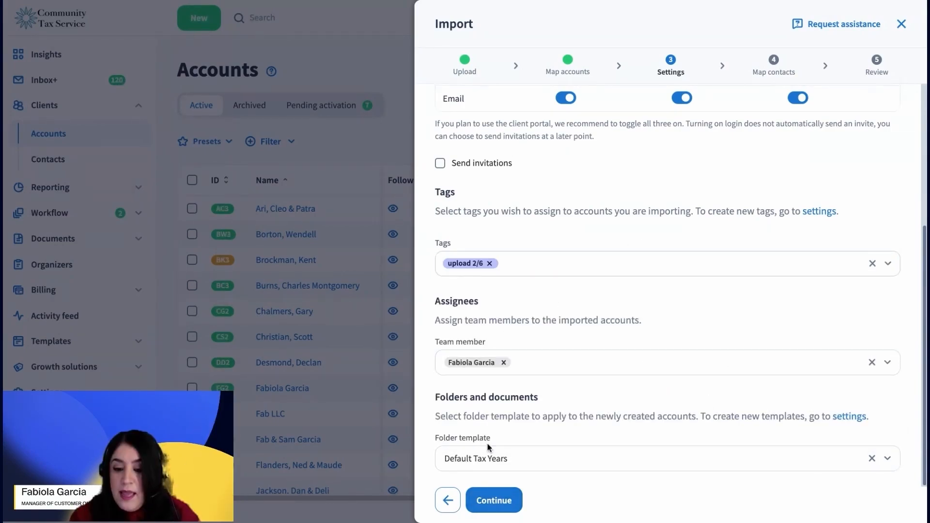
left_click(504, 503)
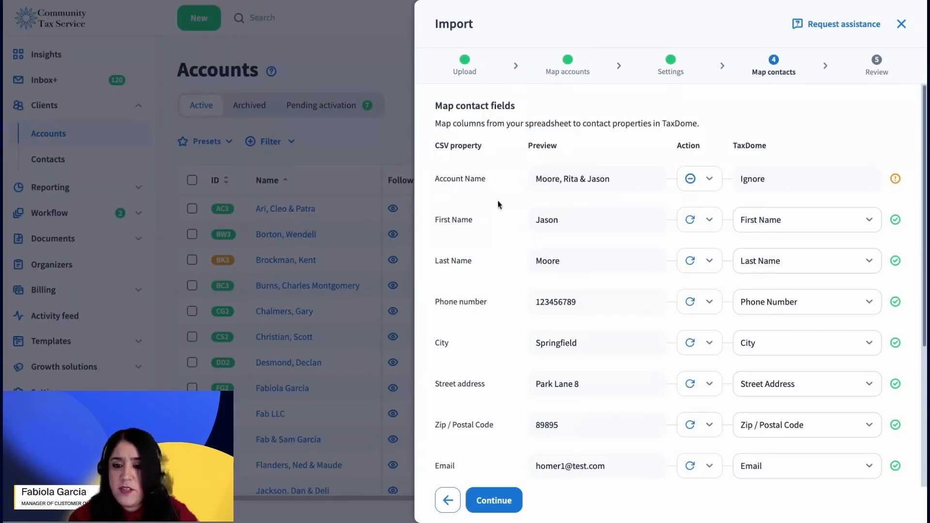
Map the street address column to the Street Address field and review the remaining contact mappings.
left_click_drag(437, 180, 486, 180)
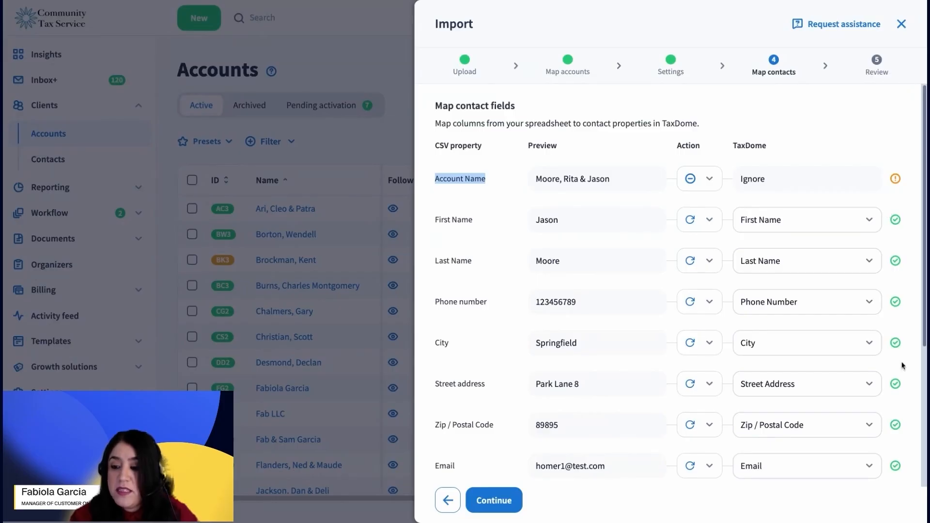
scroll(613, 404, "down", 2)
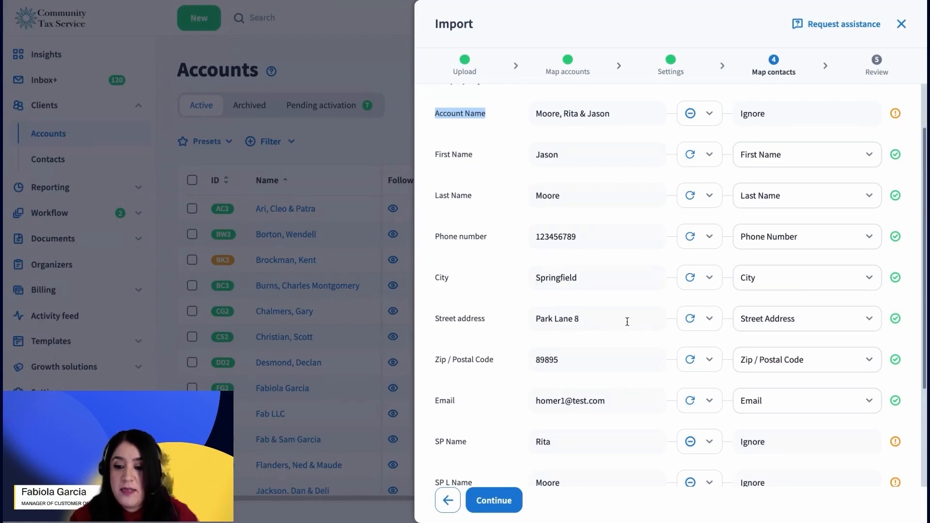
left_click(711, 319)
left_click(715, 385)
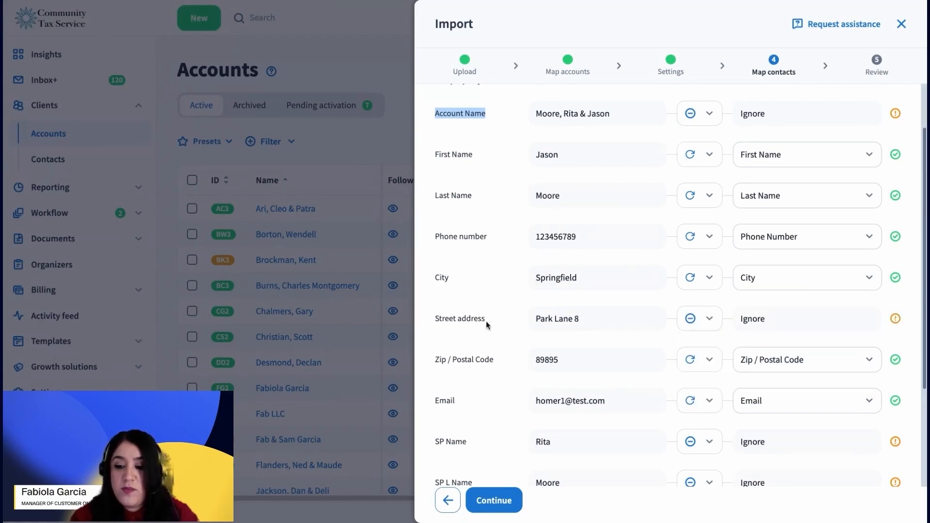
left_click(691, 322)
left_click(723, 352)
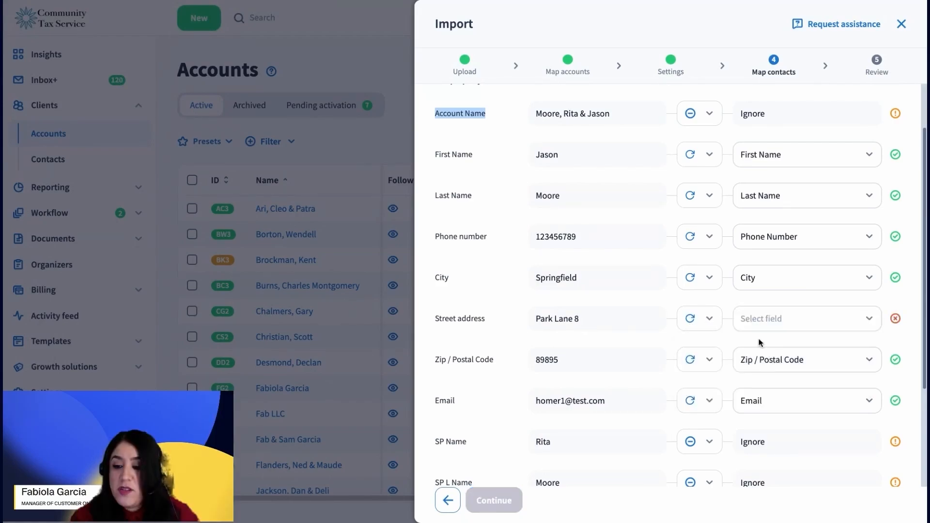
left_click(815, 318)
scroll(826, 213, "down", 1)
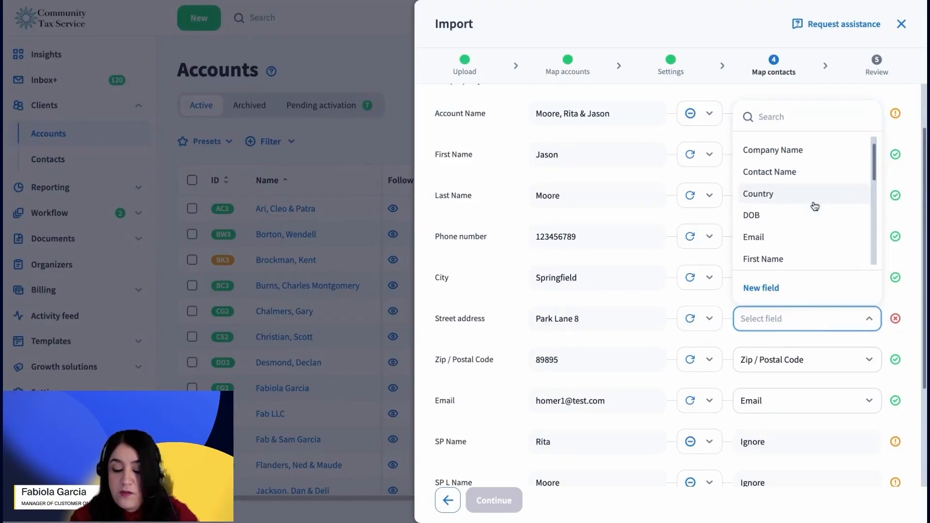
left_click(779, 116)
type("s")
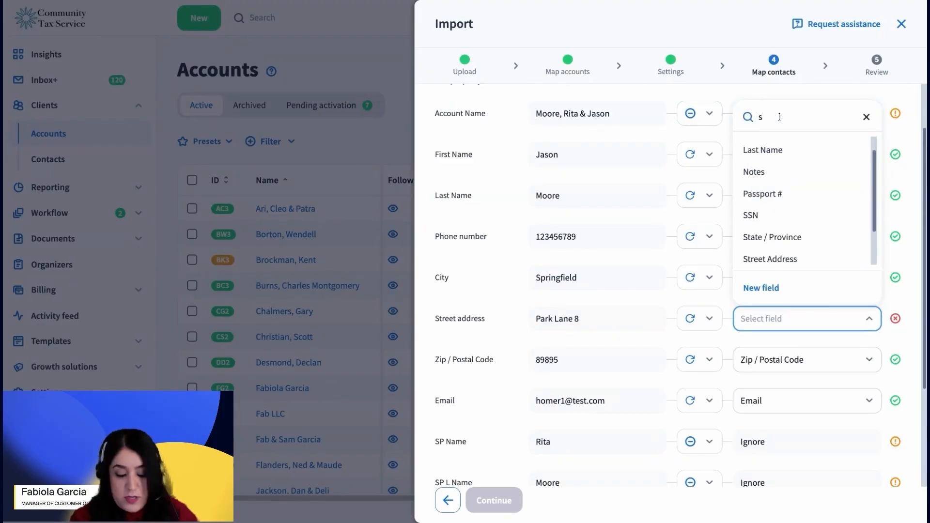
type("t")
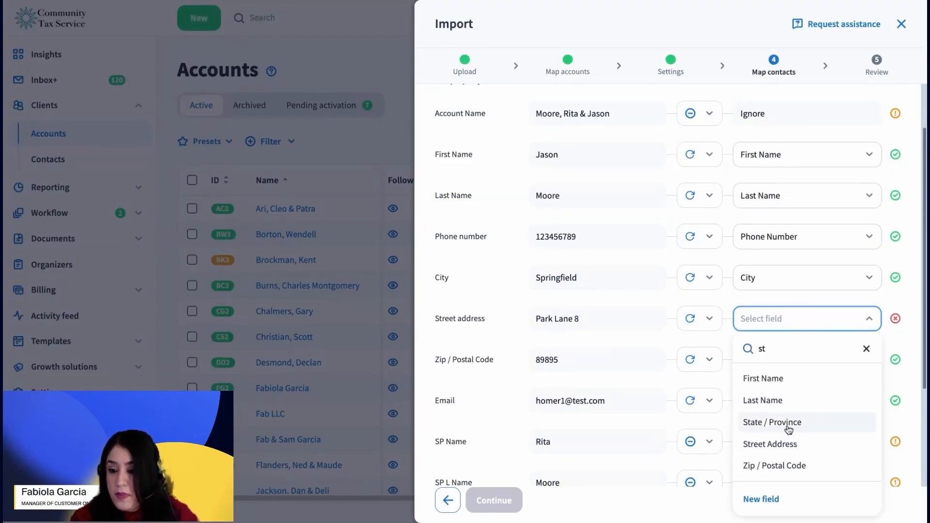
left_click(788, 444)
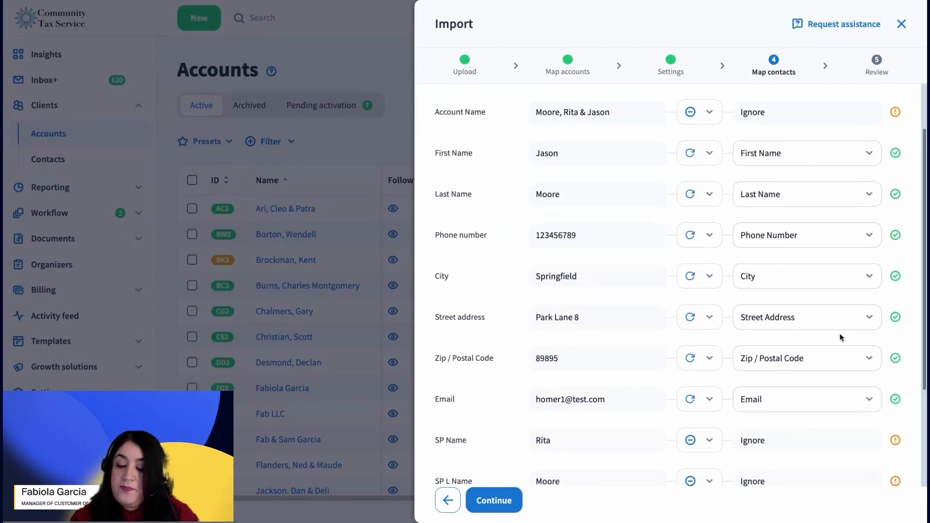
scroll(839, 334, "down", 3)
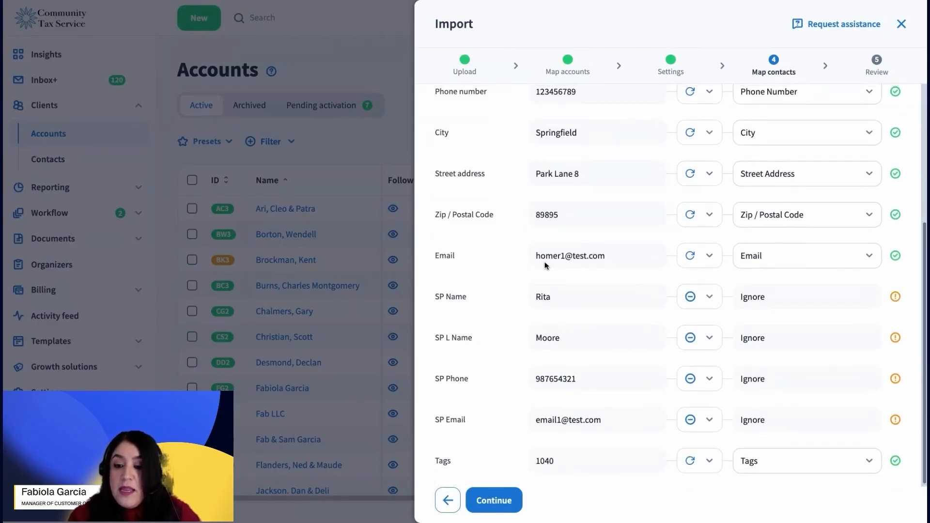
scroll(546, 261, "up", 3)
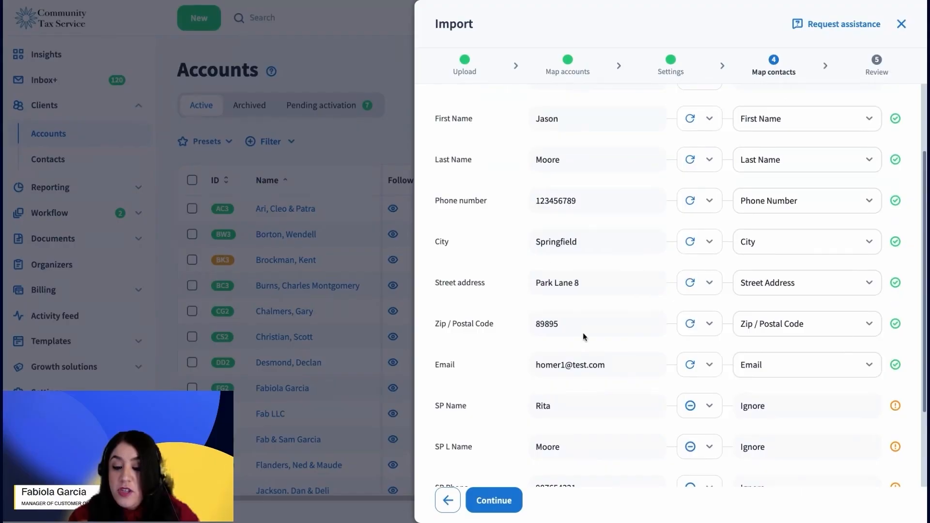
scroll(583, 333, "down", 3)
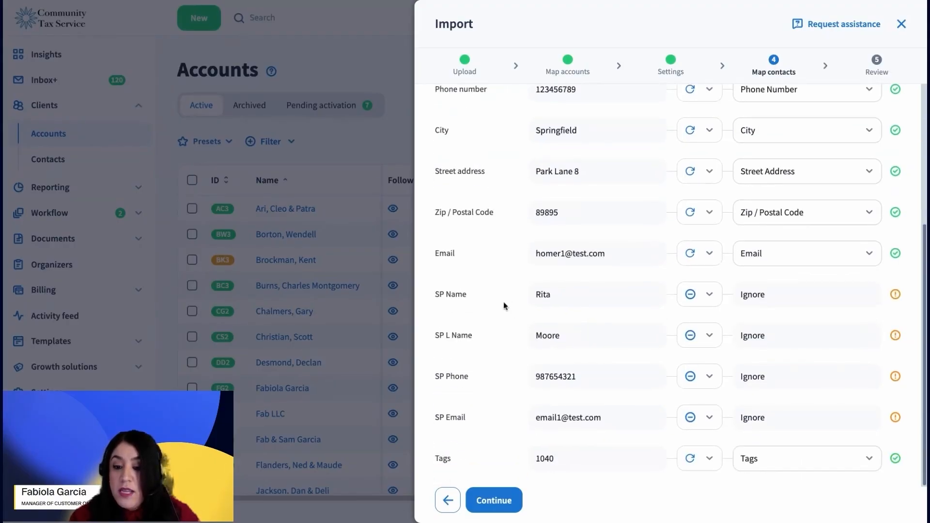
scroll(585, 301, "up", 3)
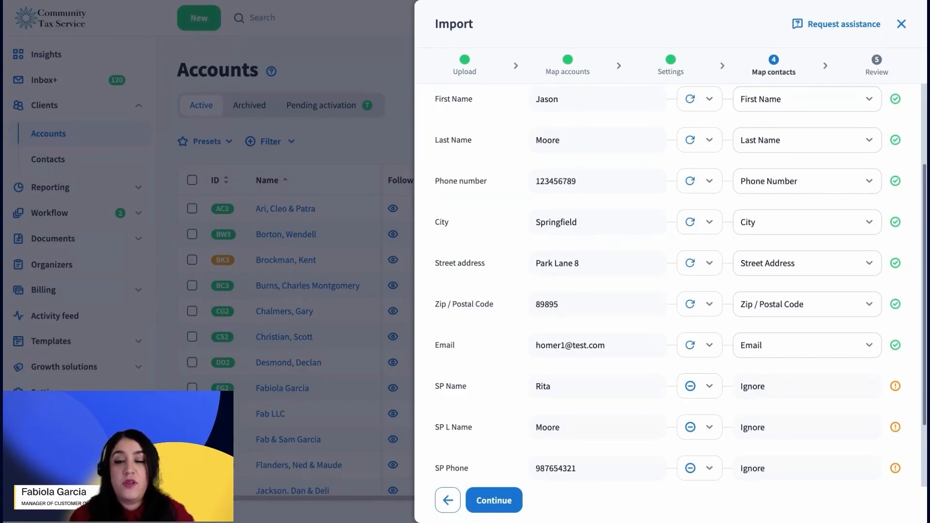
scroll(561, 312, "down", 3)
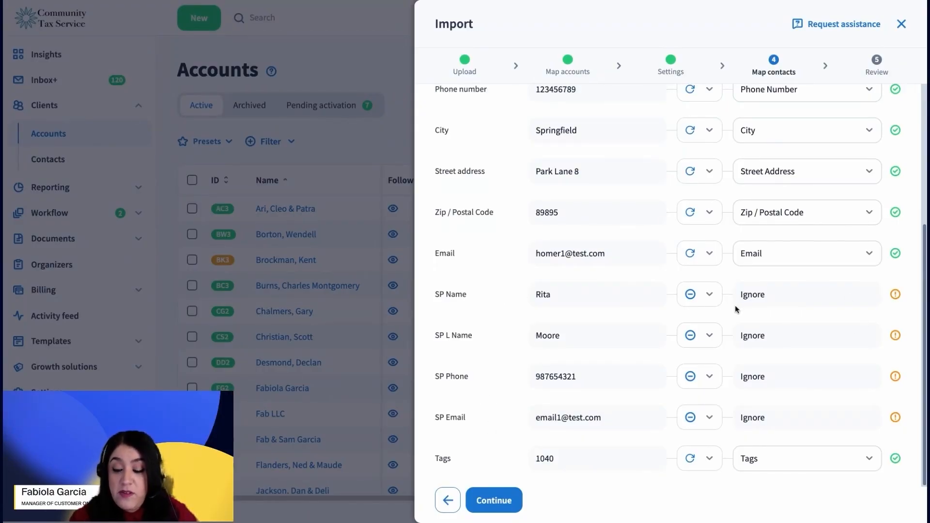
Review and start the import, which imports 4 contacts and updates 4 accounts.
left_click(515, 510)
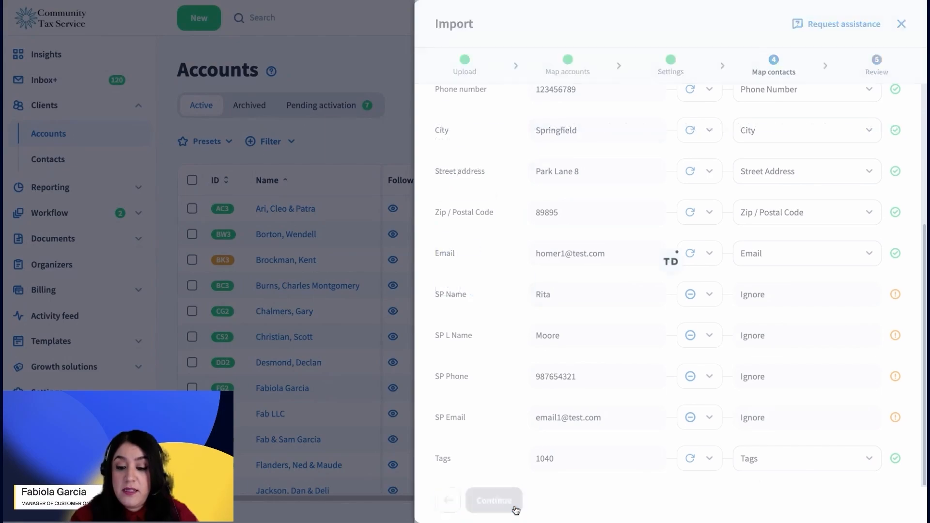
scroll(499, 499, "down", 3)
left_click(499, 501)
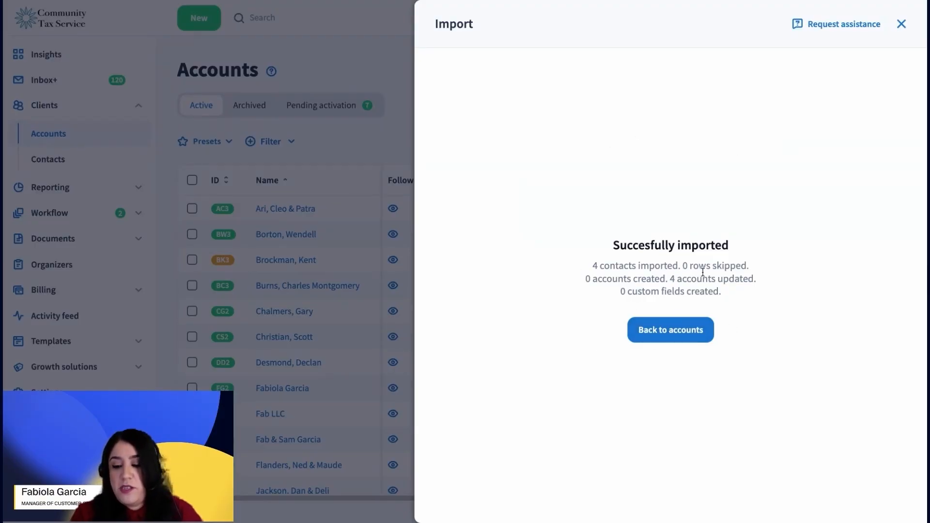
left_click(677, 336)
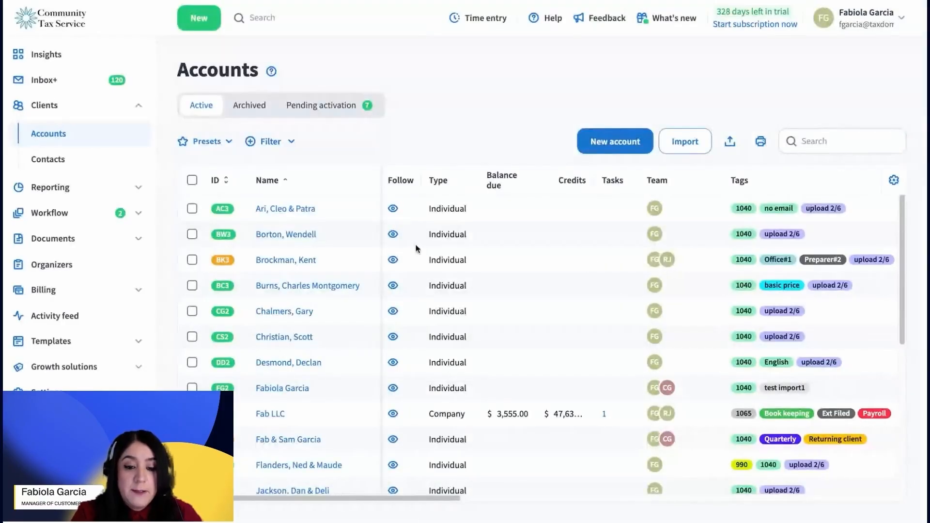
scroll(443, 266, "down", 6)
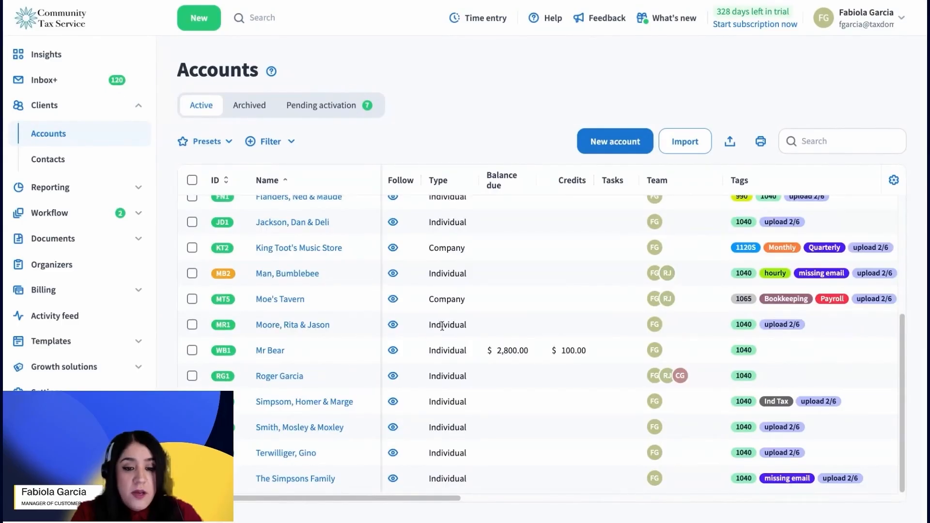
left_click(296, 325)
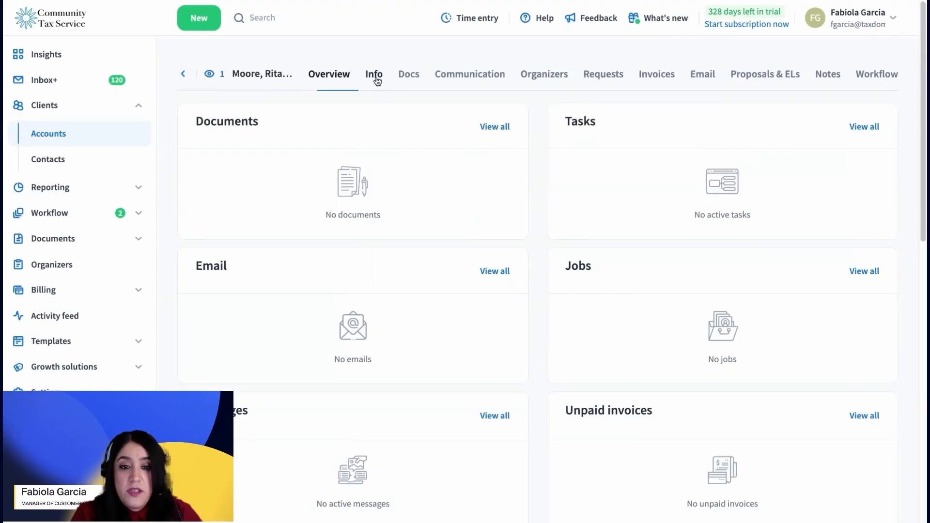
left_click(375, 79)
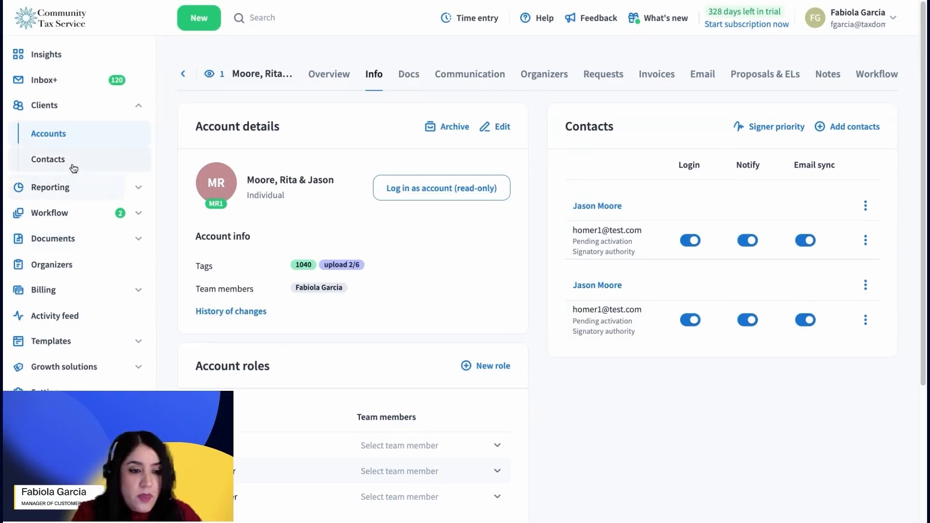
left_click(183, 74)
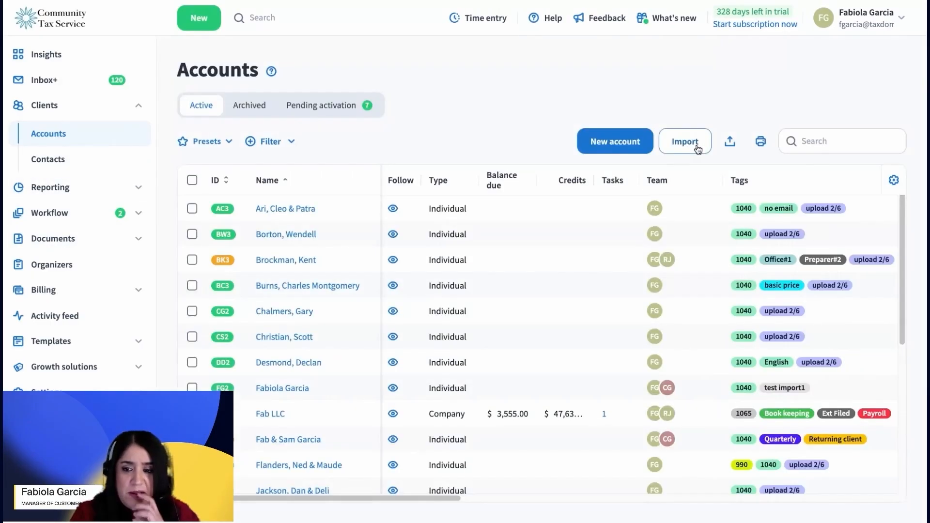
Start a new CSV import with Account Name as the name column and Individual account type.
left_click(697, 149)
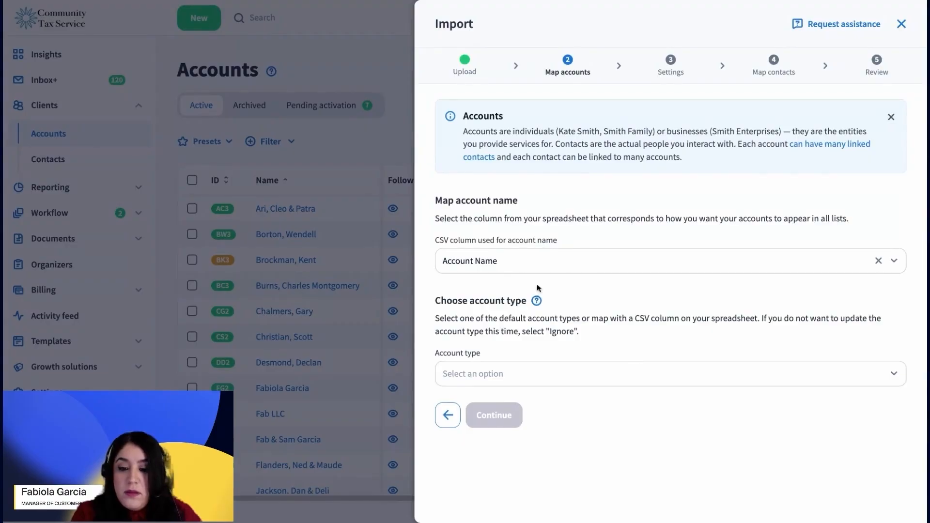
left_click(513, 266)
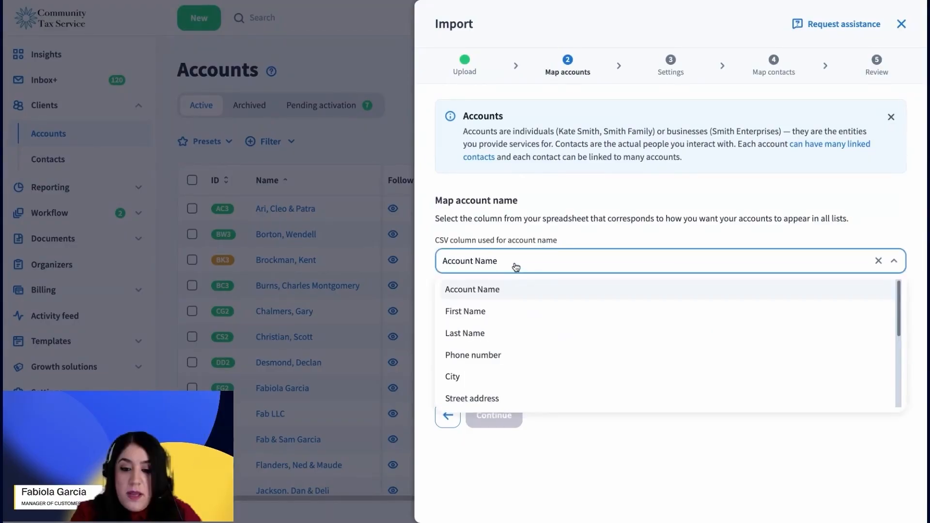
left_click(504, 291)
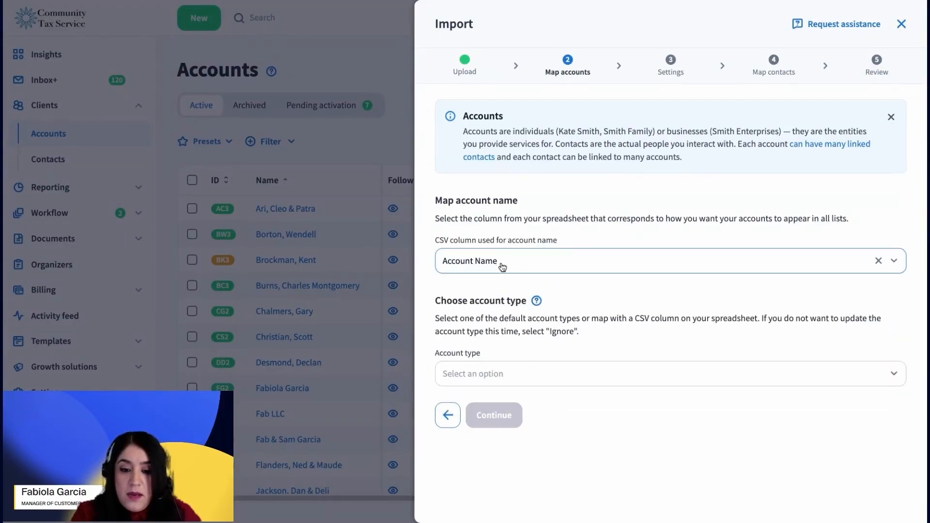
left_click(522, 375)
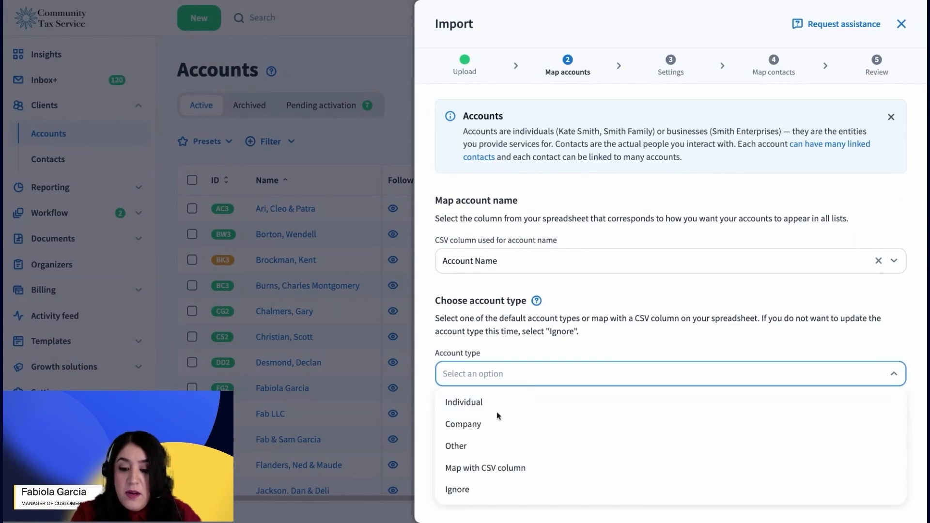
left_click(520, 400)
scroll(522, 401, "down", 7)
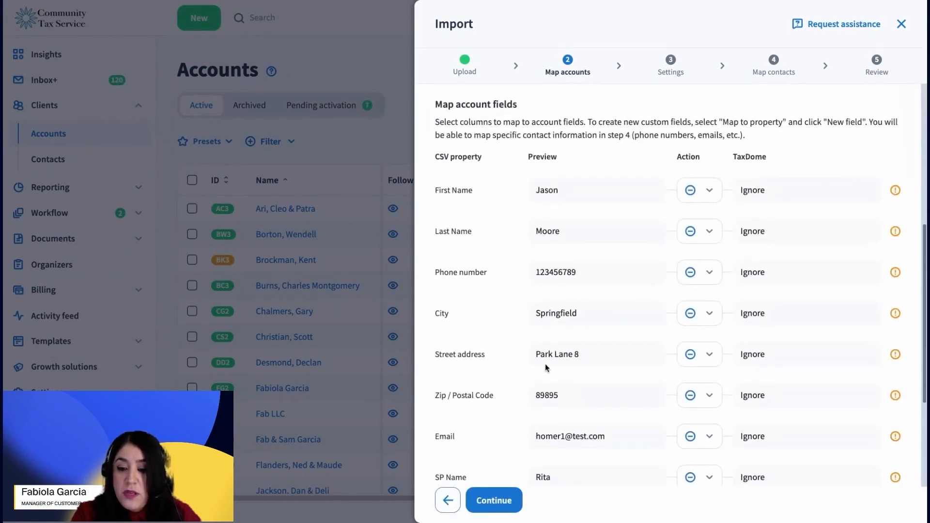
scroll(545, 363, "down", 2)
left_click(494, 500)
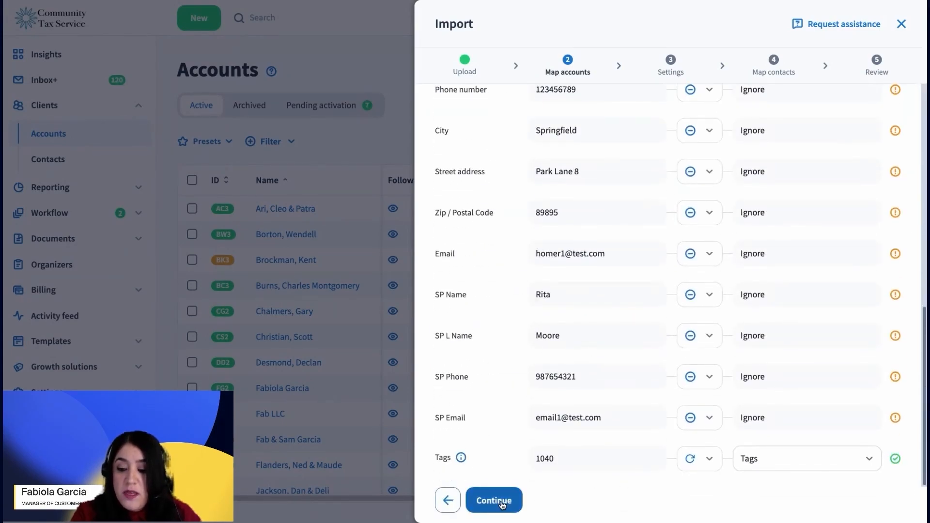
Tag the imported accounts 'upload 2/6' in Settings and proceed to contact mapping.
scroll(695, 363, "down", 5)
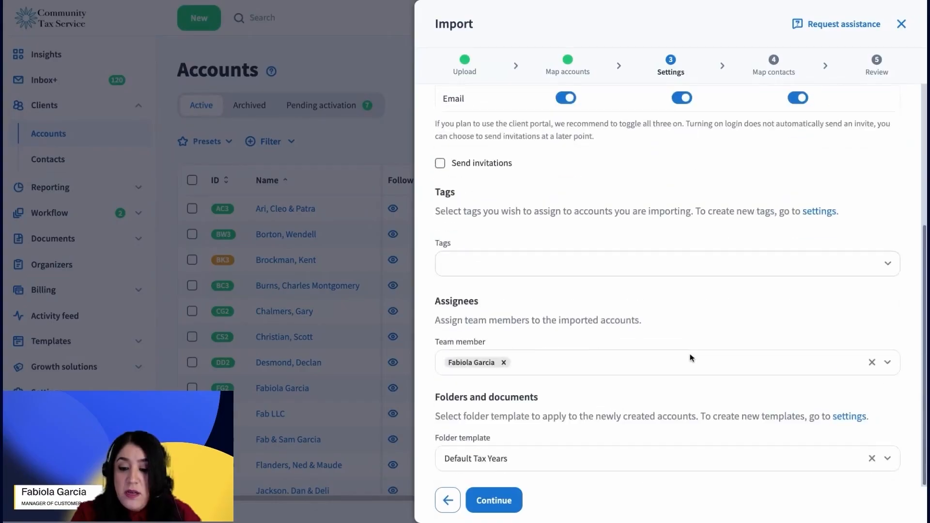
left_click(509, 265)
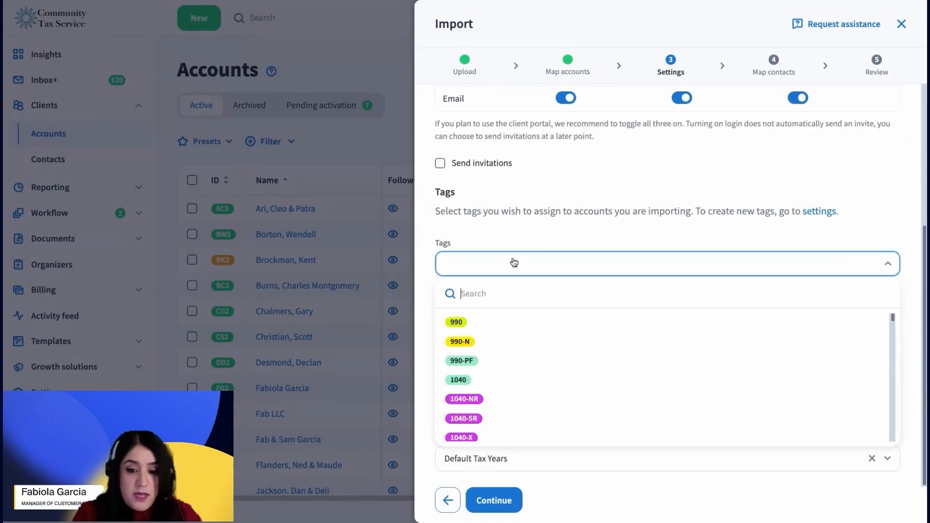
type("upload 2/6")
left_click(550, 324)
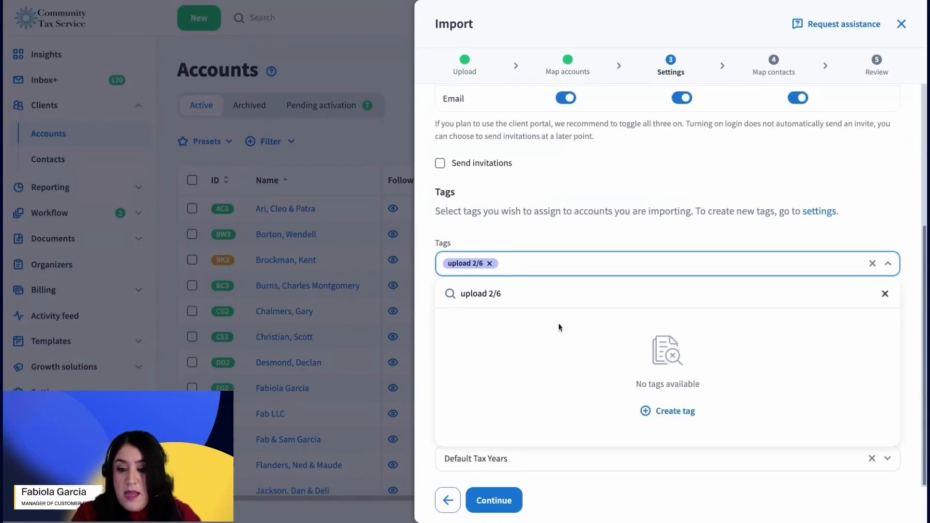
left_click(574, 237)
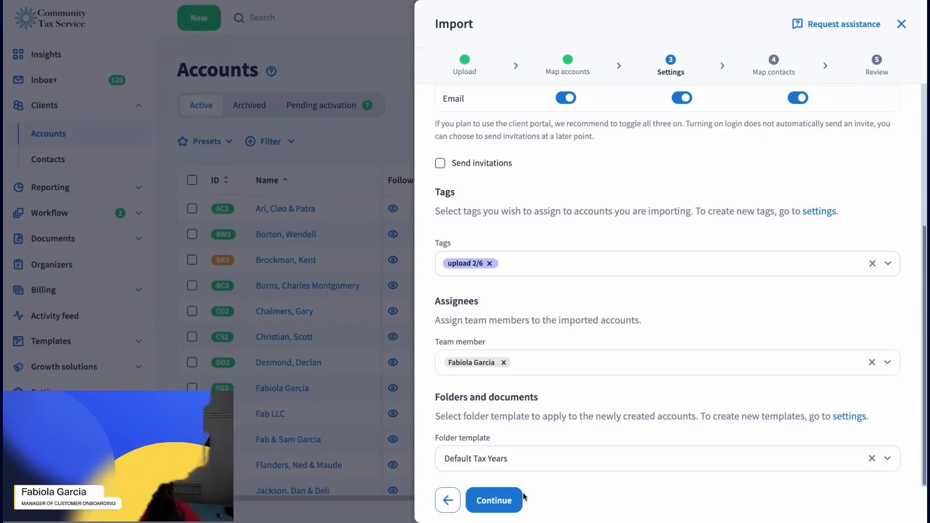
left_click(509, 499)
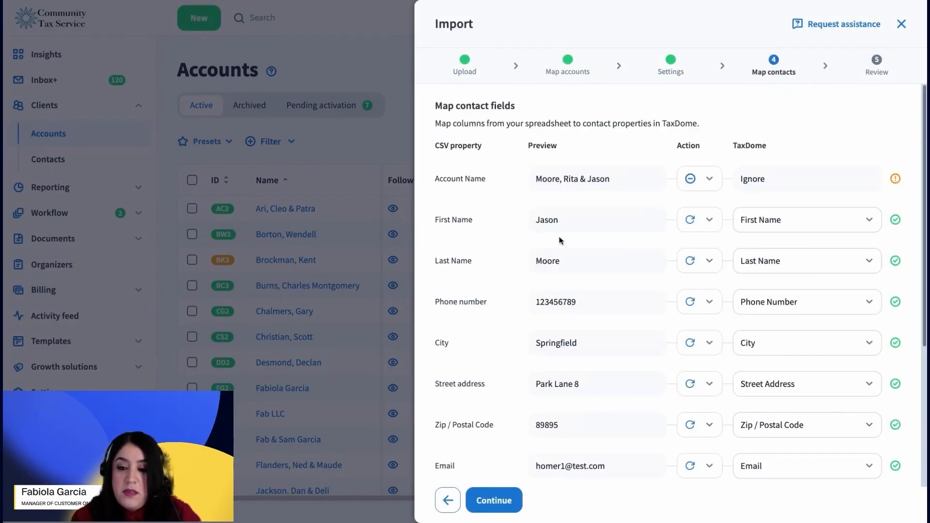
Set the primary First Name, Last Name, Phone number and Email columns to Ignore.
left_click(705, 222)
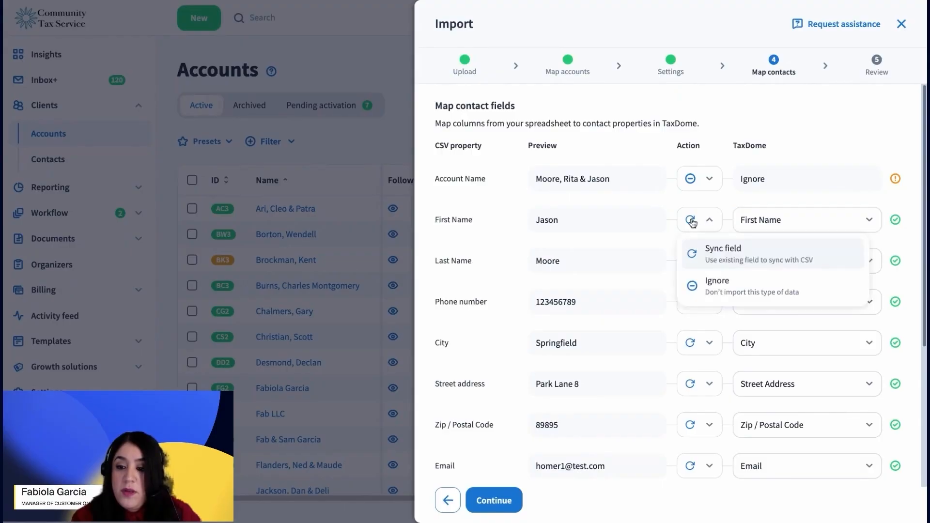
left_click(719, 287)
left_click(708, 263)
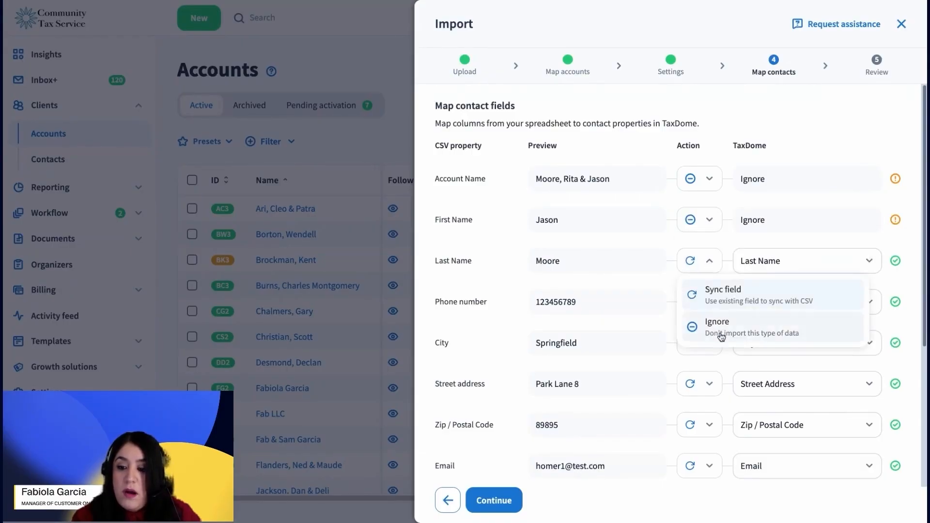
left_click(719, 306)
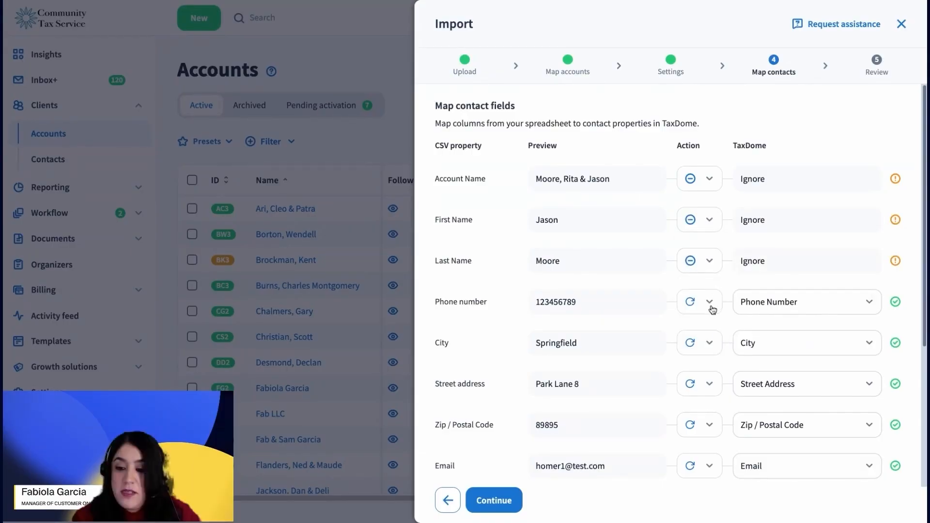
left_click(712, 309)
left_click(735, 377)
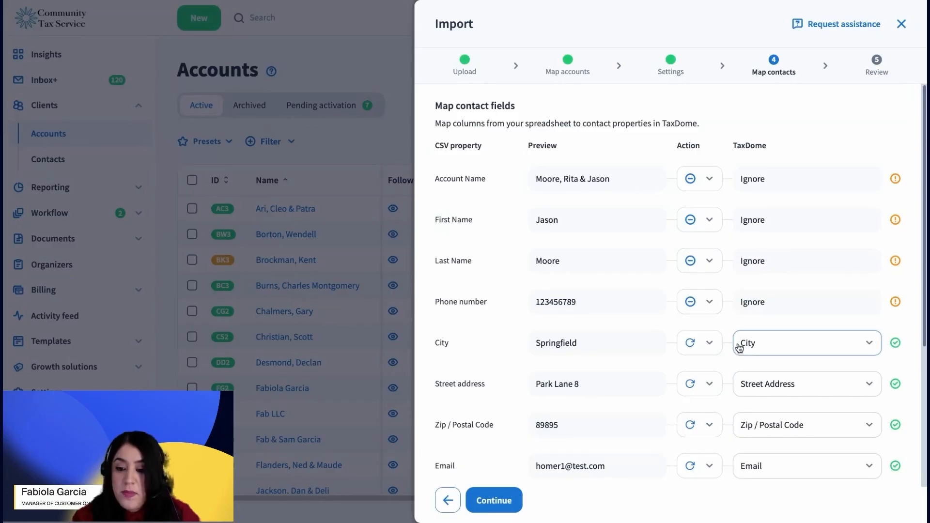
scroll(736, 341, "down", 1)
scroll(726, 339, "down", 1)
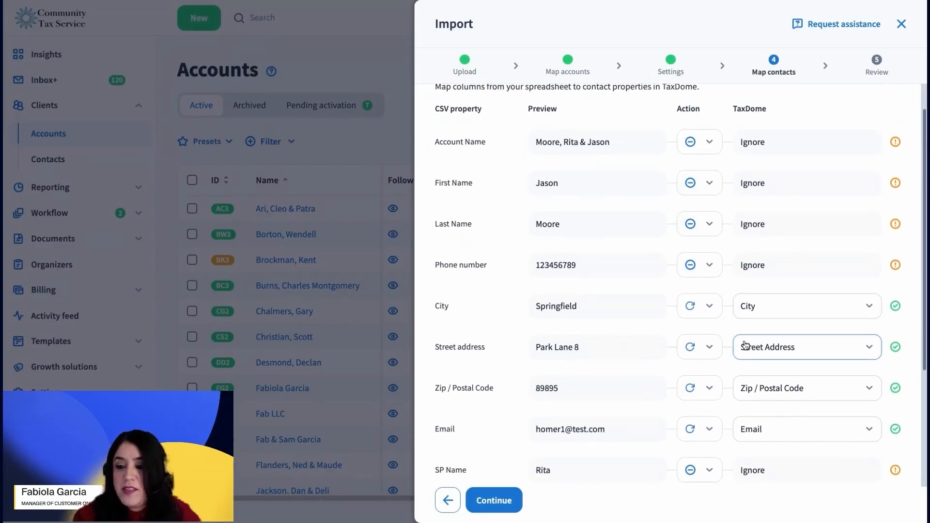
scroll(698, 413, "down", 6)
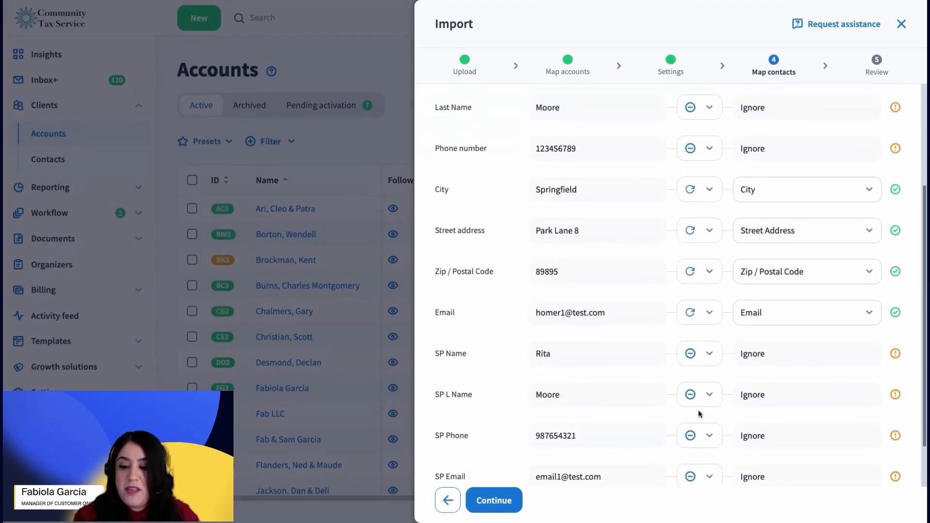
left_click(709, 257)
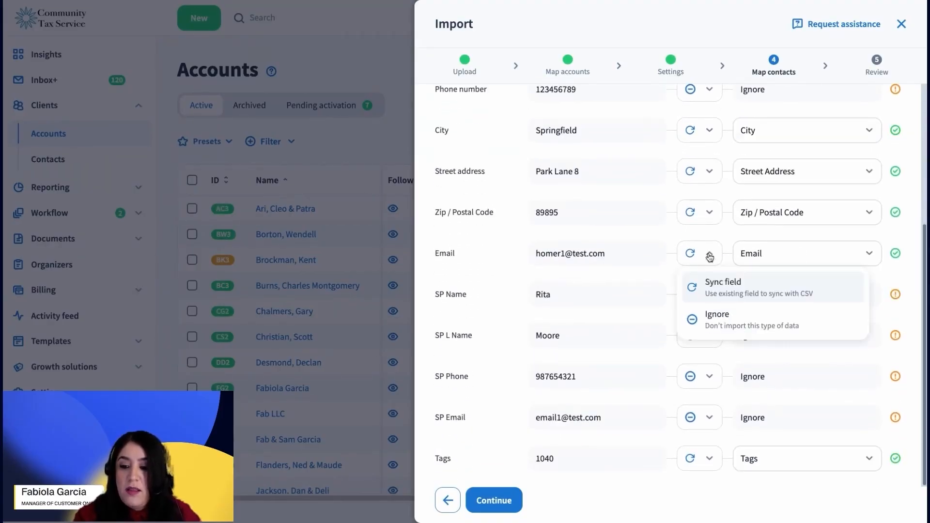
left_click(726, 320)
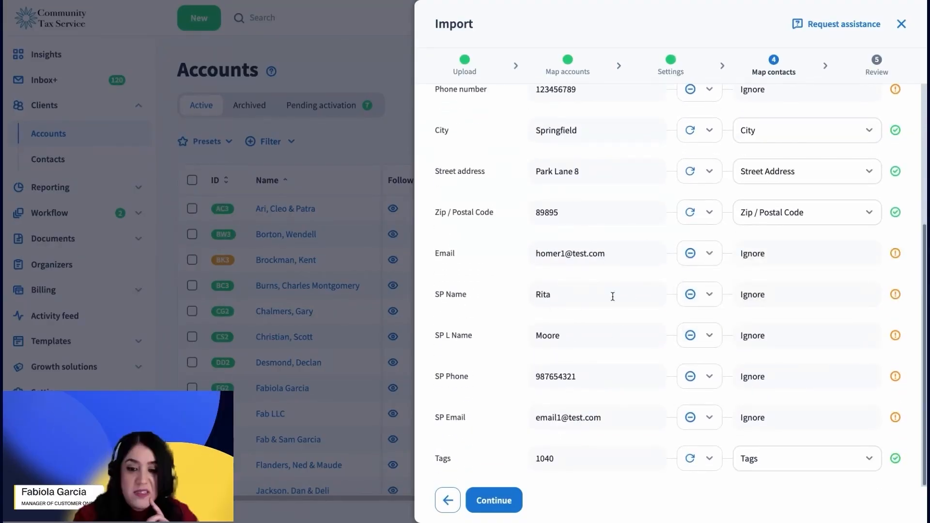
Sync the SP Name column to the First Name contact field.
left_click(688, 297)
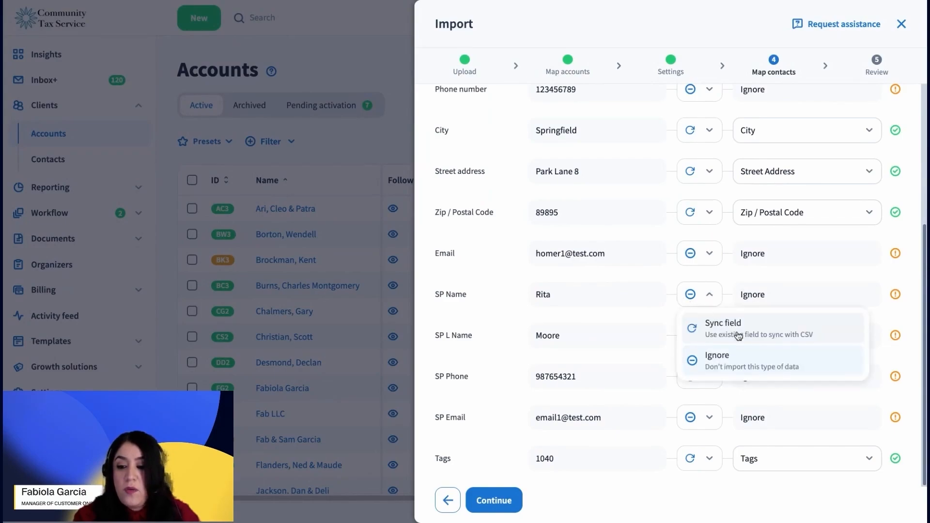
left_click(734, 329)
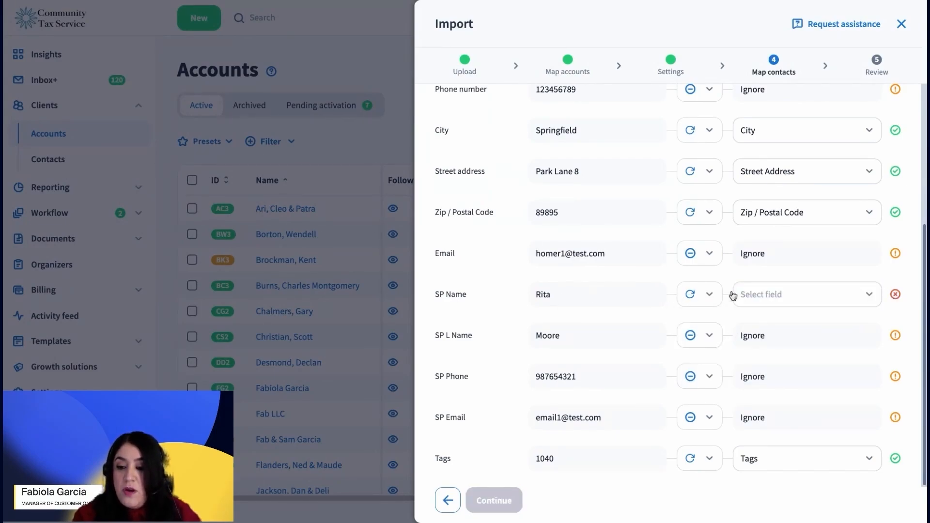
left_click(795, 297)
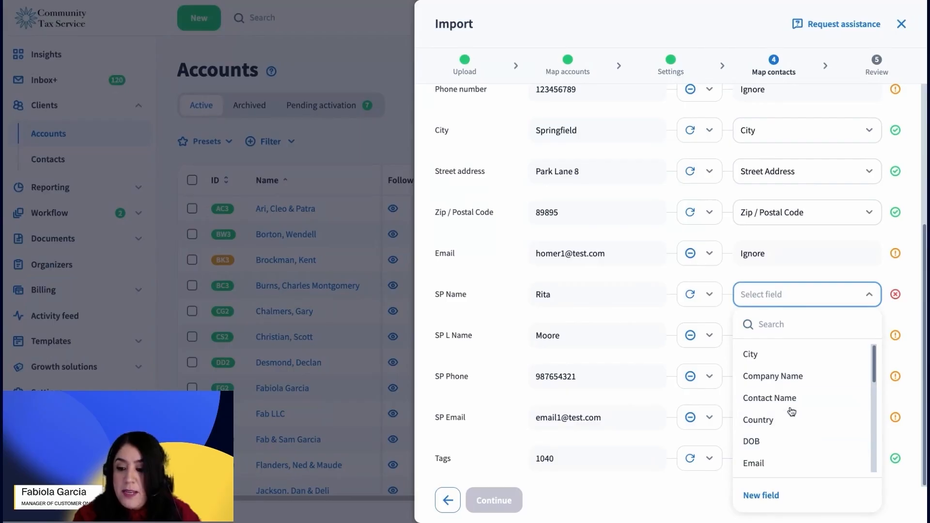
left_click(772, 297)
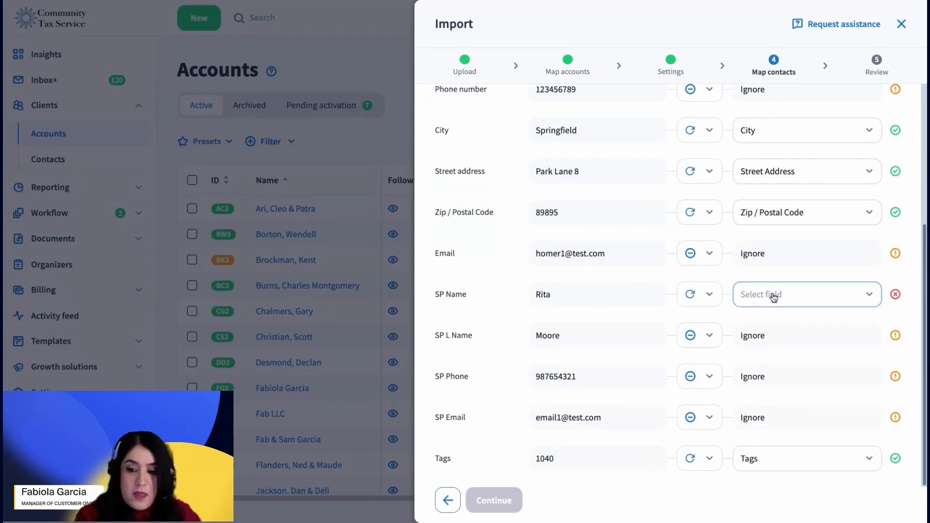
left_click(773, 294)
type("firt")
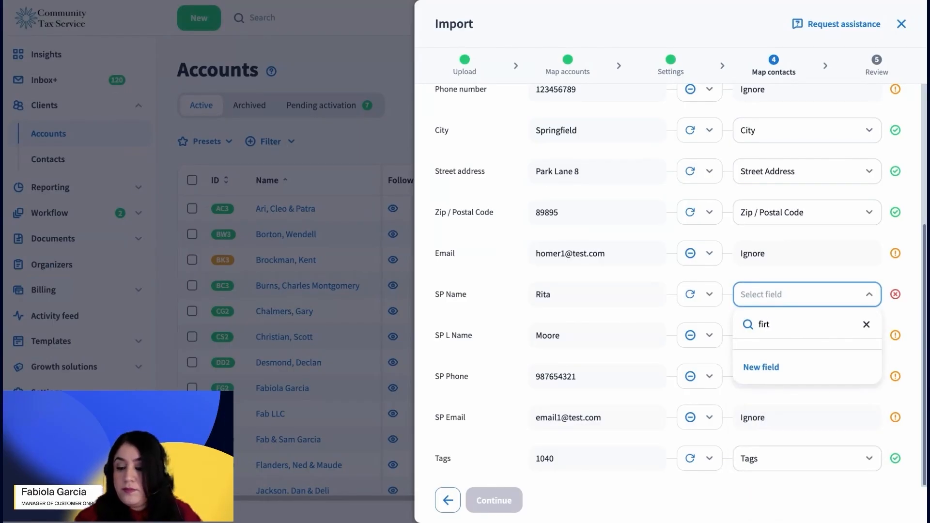
key("BackSpace")
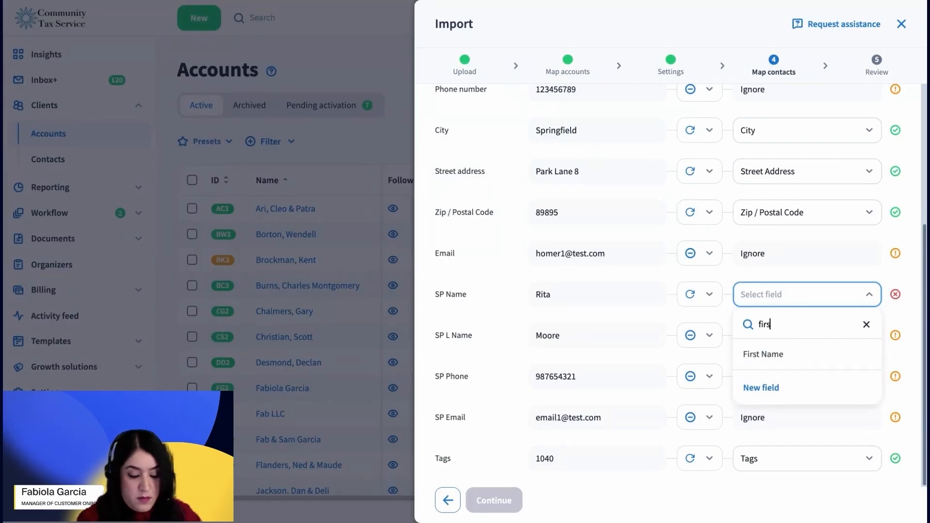
left_click(781, 363)
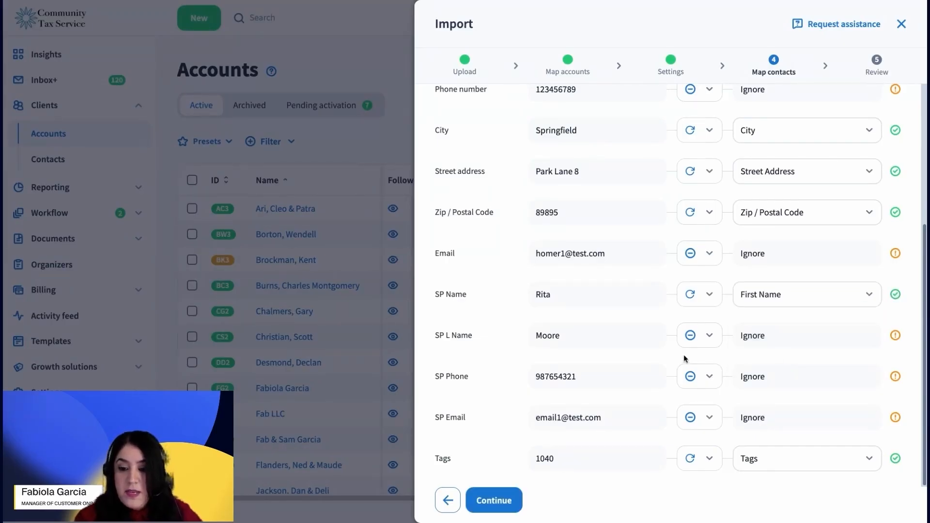
Sync SP L Name to Last Name and SP Phone to Phone Number.
left_click(706, 335)
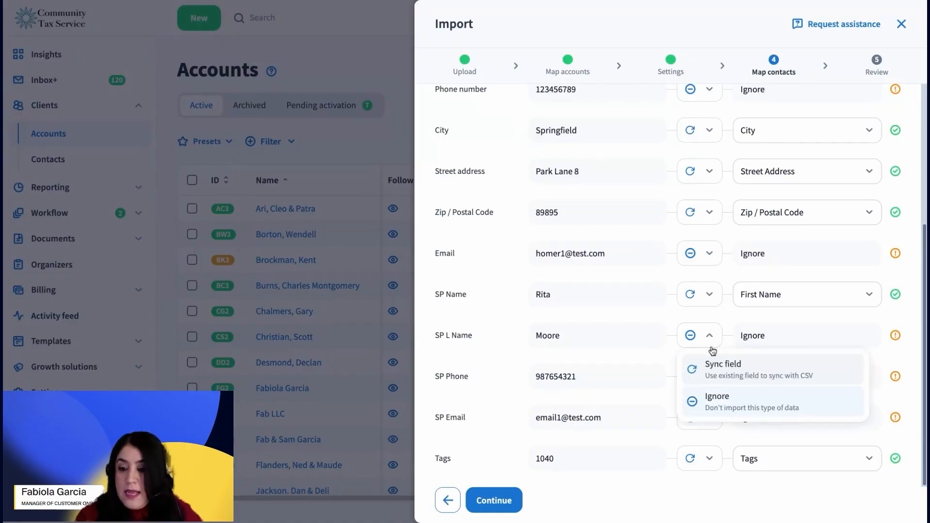
left_click(745, 367)
type("las")
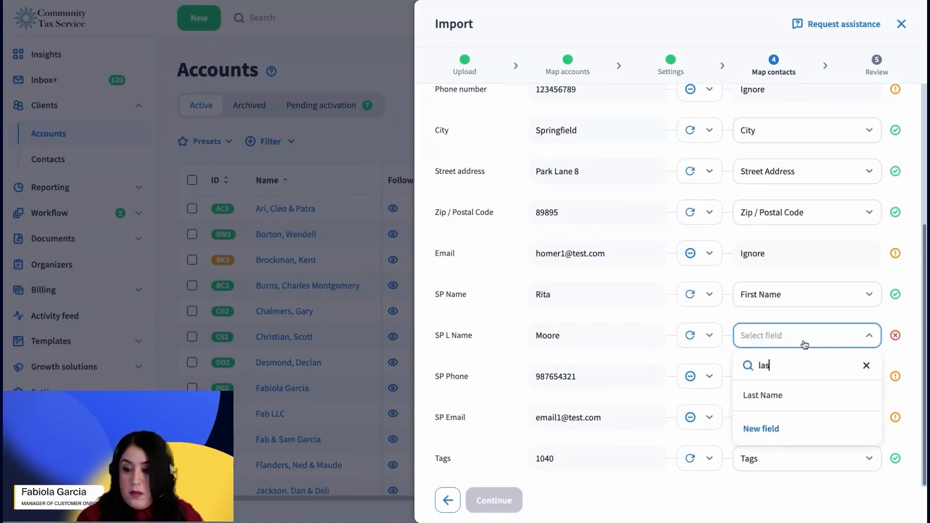
left_click(804, 395)
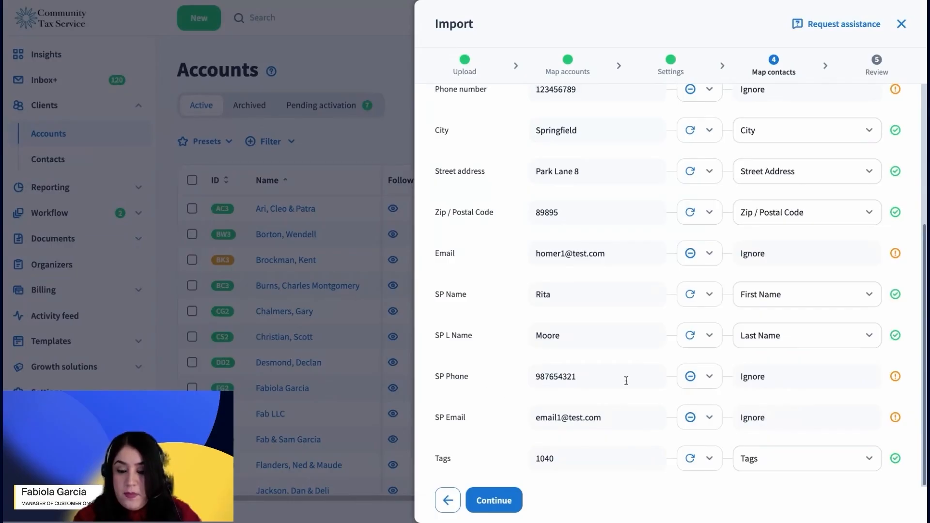
left_click(707, 377)
left_click(727, 409)
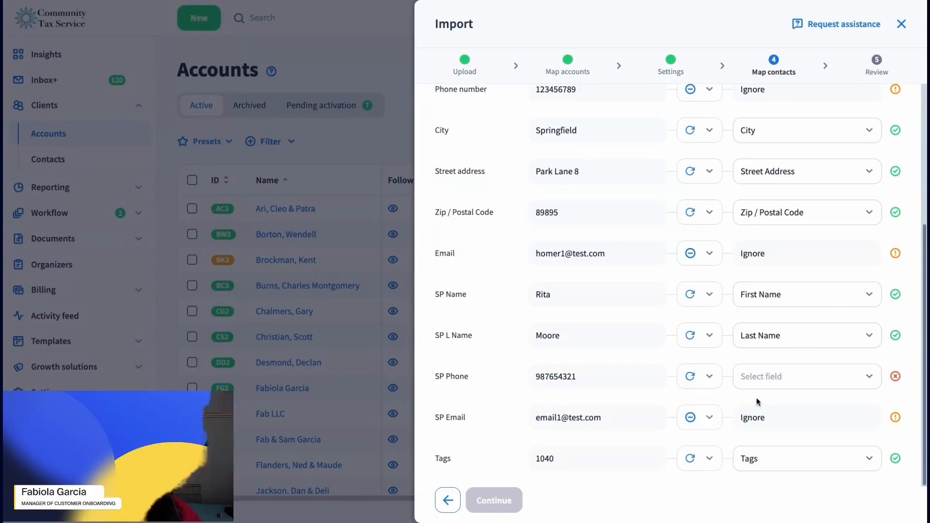
left_click(802, 382)
type("phon")
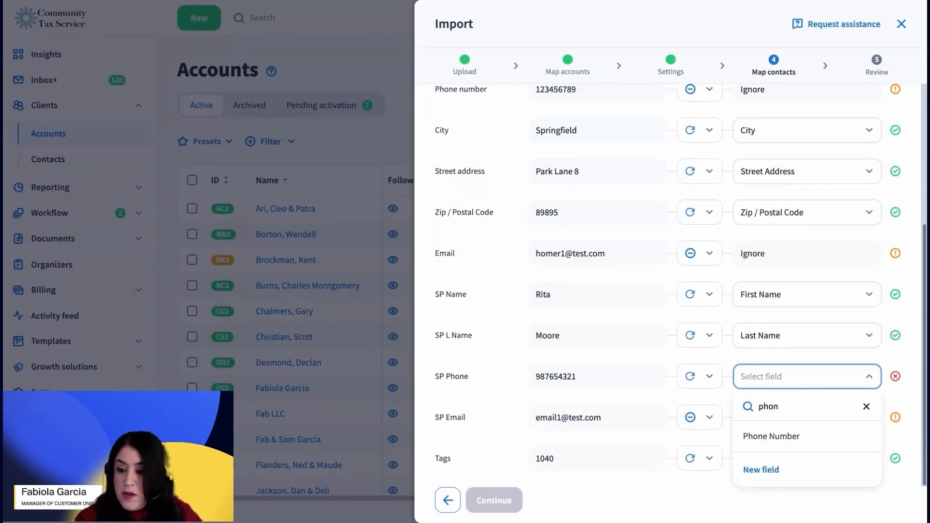
left_click(802, 439)
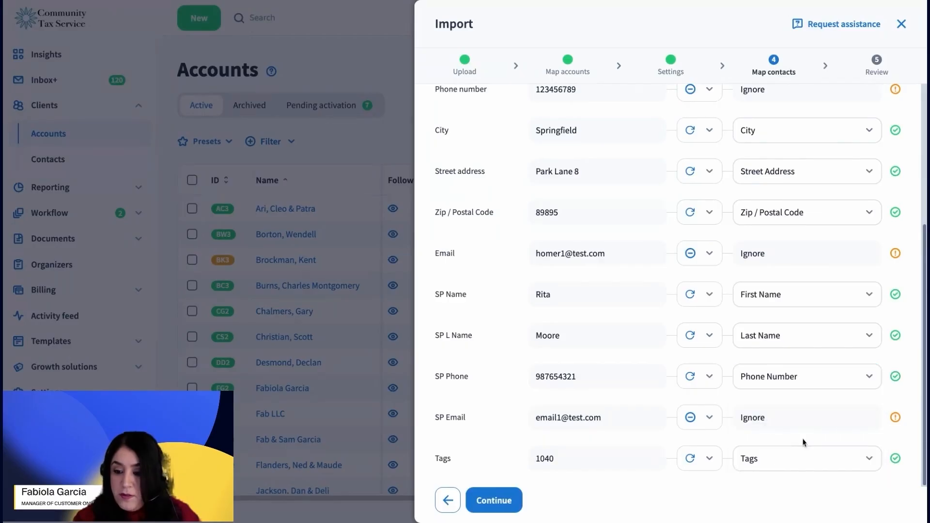
Sync the SP Email column to the Email contact field.
left_click(708, 419)
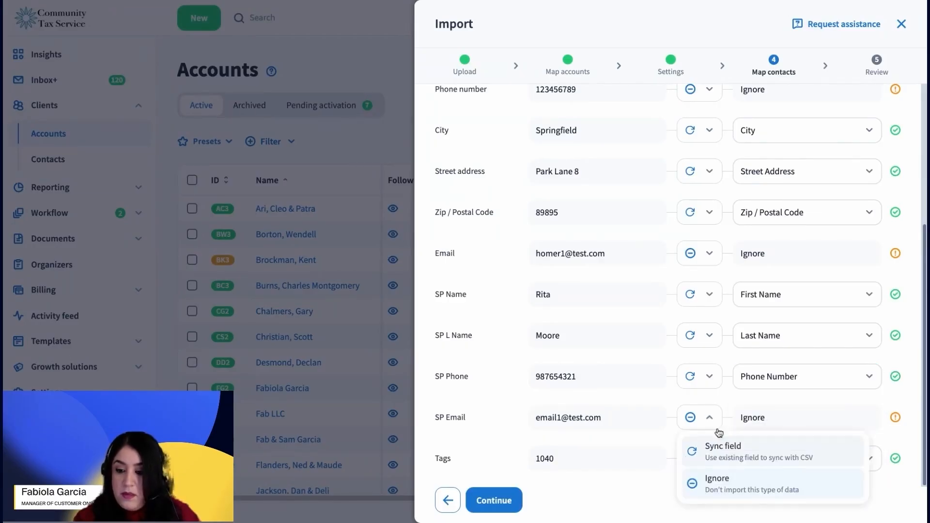
left_click(732, 451)
left_click(791, 422)
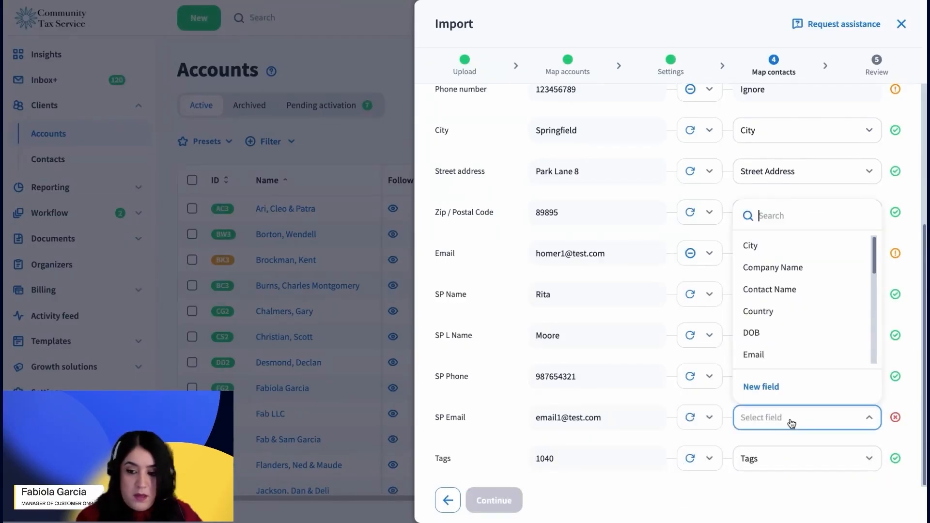
type("em")
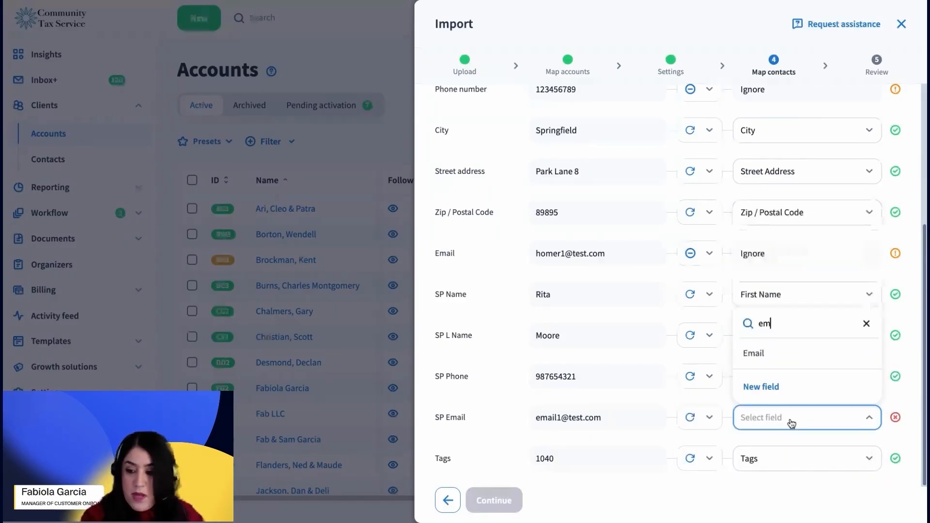
left_click(771, 352)
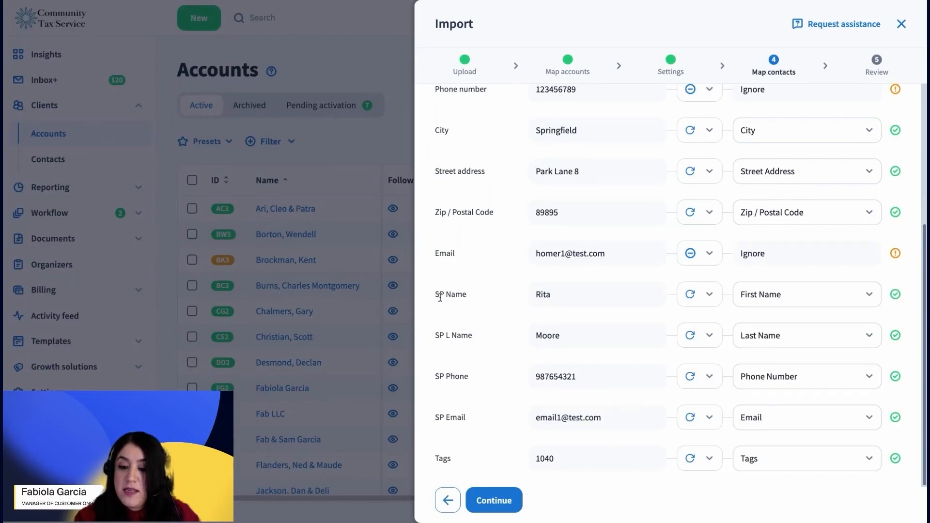
left_click_drag(435, 299, 474, 297)
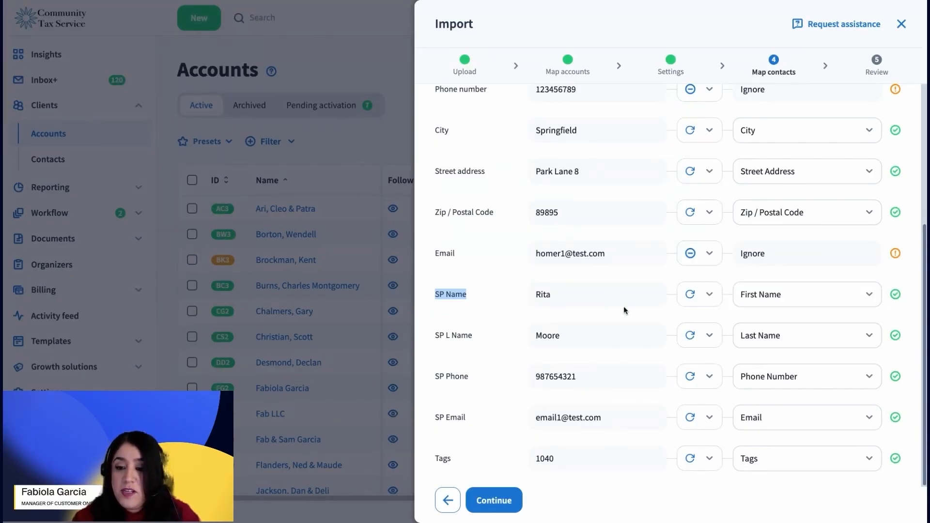
scroll(699, 329, "up", 5)
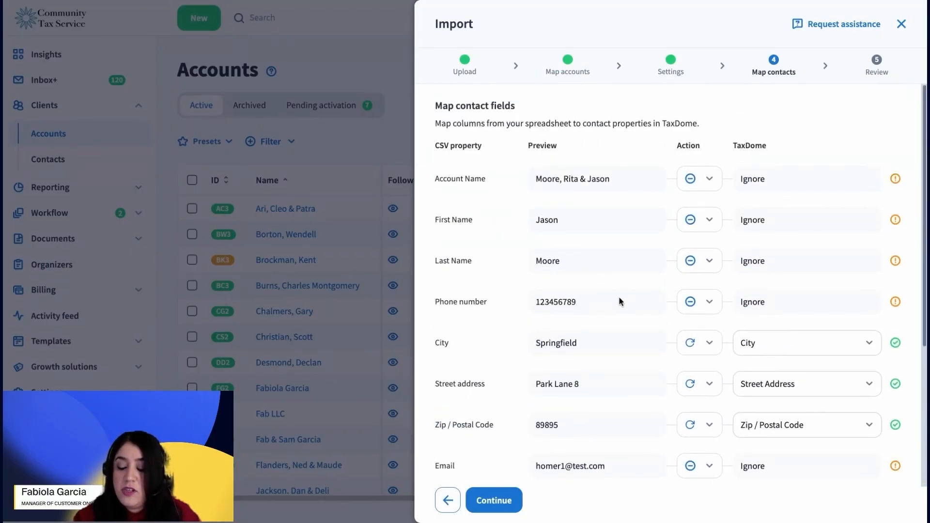
scroll(620, 295, "down", 5)
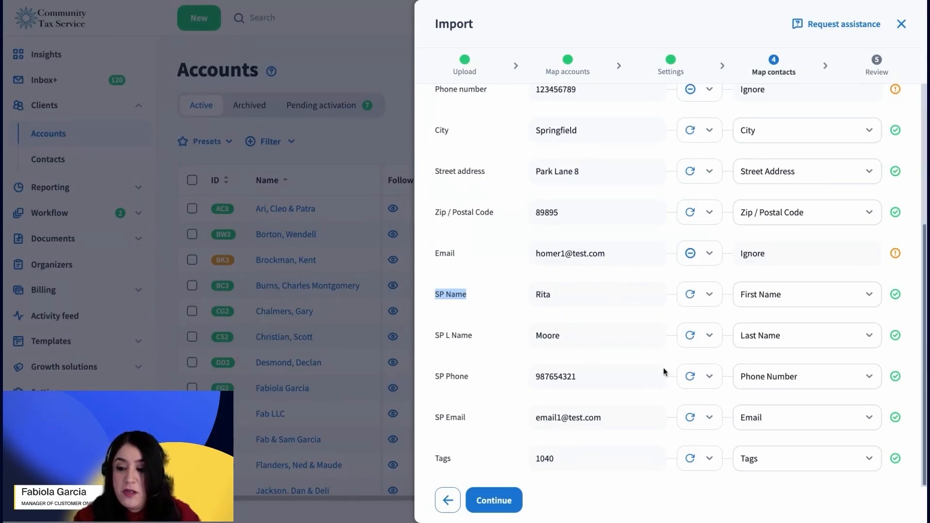
Review the import samples and run the spouse-contact import, updating 4 existing accounts.
left_click(504, 506)
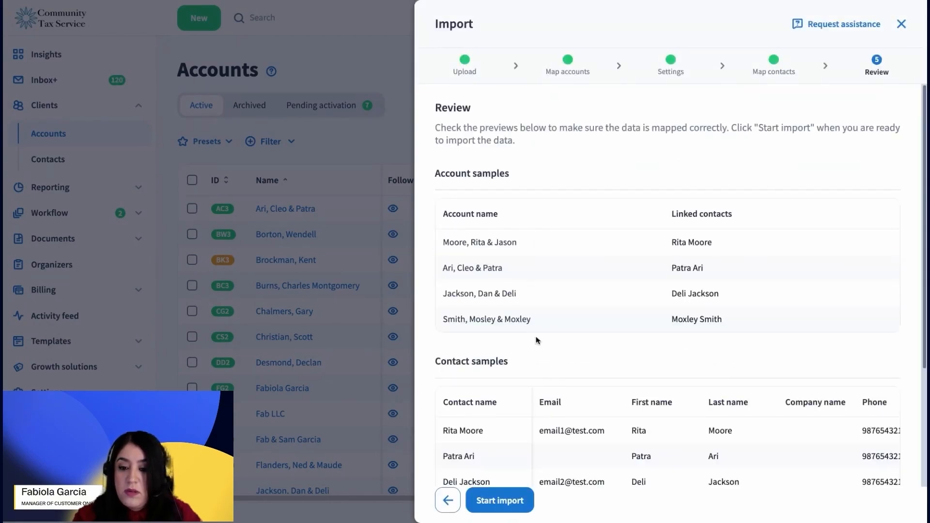
left_click(516, 504)
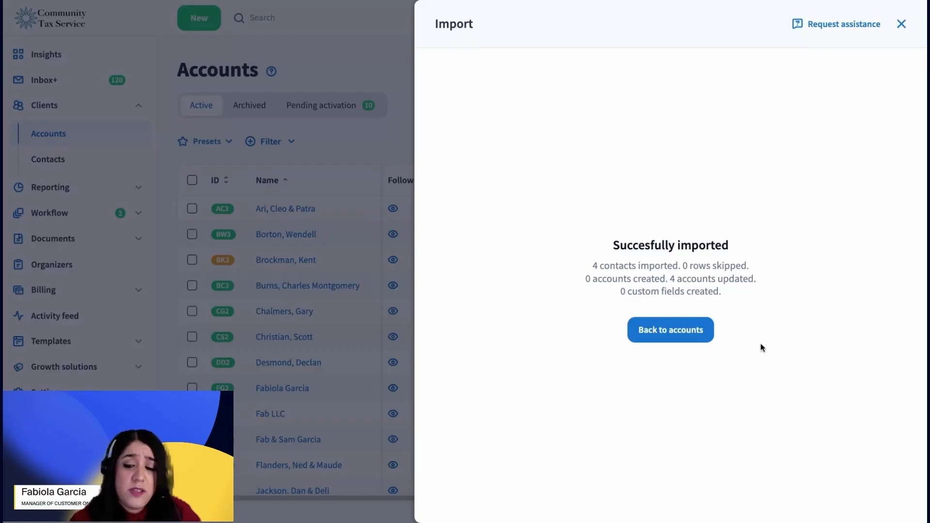
Go back to the accounts list and scroll through the accounts.
left_click(695, 334)
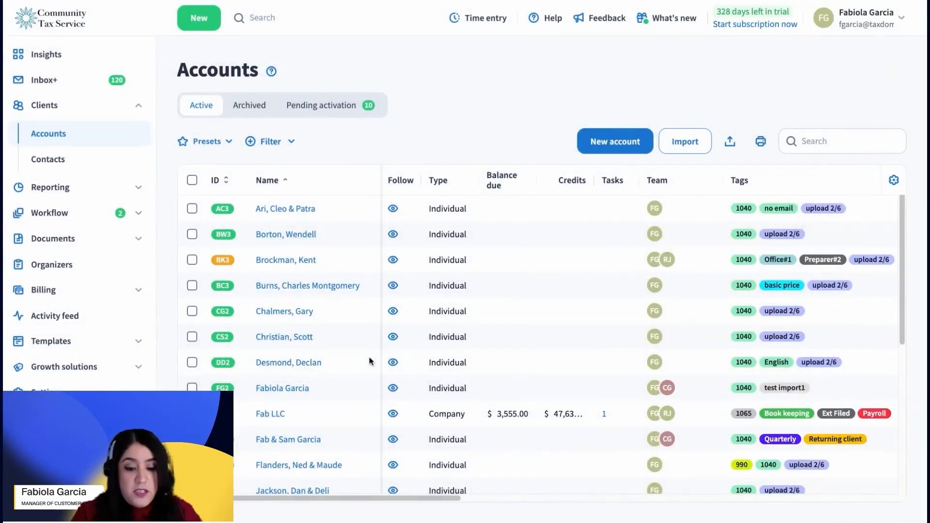
scroll(364, 354, "down", 1)
scroll(365, 354, "down", 5)
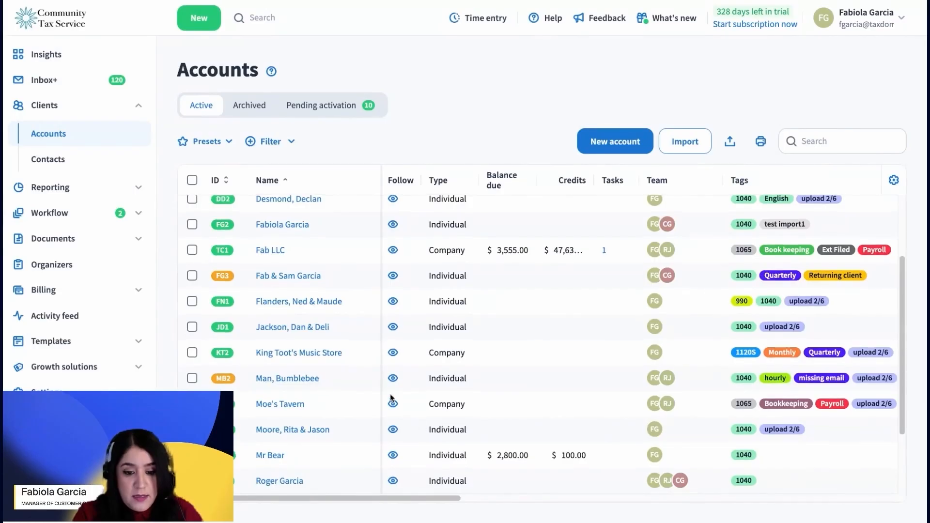
scroll(372, 388, "down", 5)
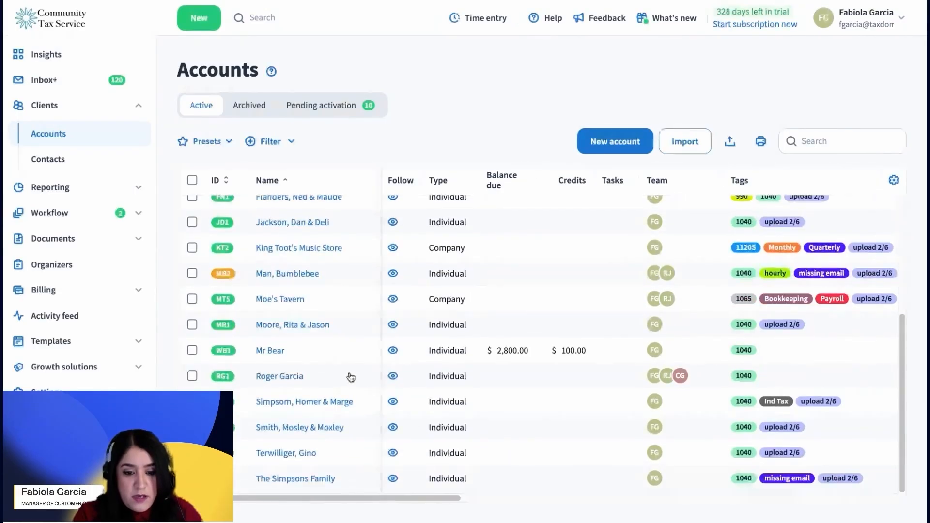
scroll(357, 376, "up", 3)
scroll(333, 347, "up", 2)
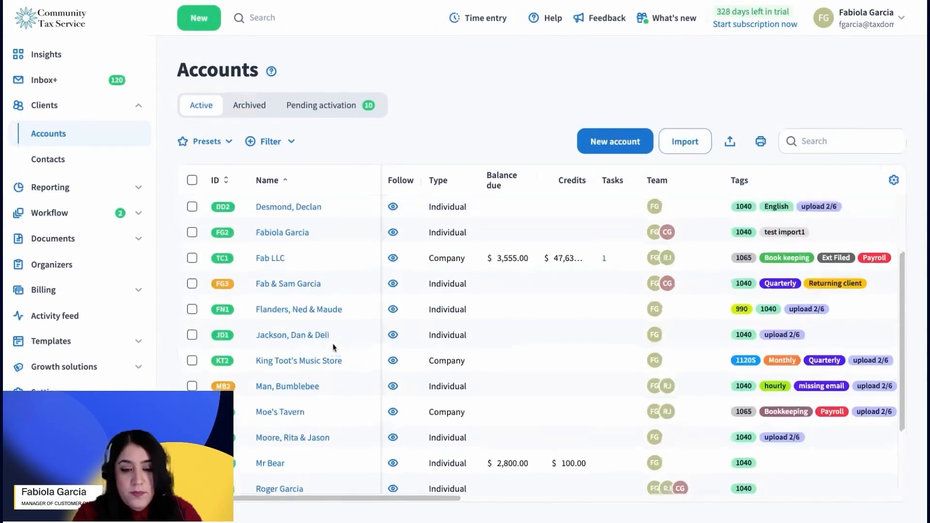
scroll(333, 347, "up", 5)
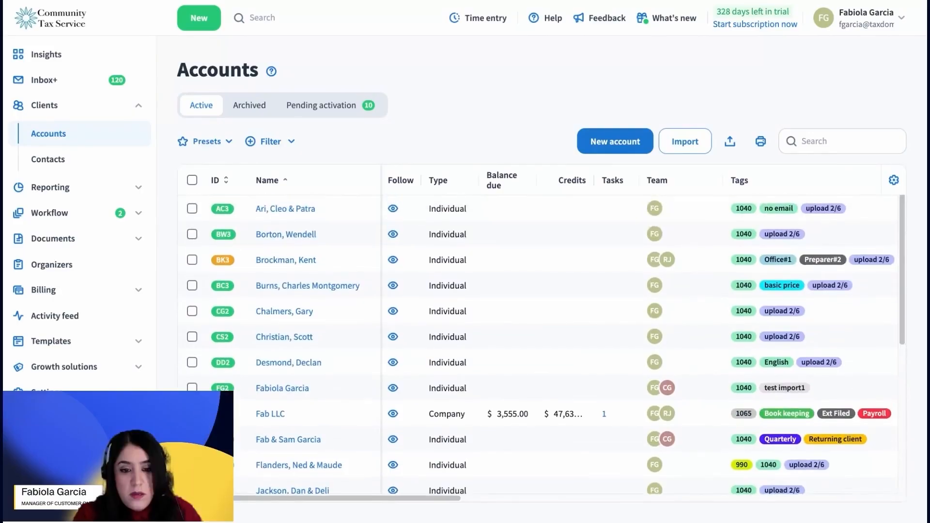
Search accounts by the clients' surname and open the joint account's Info tab to see both linked contacts.
left_click(818, 141)
type("moore")
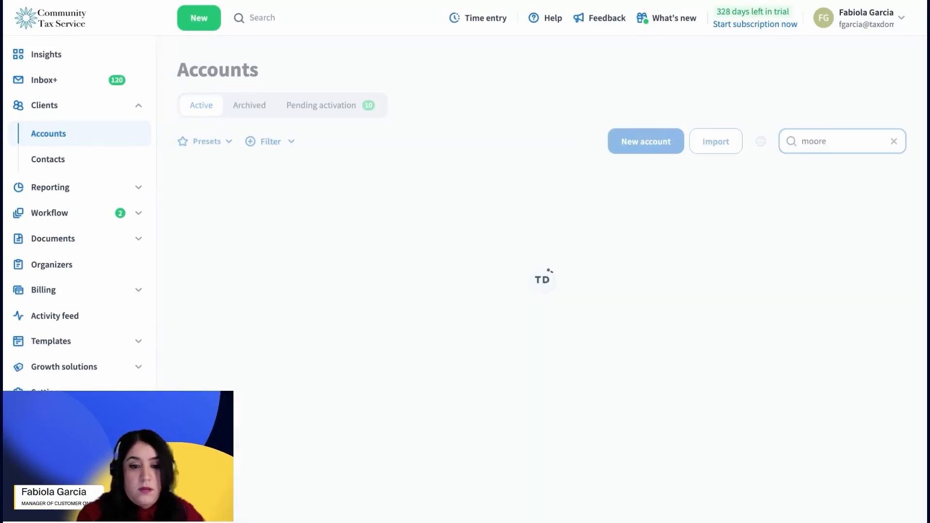
left_click(301, 208)
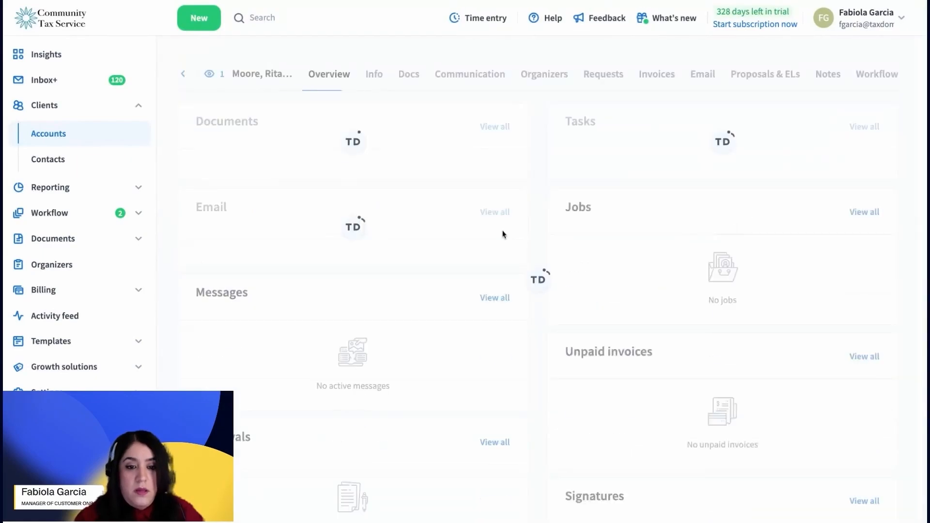
left_click(373, 80)
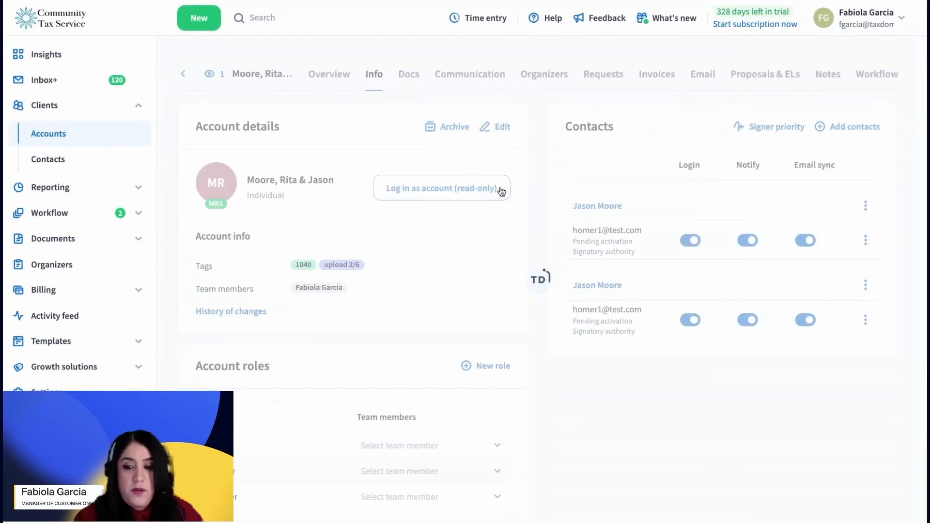